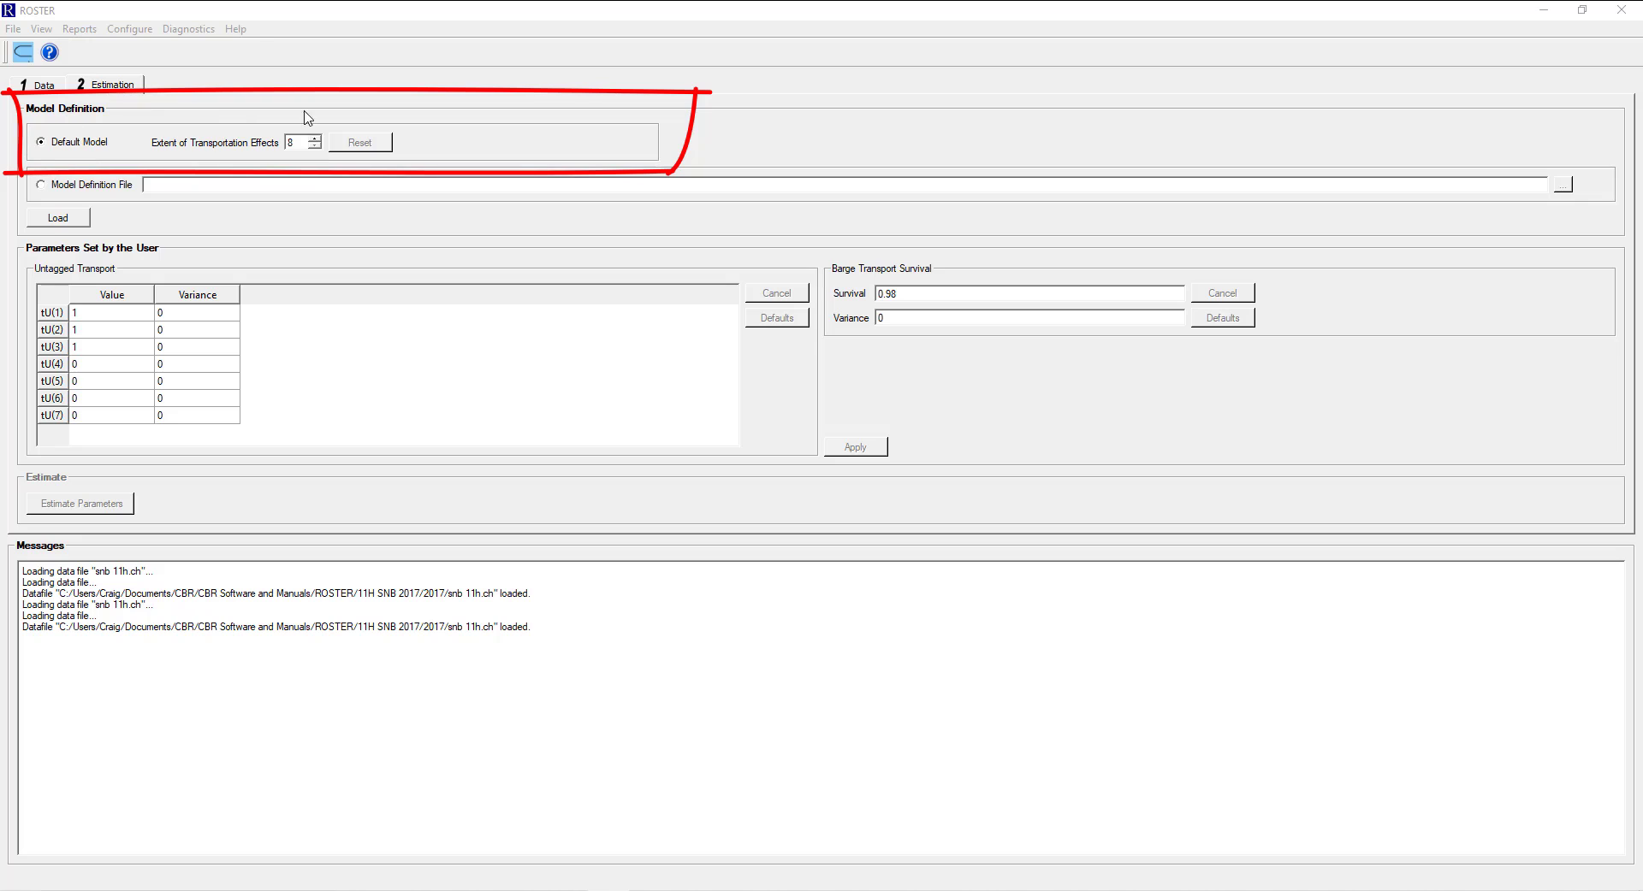
pyautogui.click(41, 185)
pyautogui.click(13, 28)
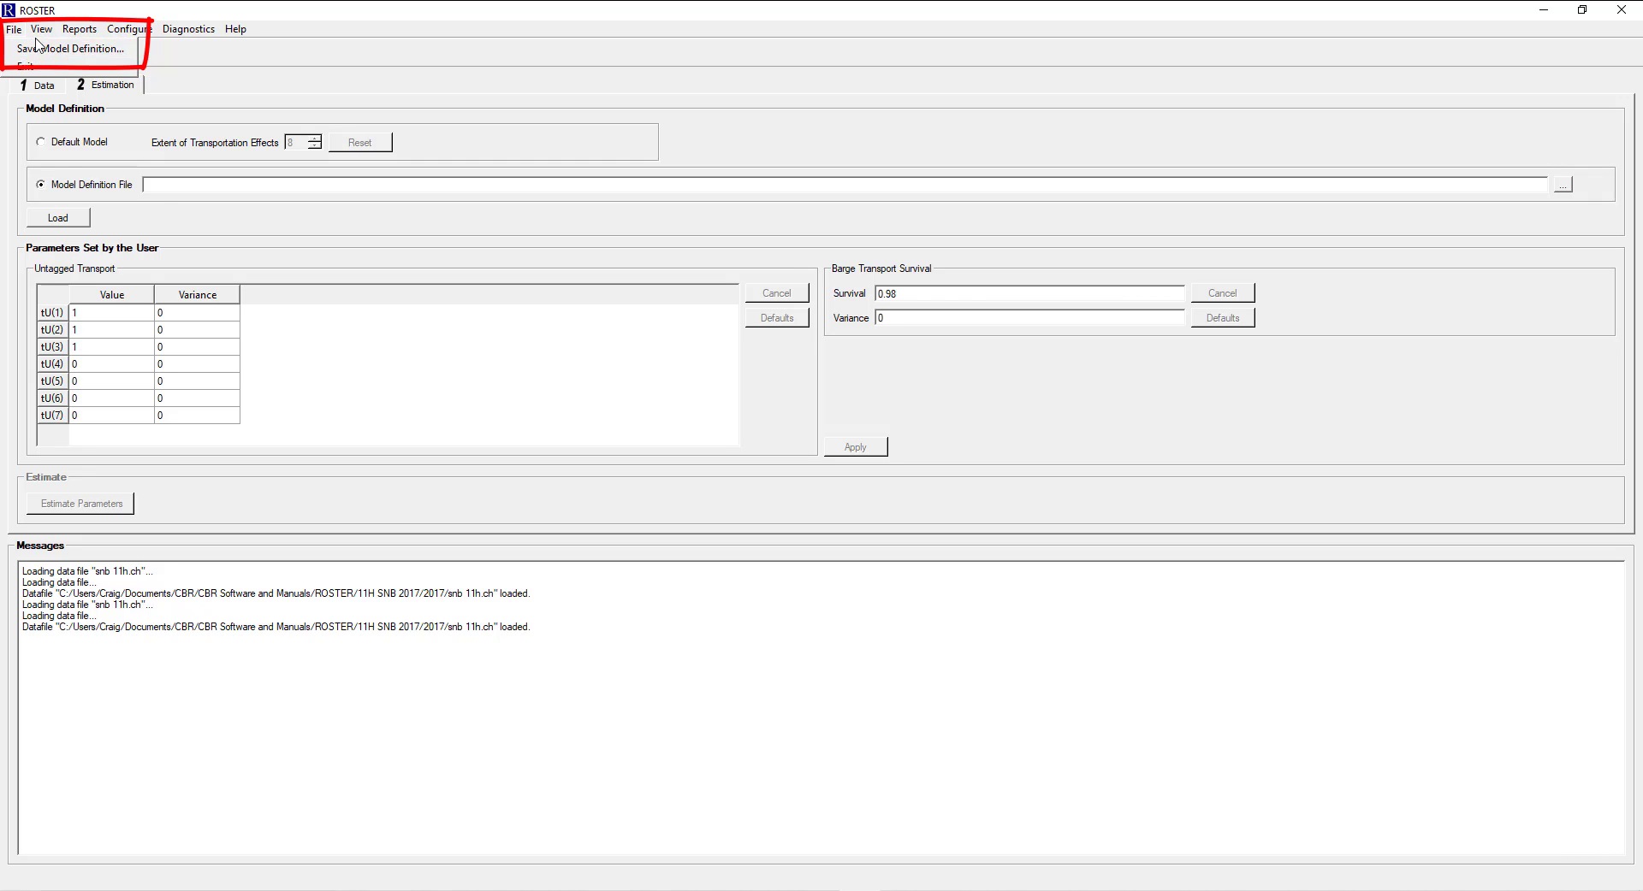
pyautogui.click(807, 184)
pyautogui.click(1562, 185)
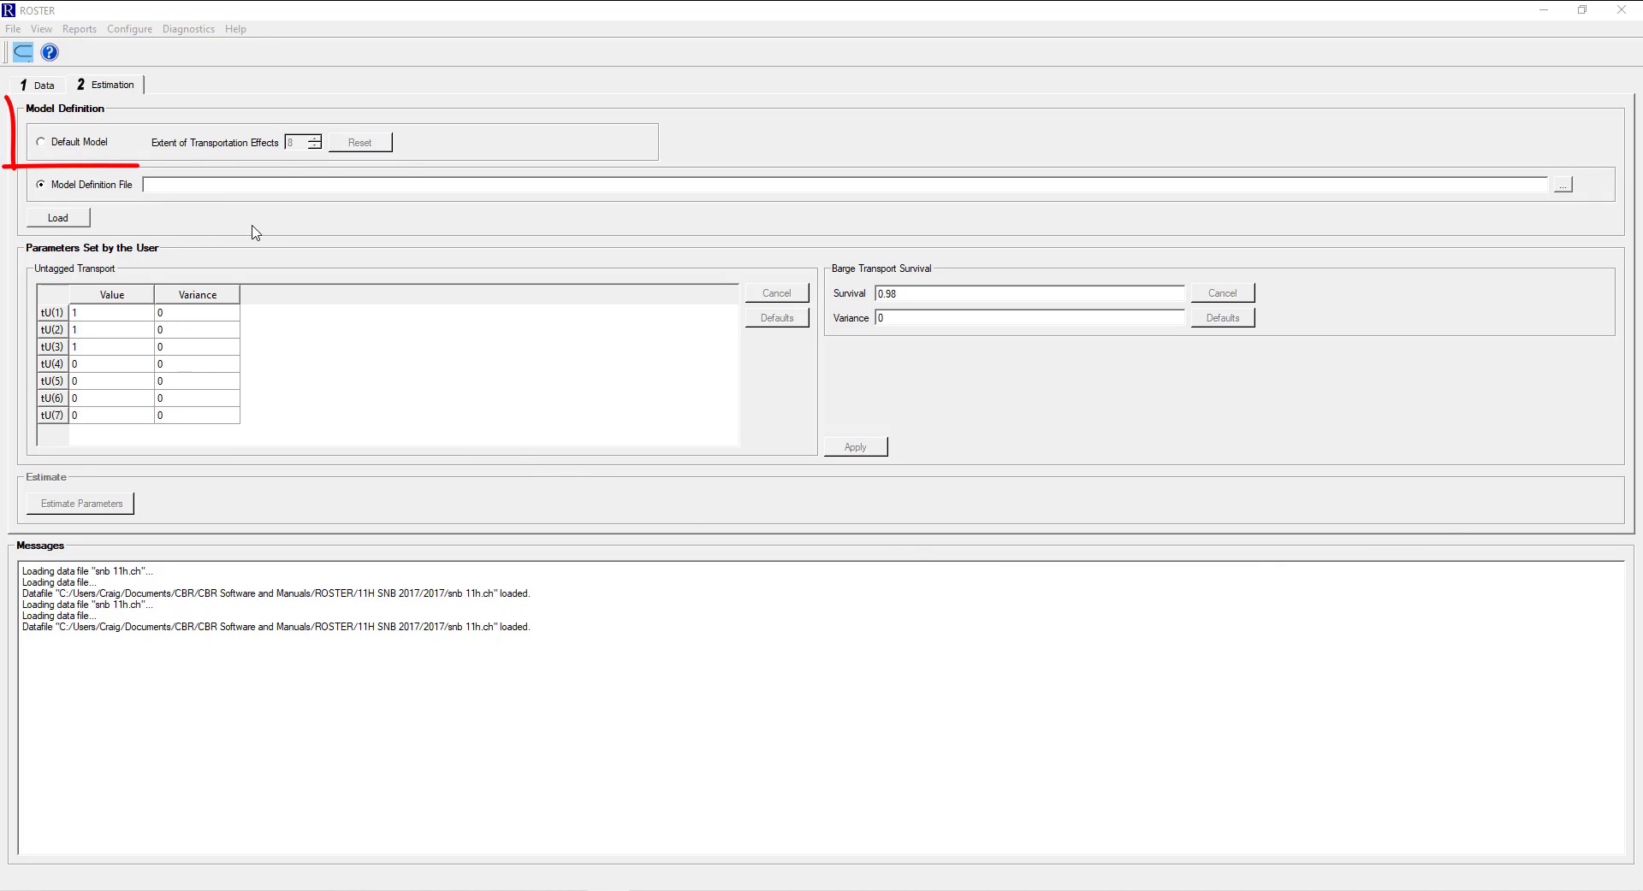
# Choose the default model as the model definition and load it
pyautogui.click(40, 143)
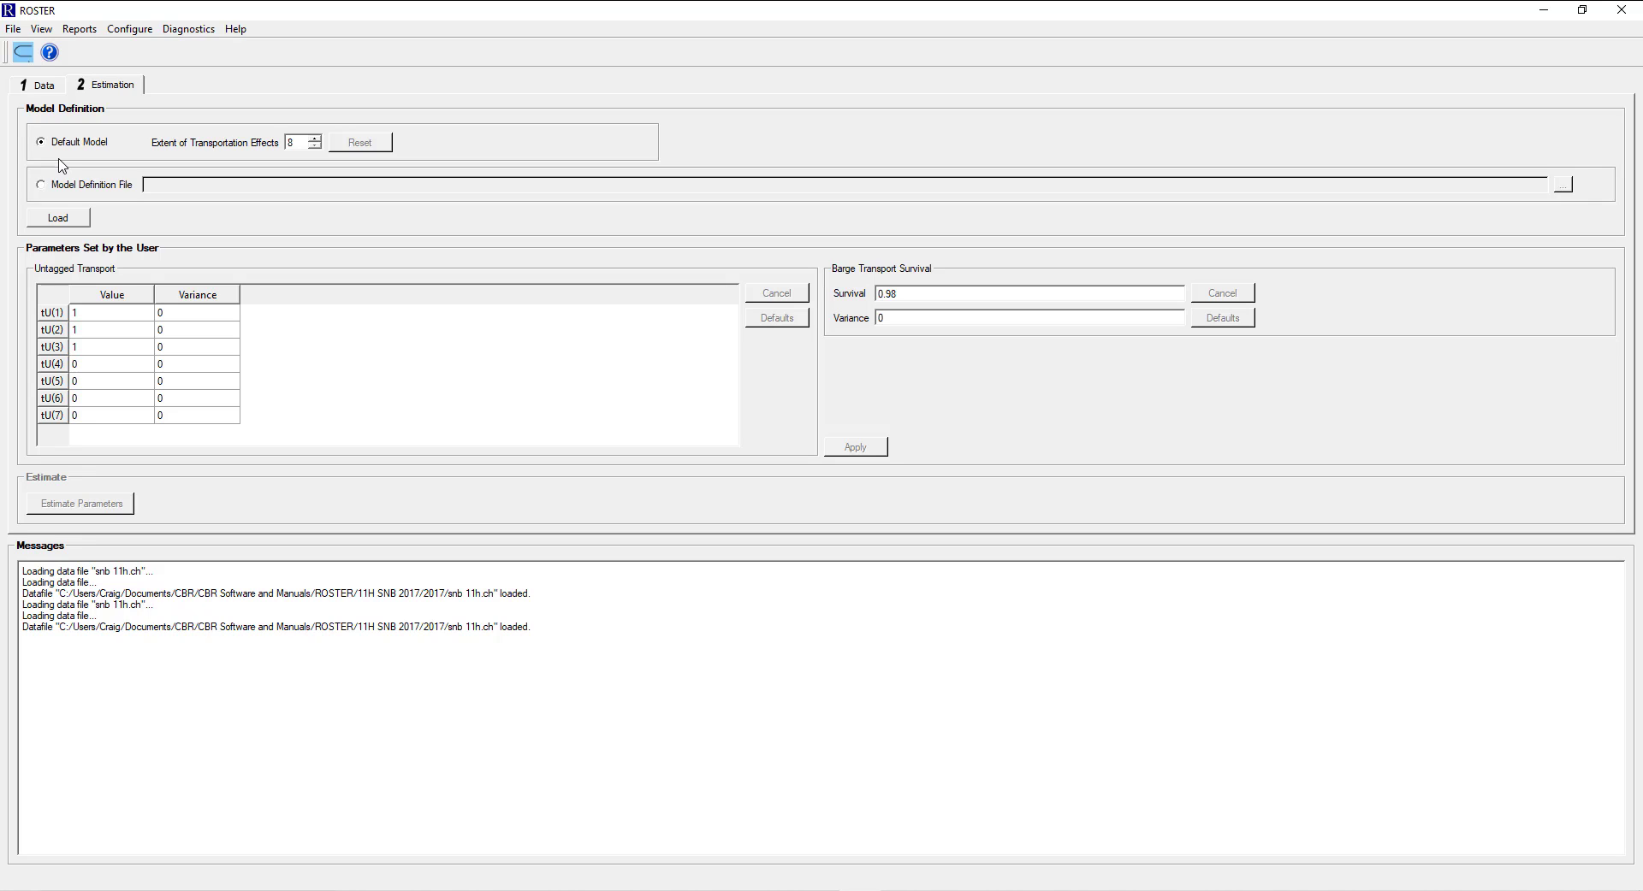
pyautogui.click(41, 185)
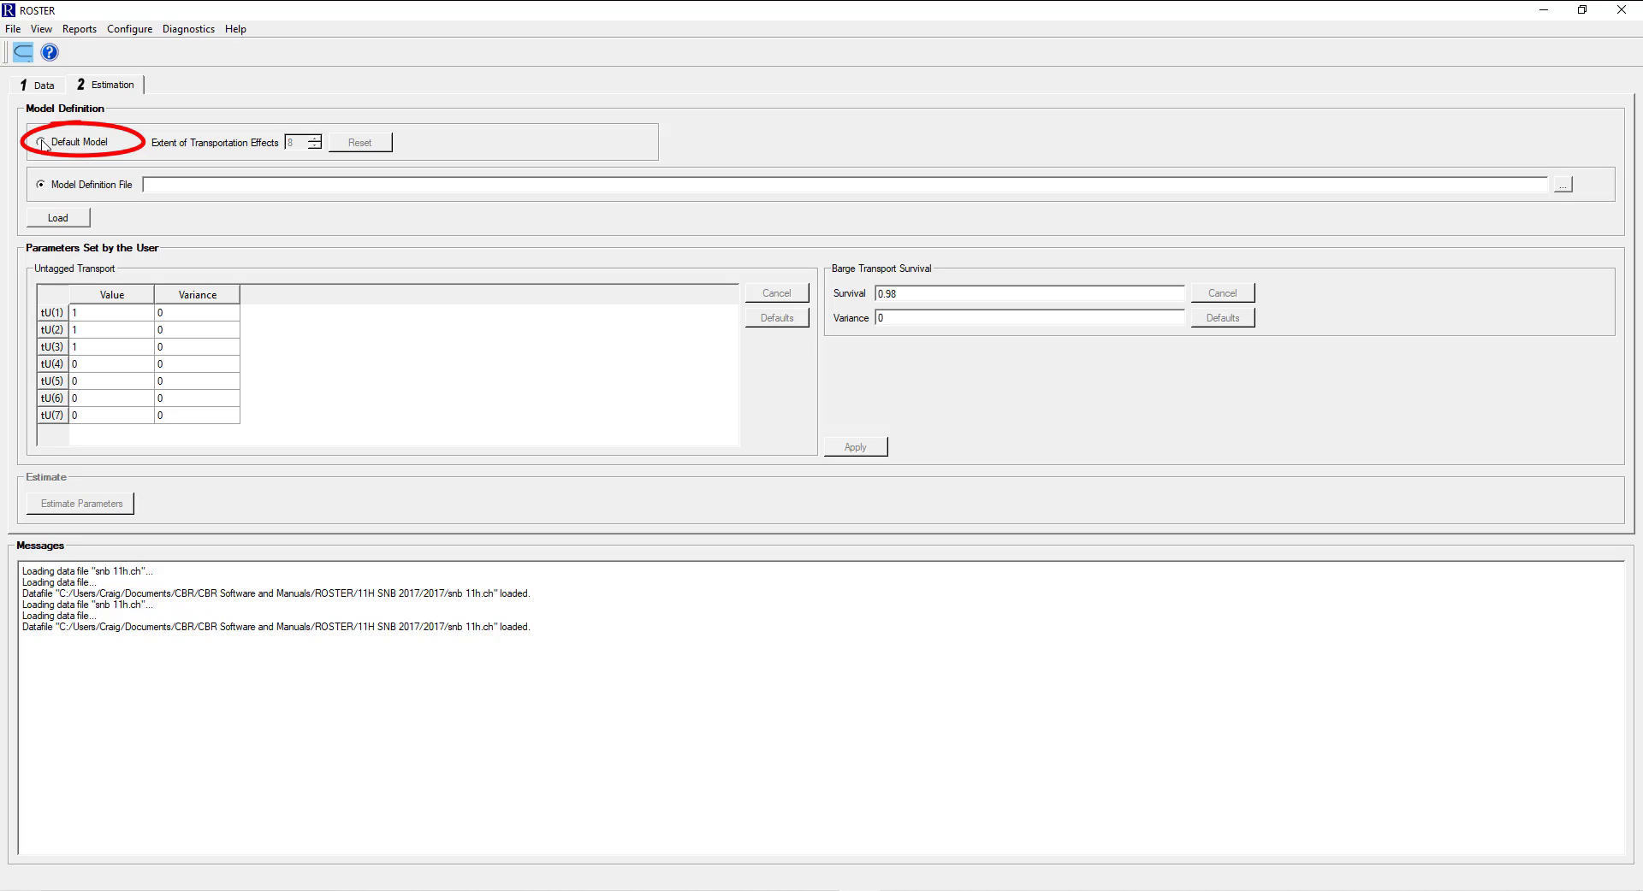
pyautogui.click(41, 142)
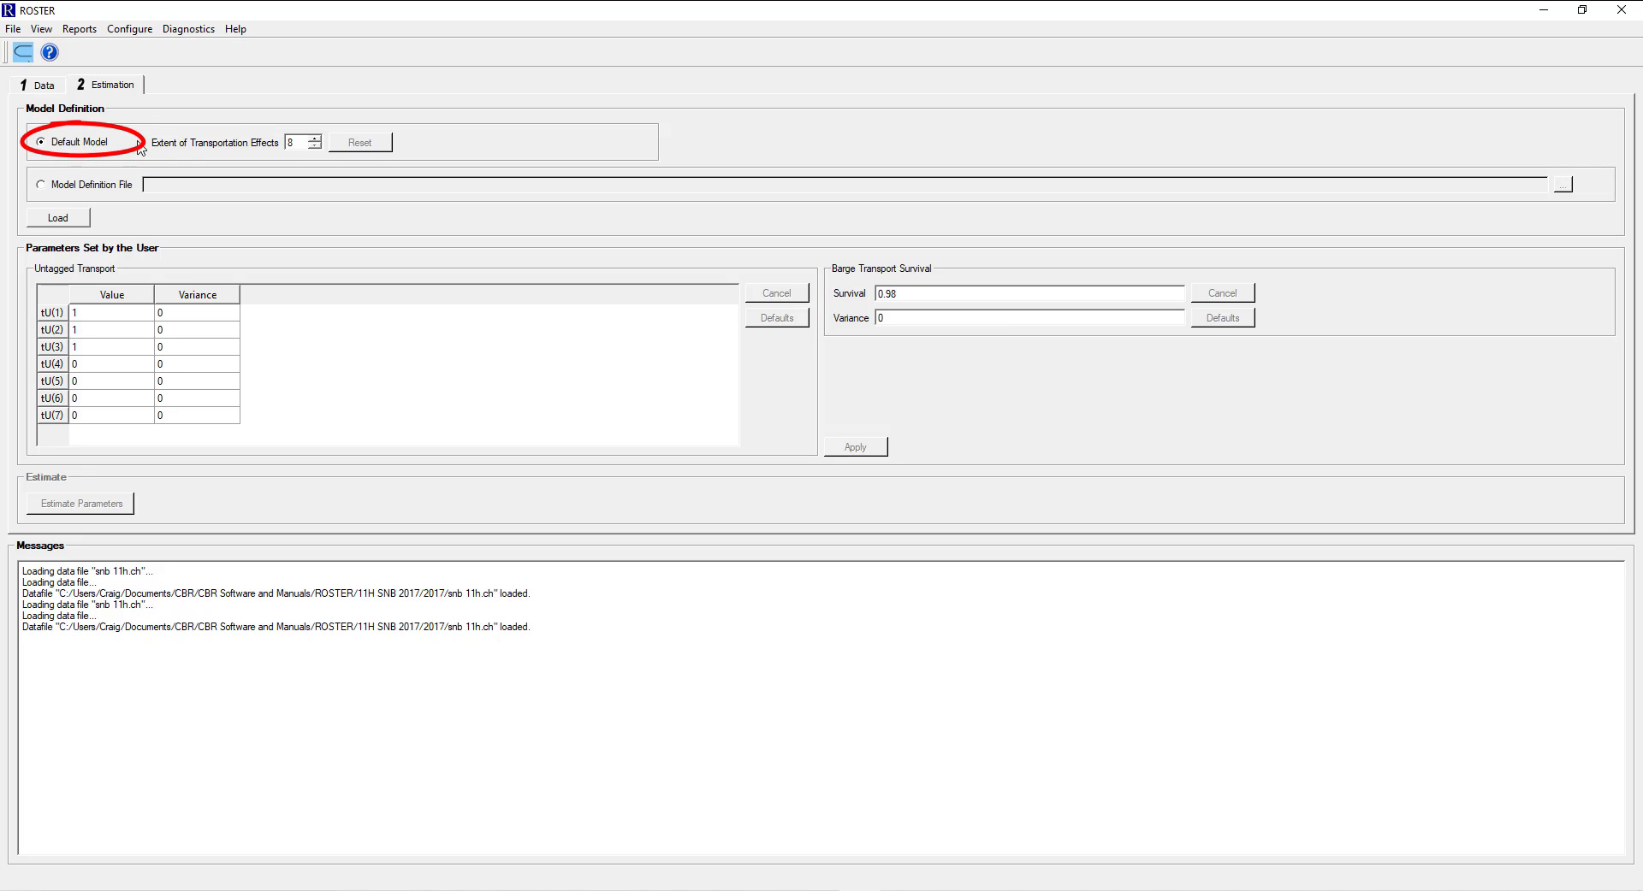
pyautogui.click(80, 219)
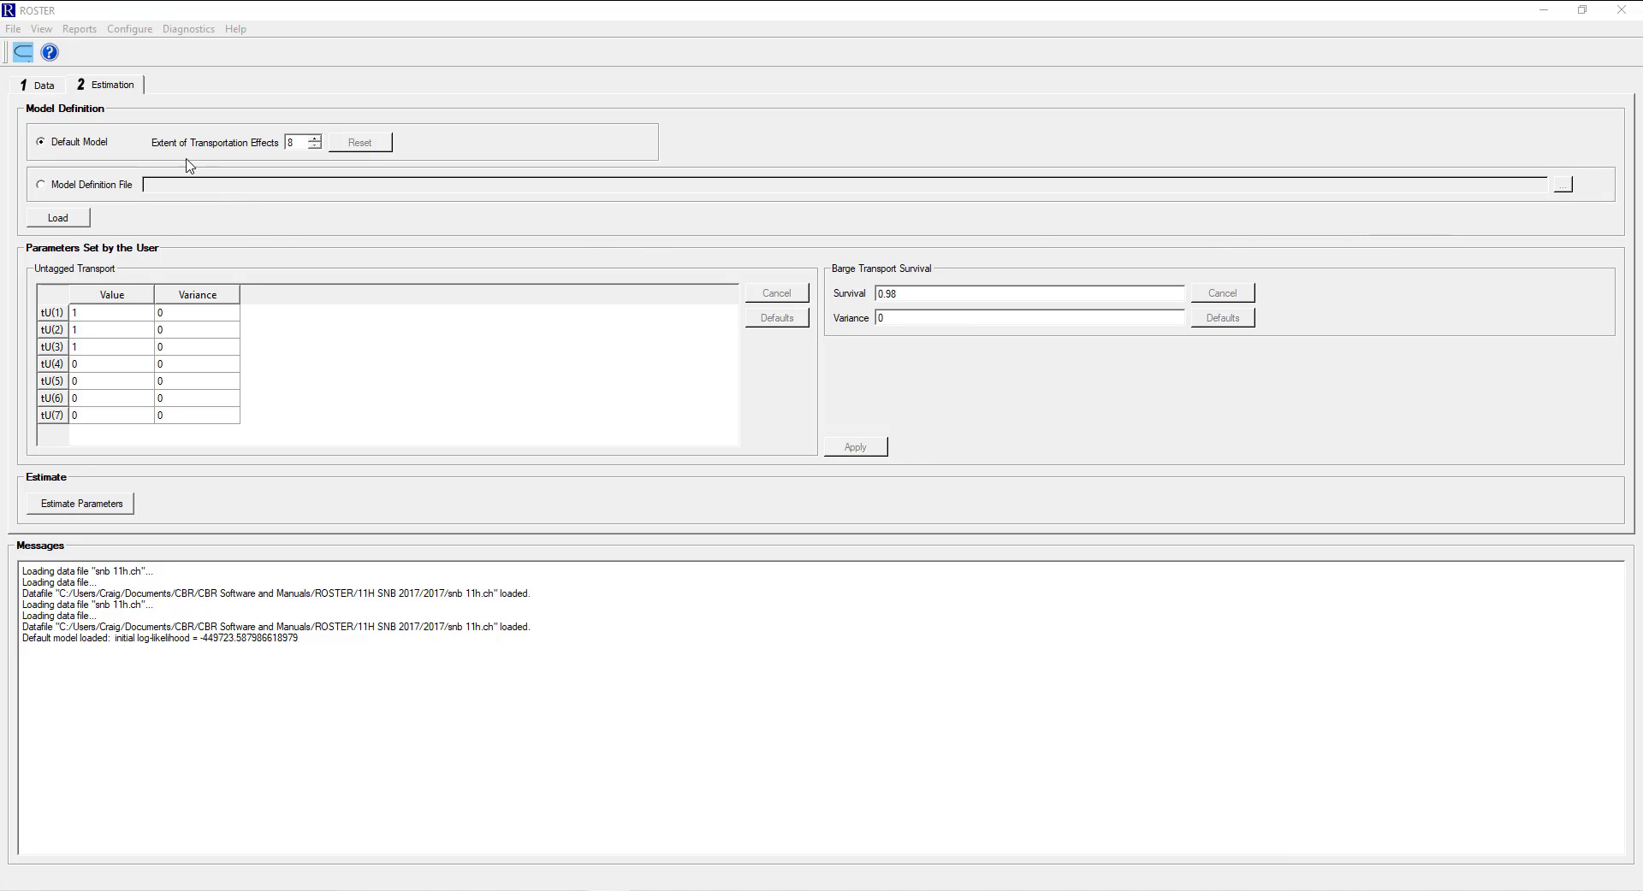
pyautogui.click(13, 31)
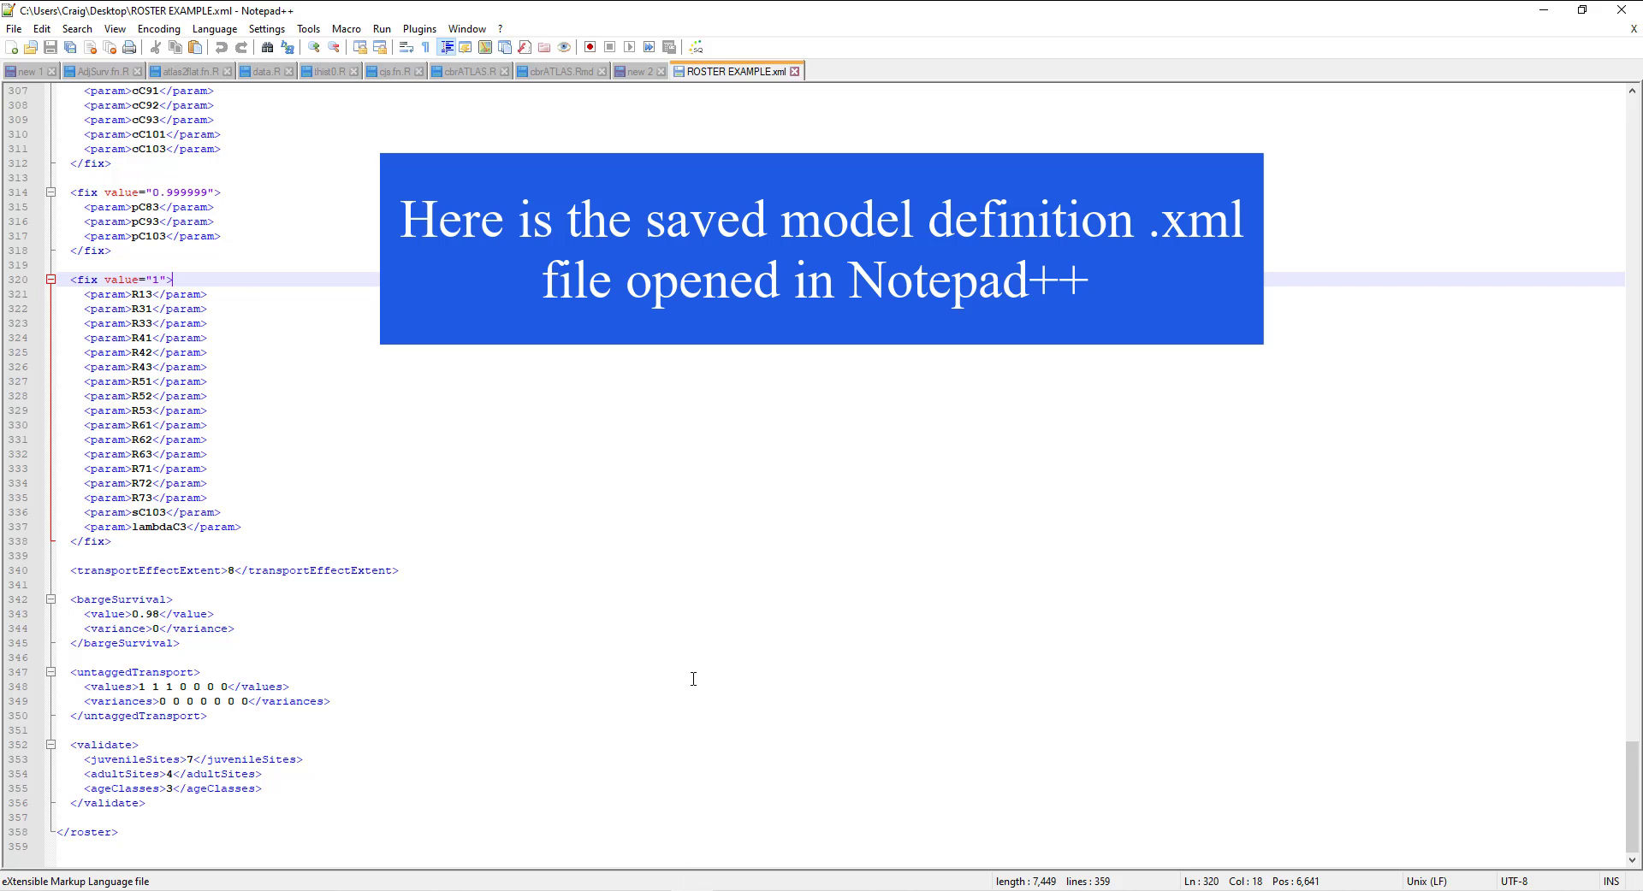
# Look through the equate and fix blocks of ROSTER EXAMPLE.xml in Notepad++ from beginning to end
pyautogui.scroll(4, 643, 539)
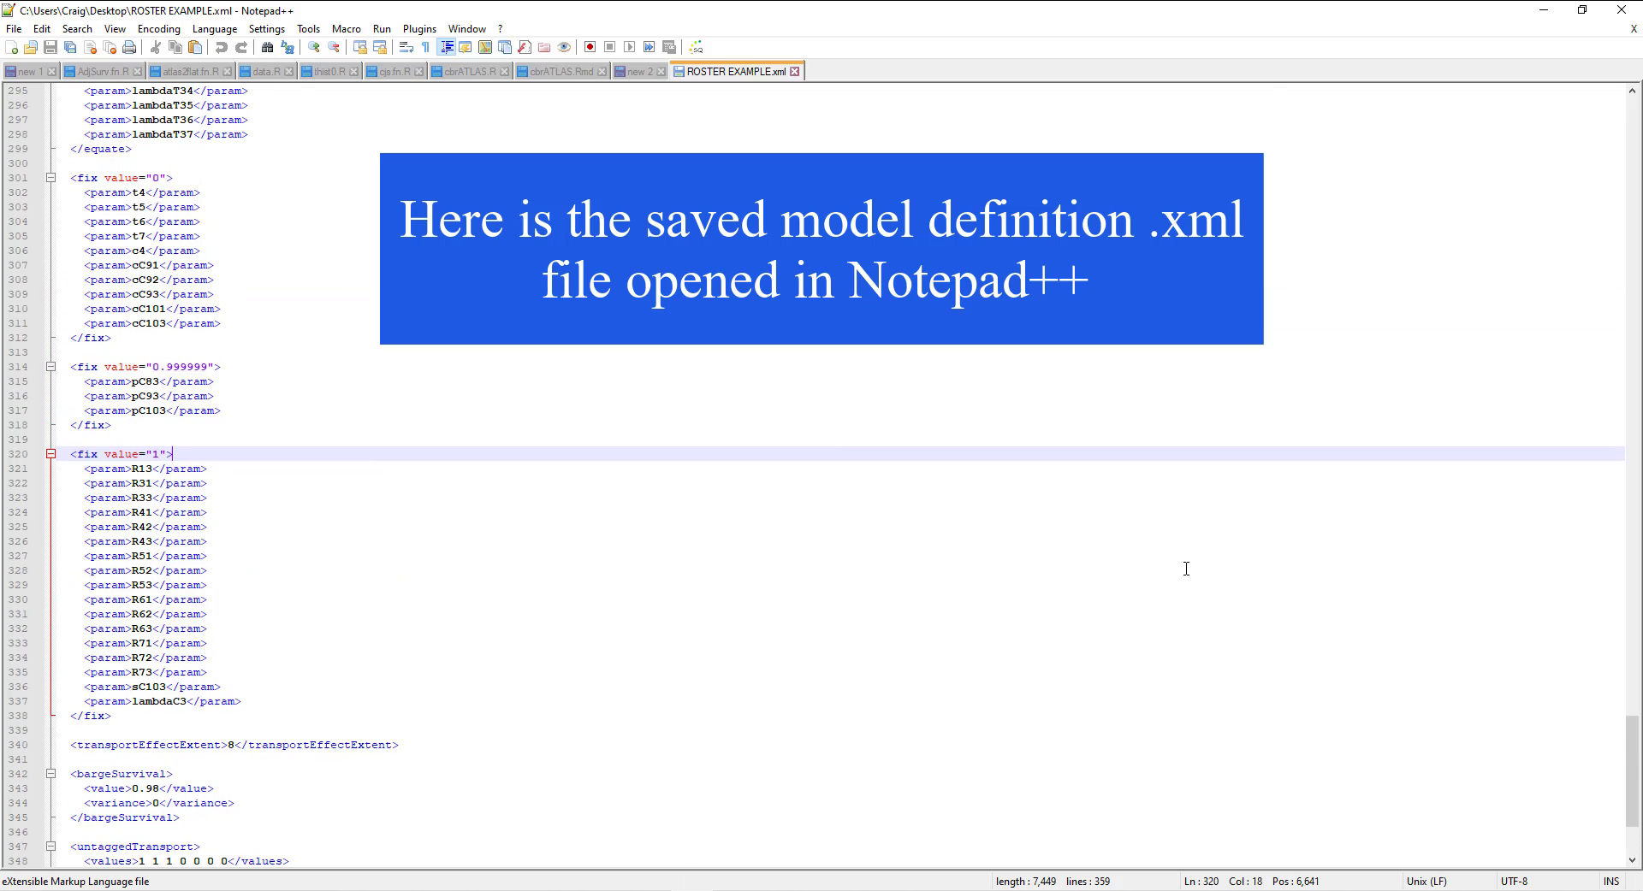
pyautogui.moveTo(1634, 769); pyautogui.dragTo(1579, 115)
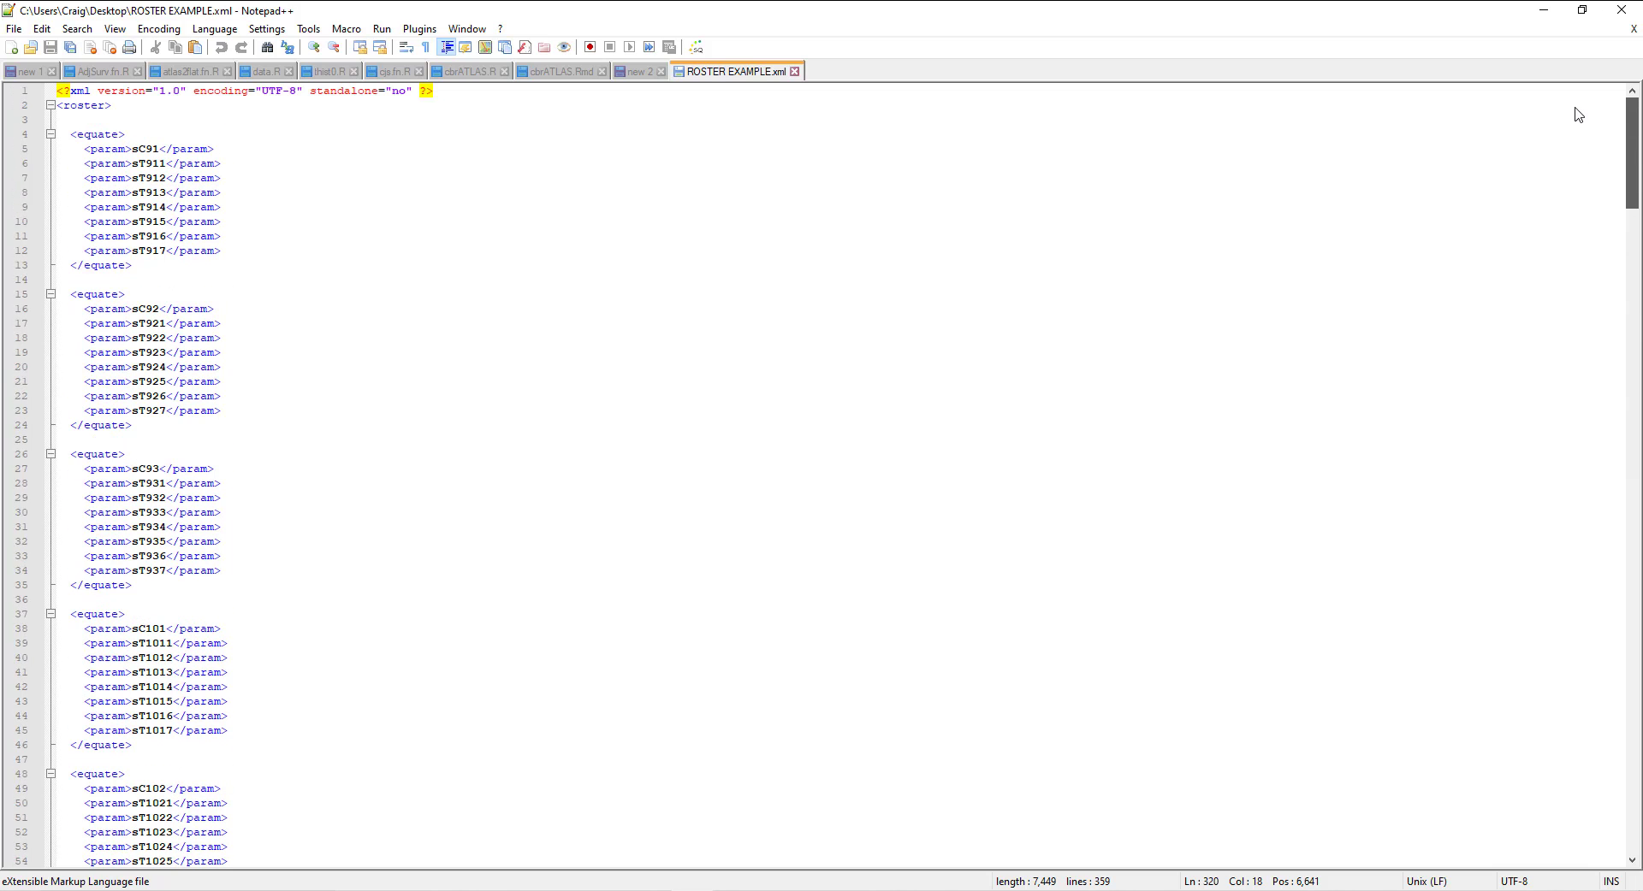
pyautogui.moveTo(1579, 114); pyautogui.dragTo(1578, 114)
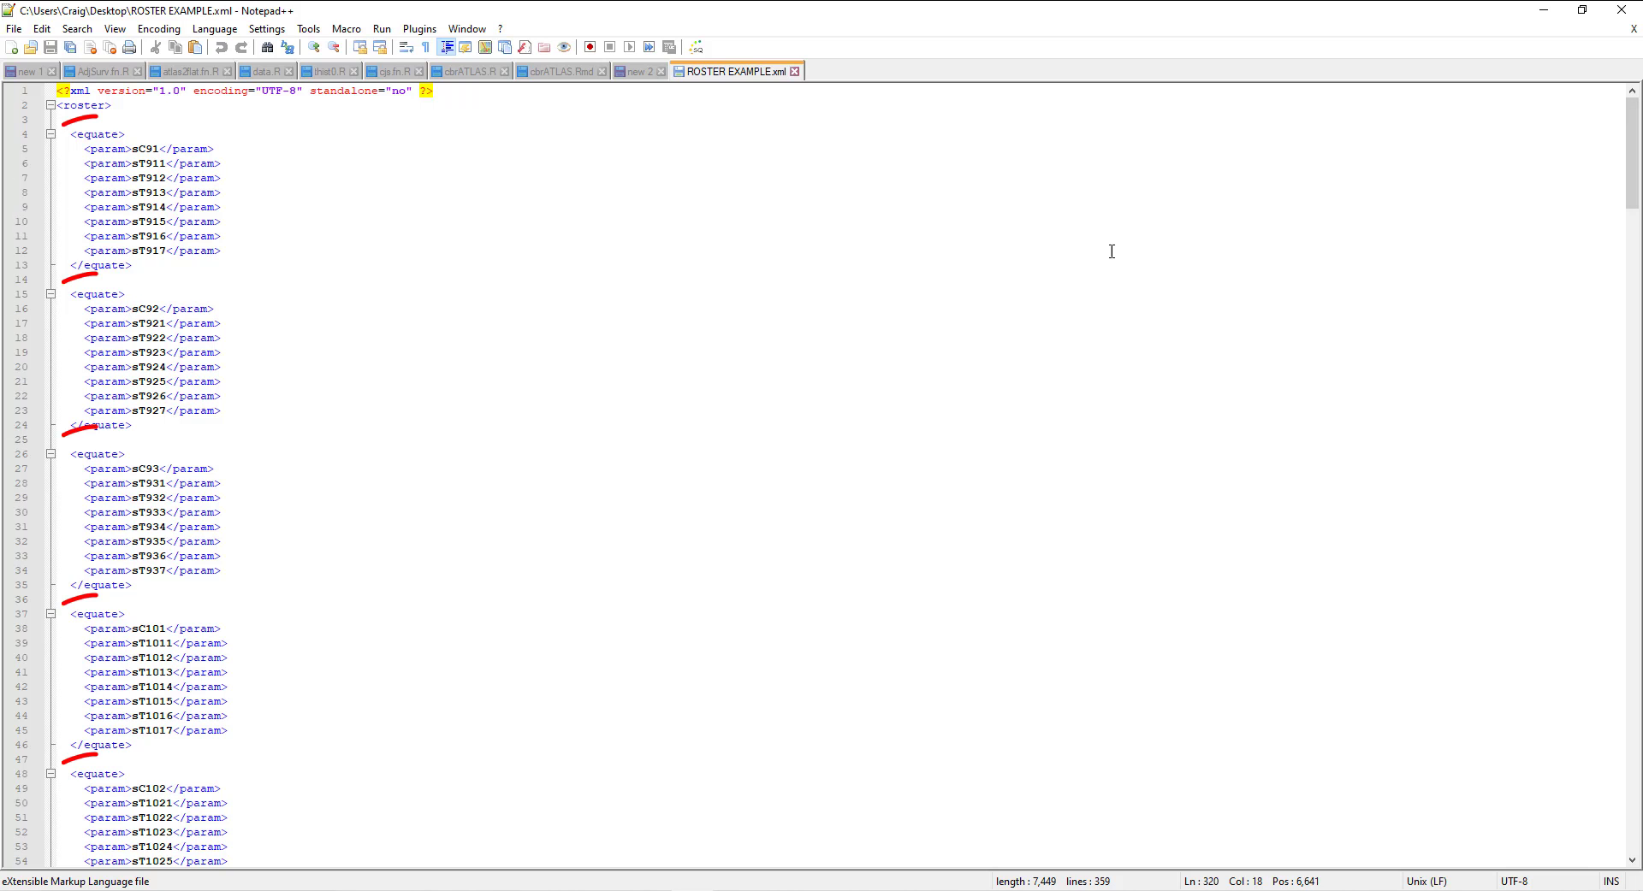
pyautogui.moveTo(1633, 194); pyautogui.dragTo(1639, 852)
pyautogui.scroll(6, 396, 393)
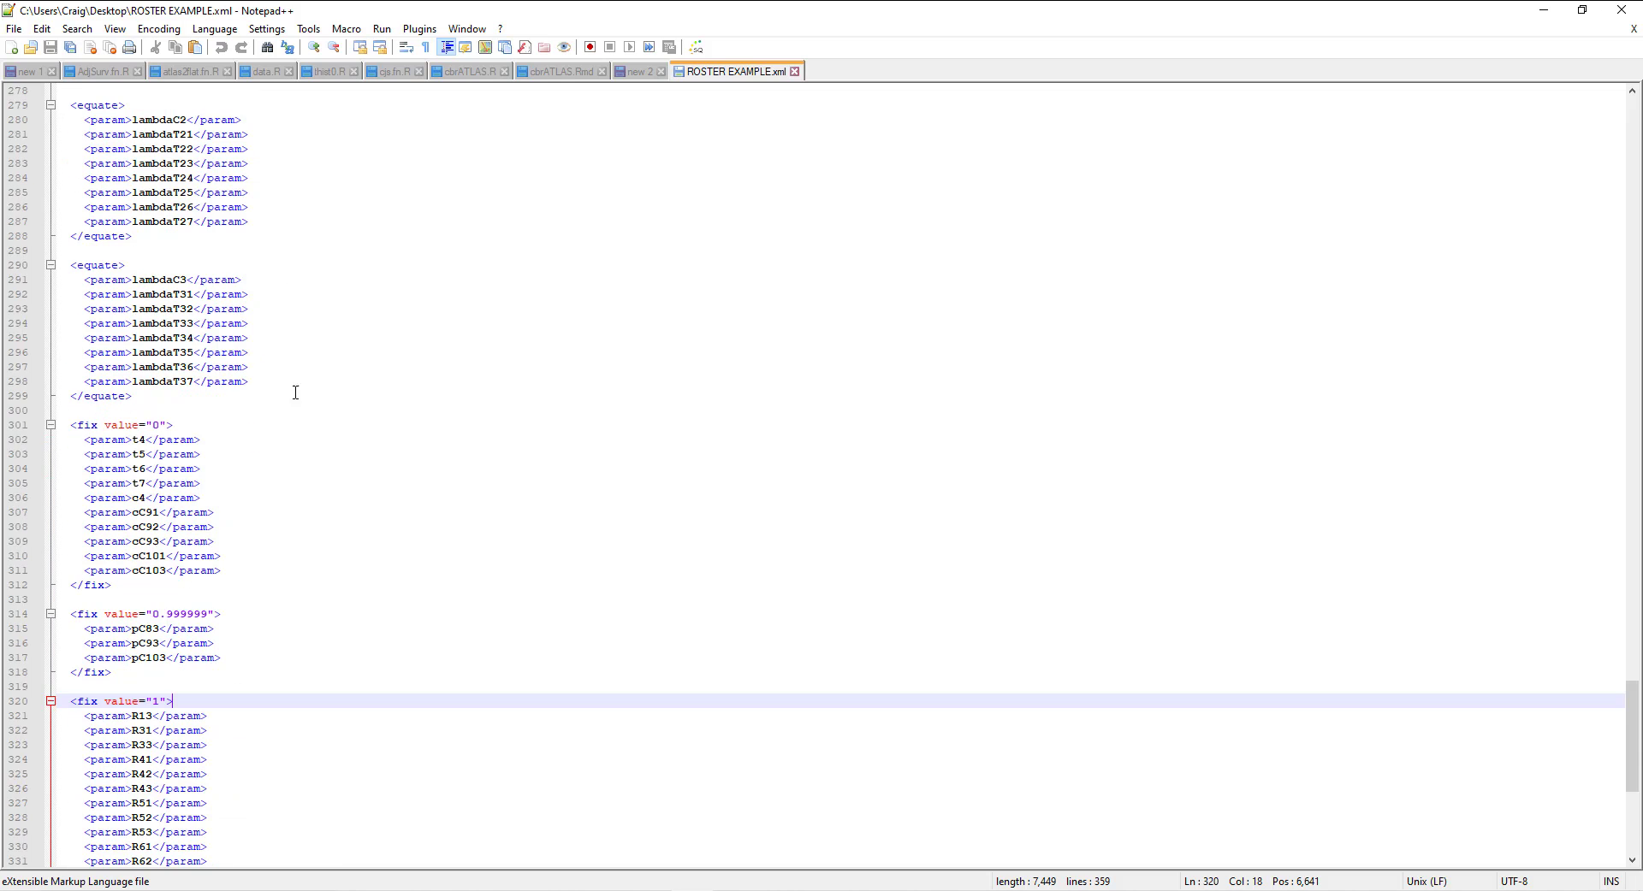
pyautogui.scroll(-10, 392, 422)
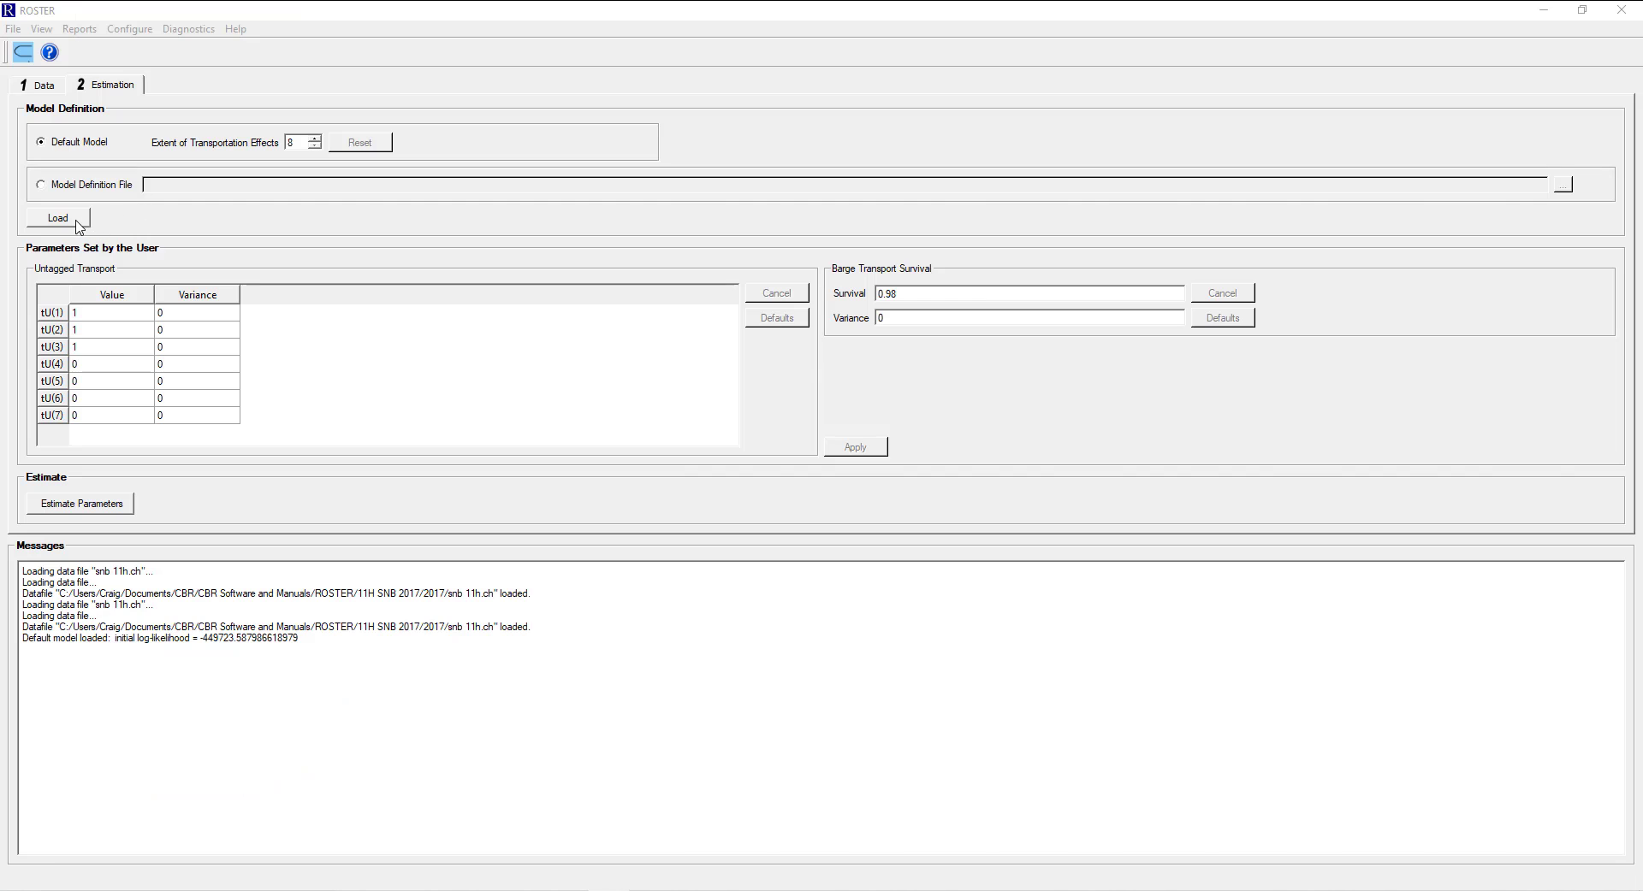
# Reload the default model in ROSTER and save its definition to the Desktop as an XML file named ROSTER EXAMPLE
pyautogui.click(79, 225)
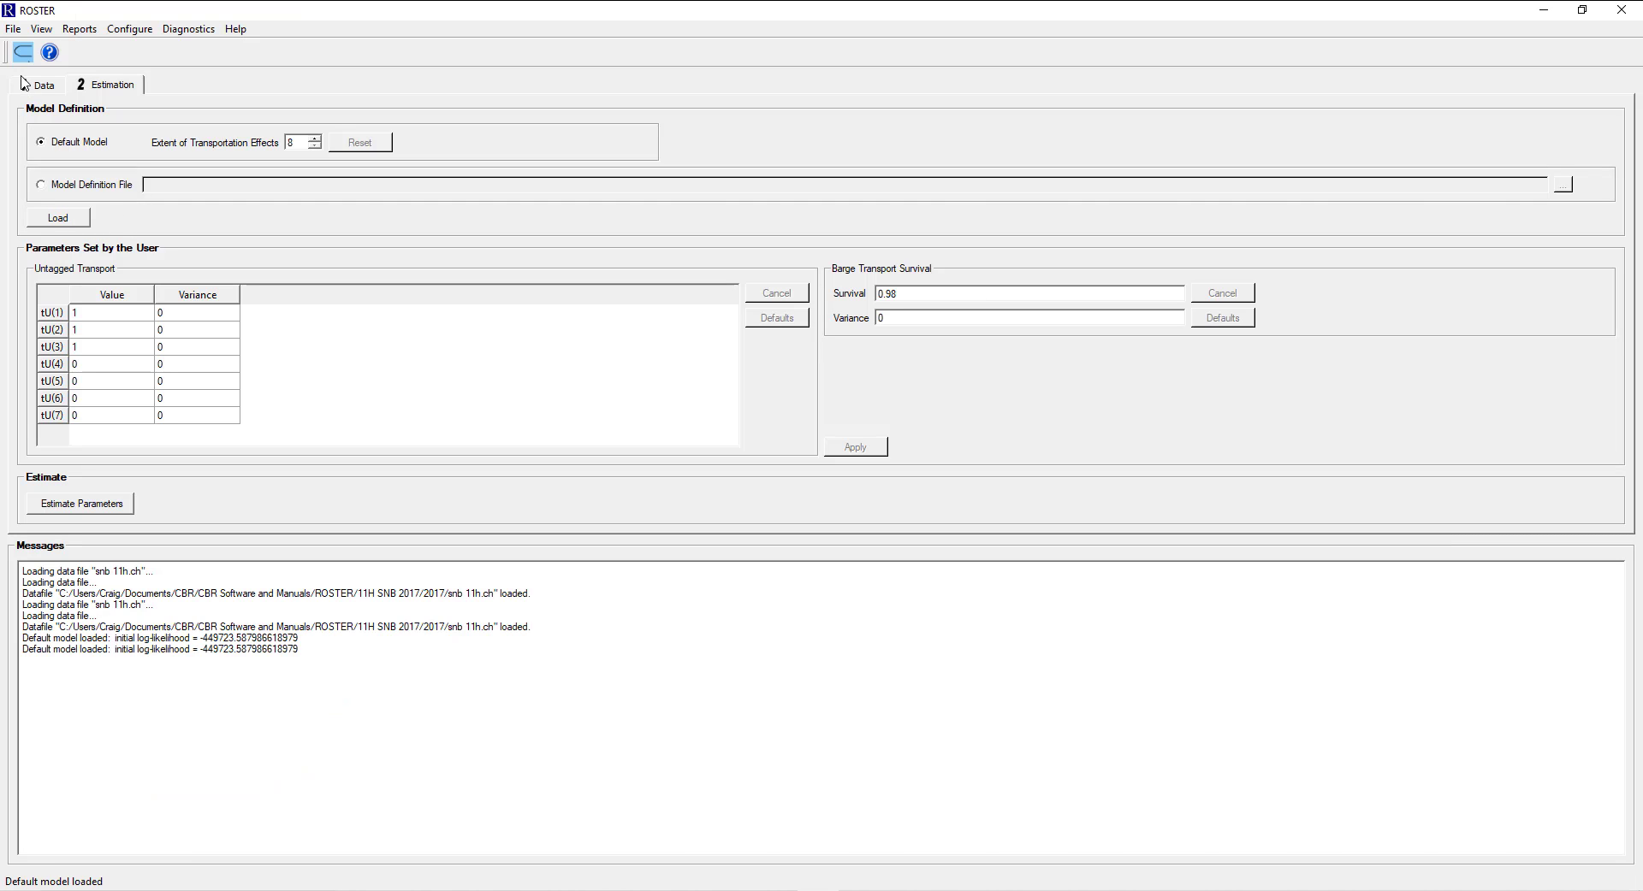
pyautogui.click(41, 29)
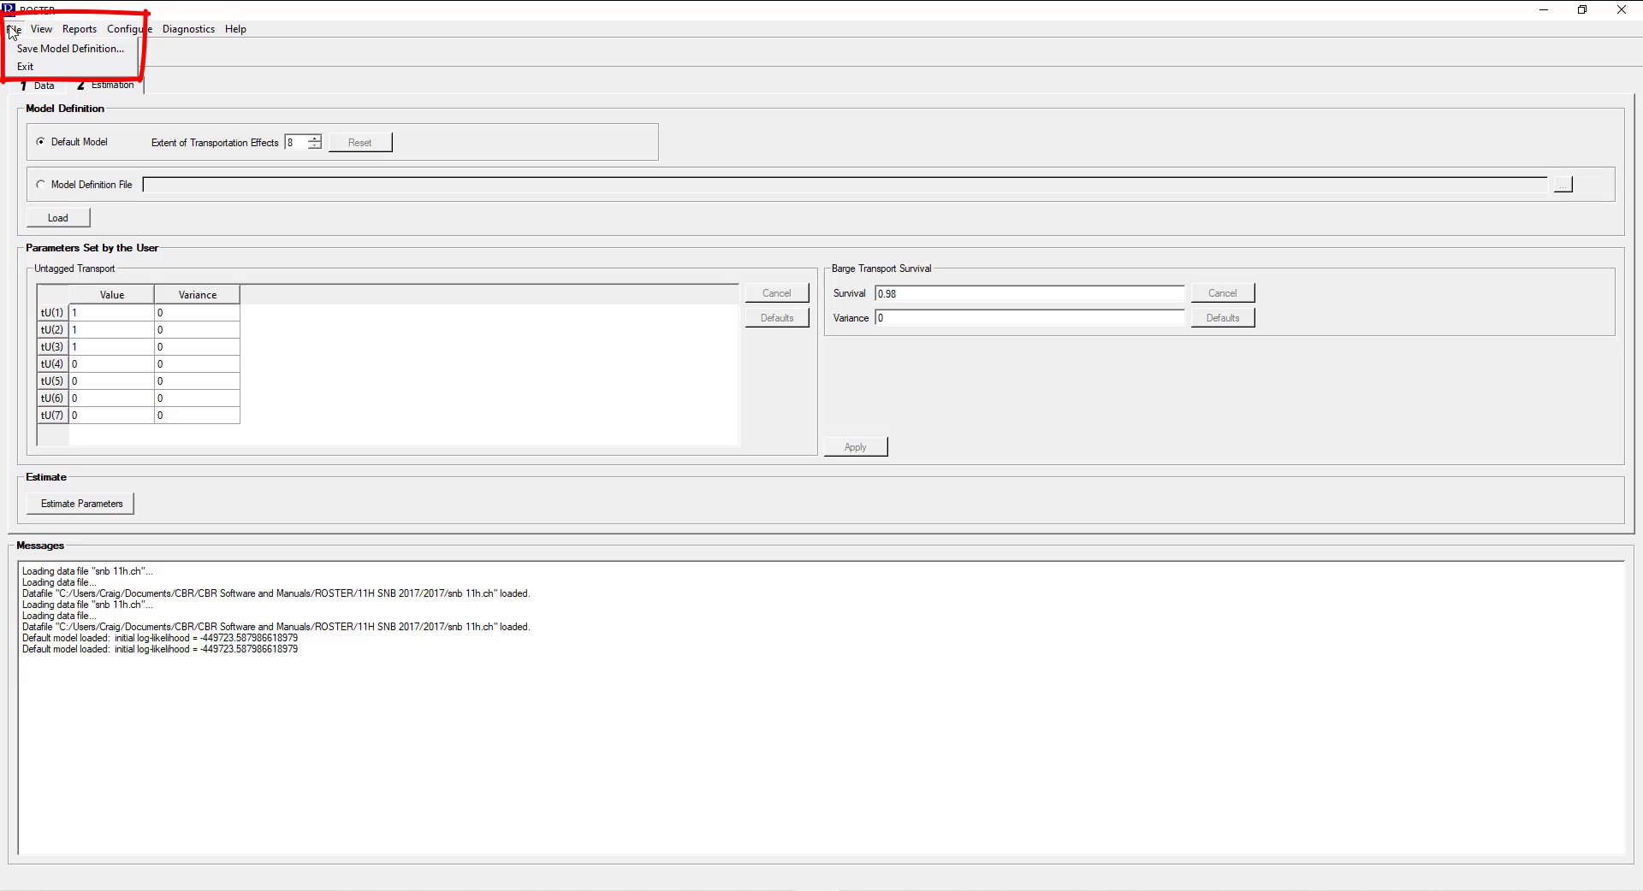
pyautogui.moveTo(14, 30)
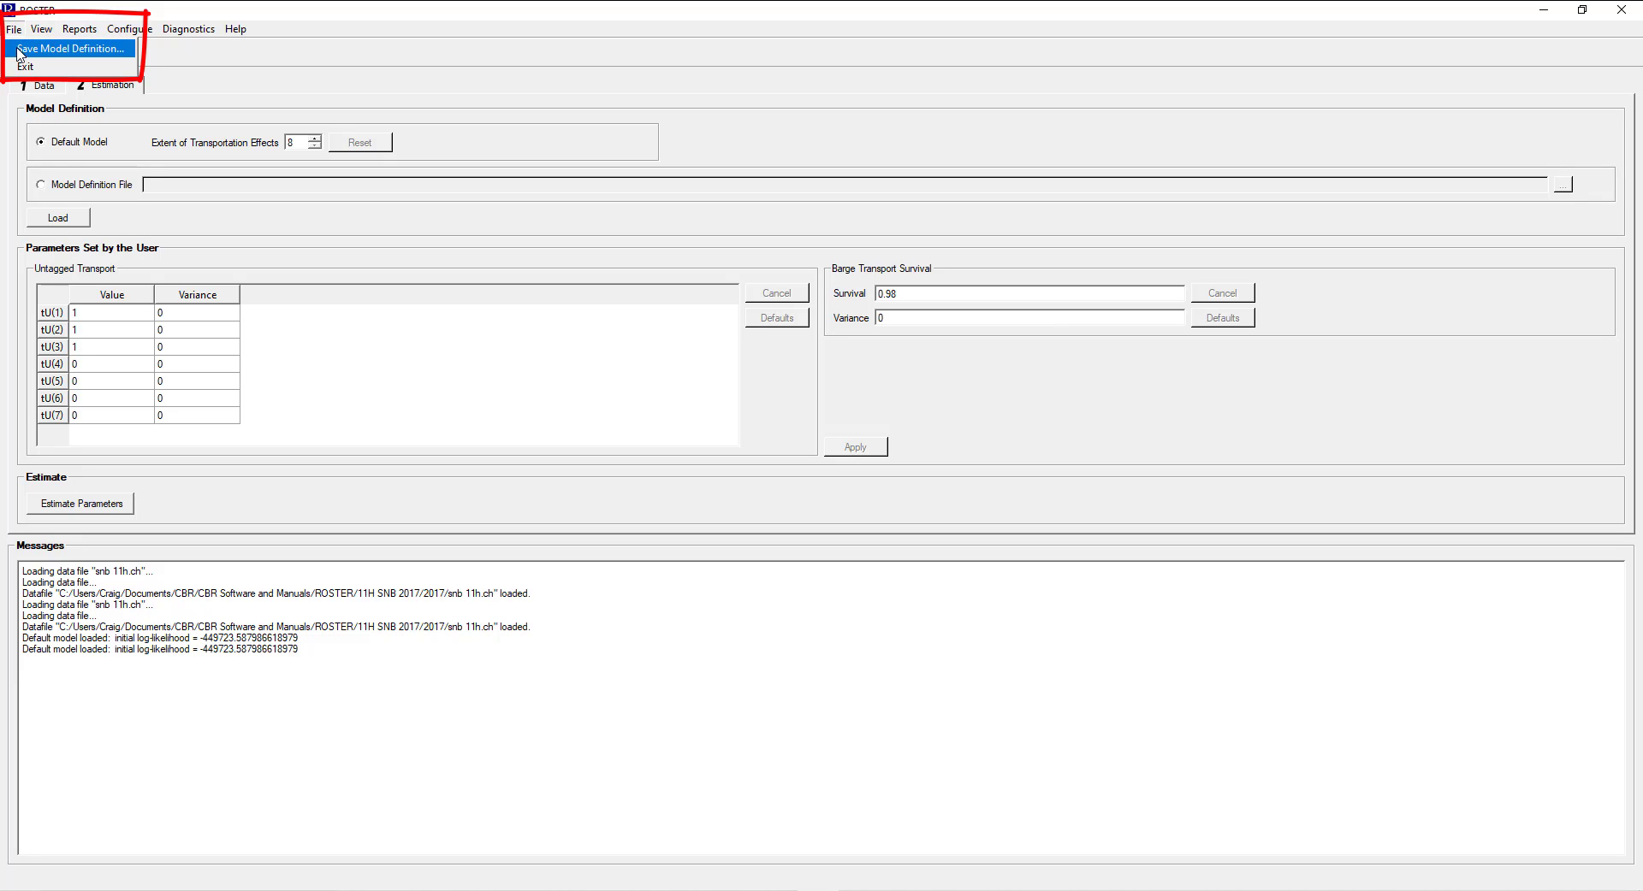
pyautogui.click(22, 50)
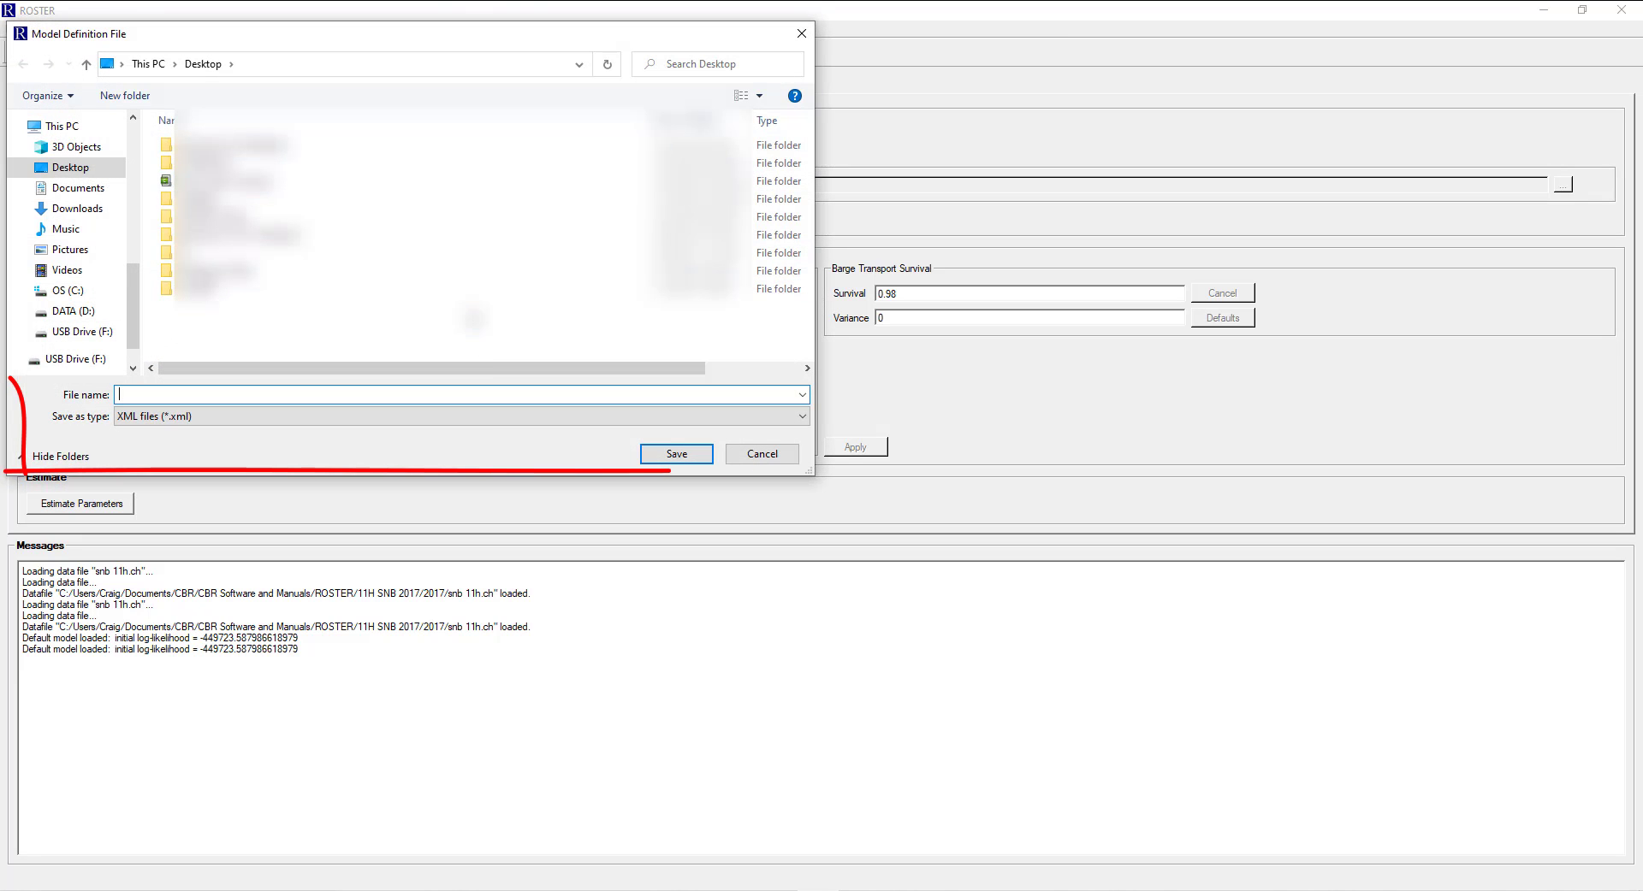
pyautogui.write('ROSTER EXAMPLE')
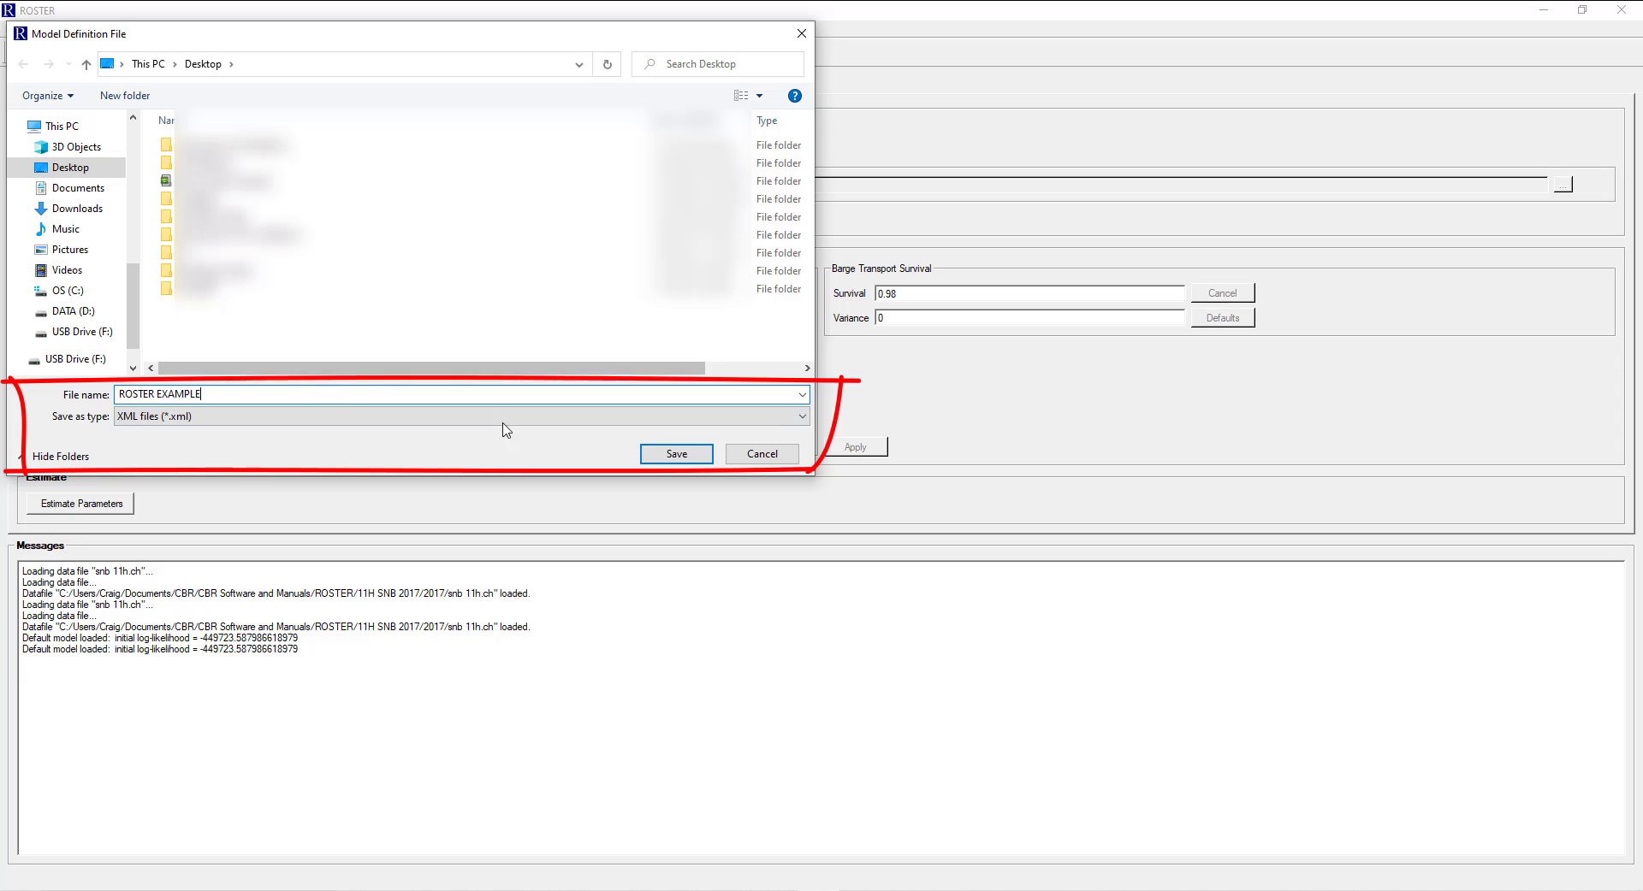
pyautogui.click(669, 456)
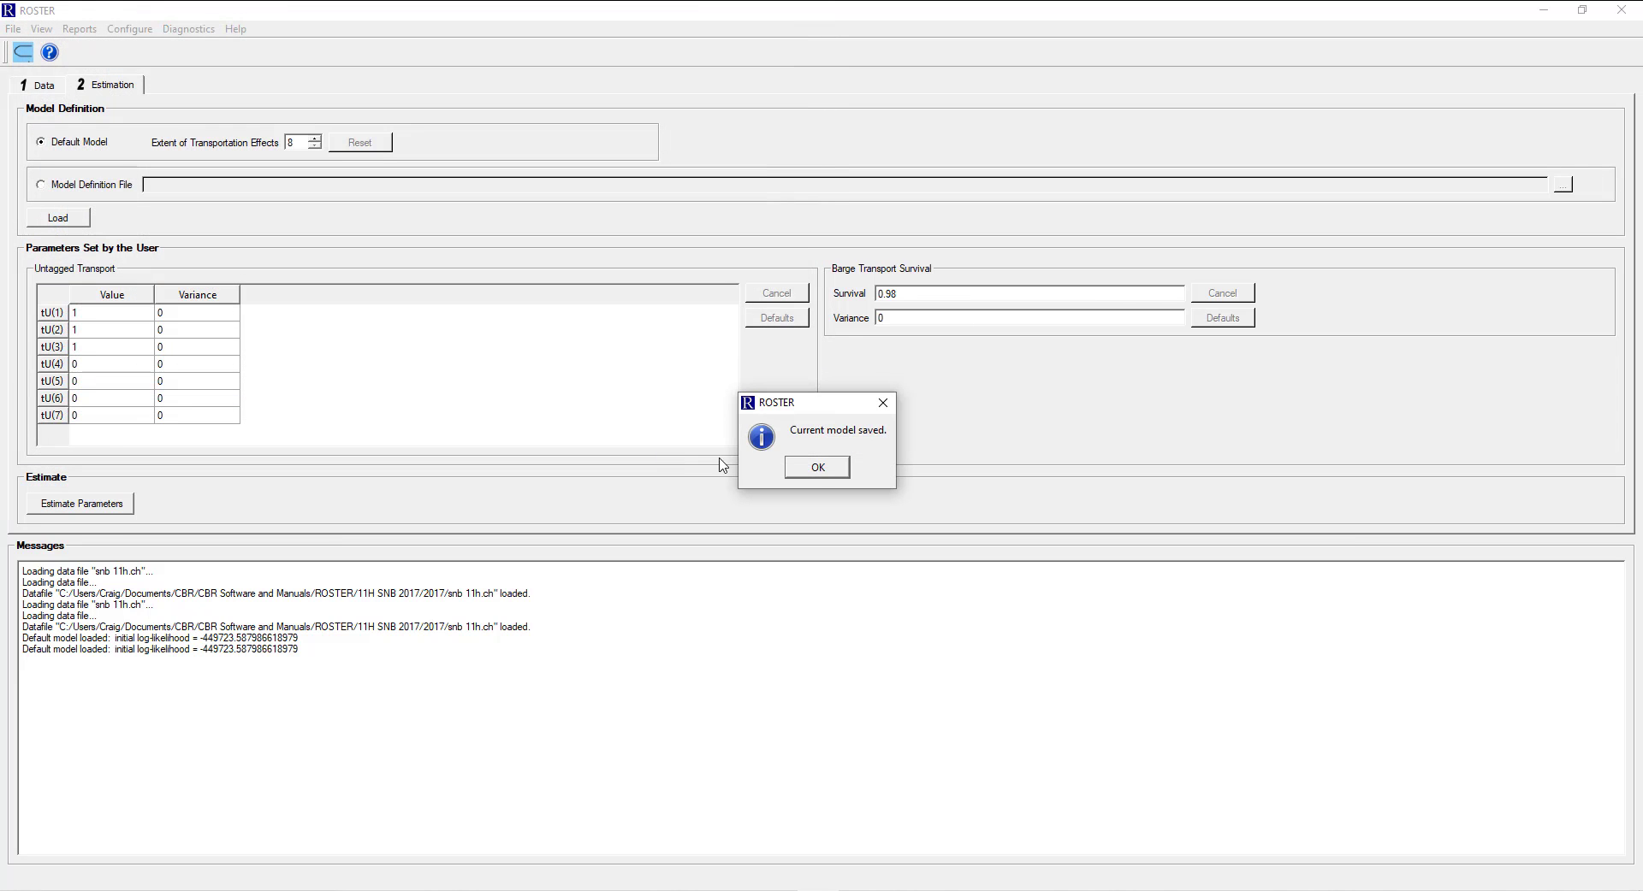
pyautogui.click(817, 473)
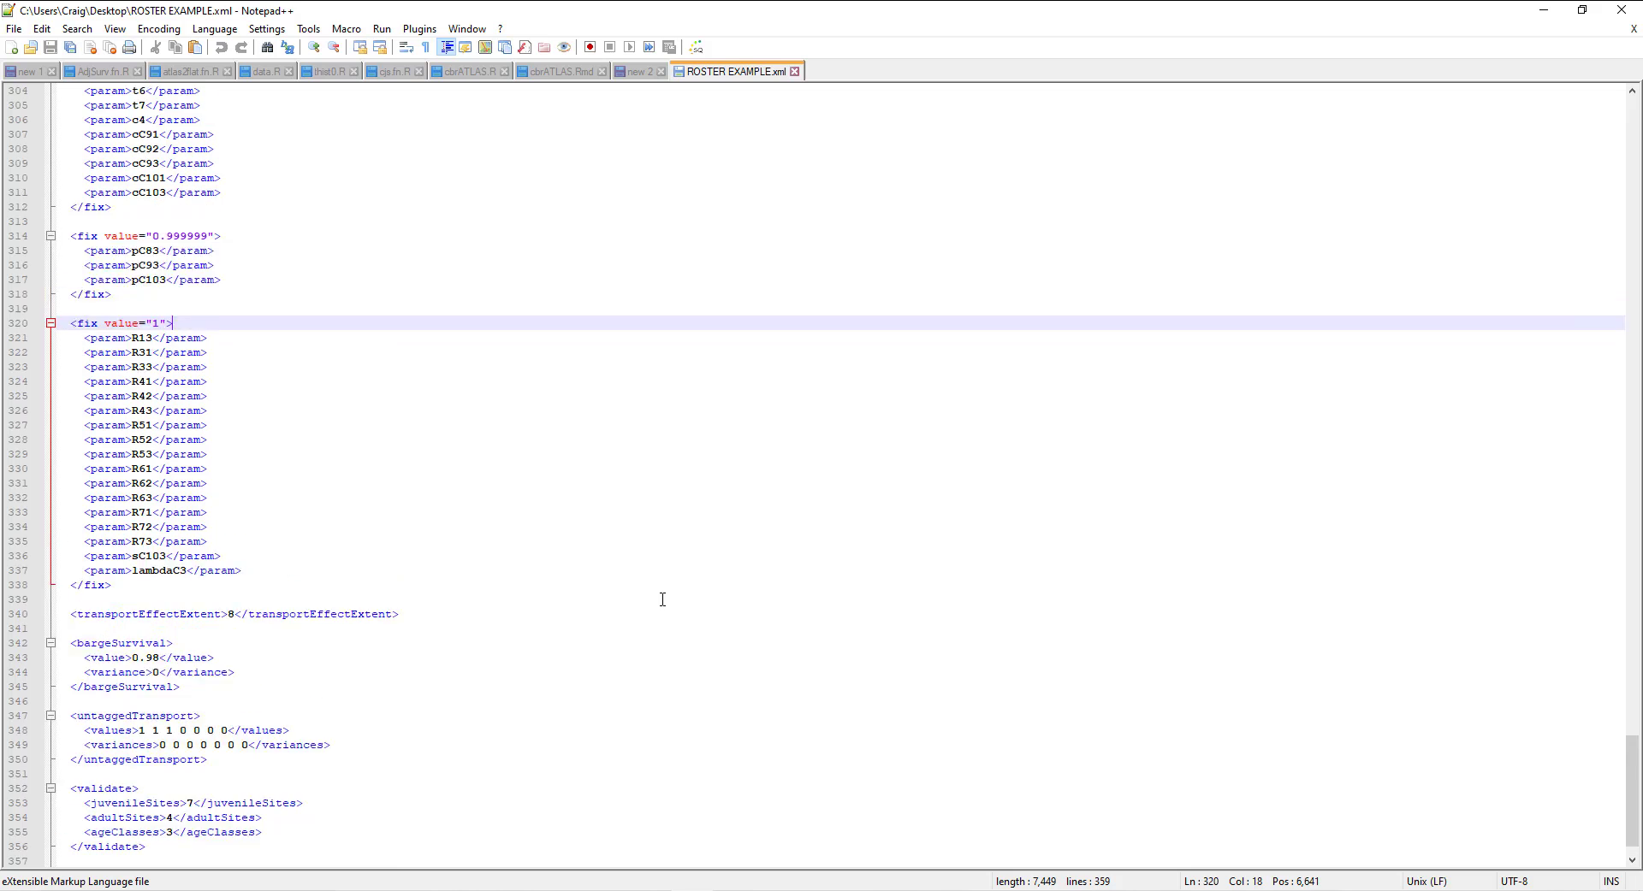
# Examine the parameters fixed at 1 and at 0 in ROSTER EXAMPLE.xml in Notepad++
pyautogui.moveTo(209, 527); pyautogui.dragTo(77, 342)
pyautogui.scroll(5, 345, 436)
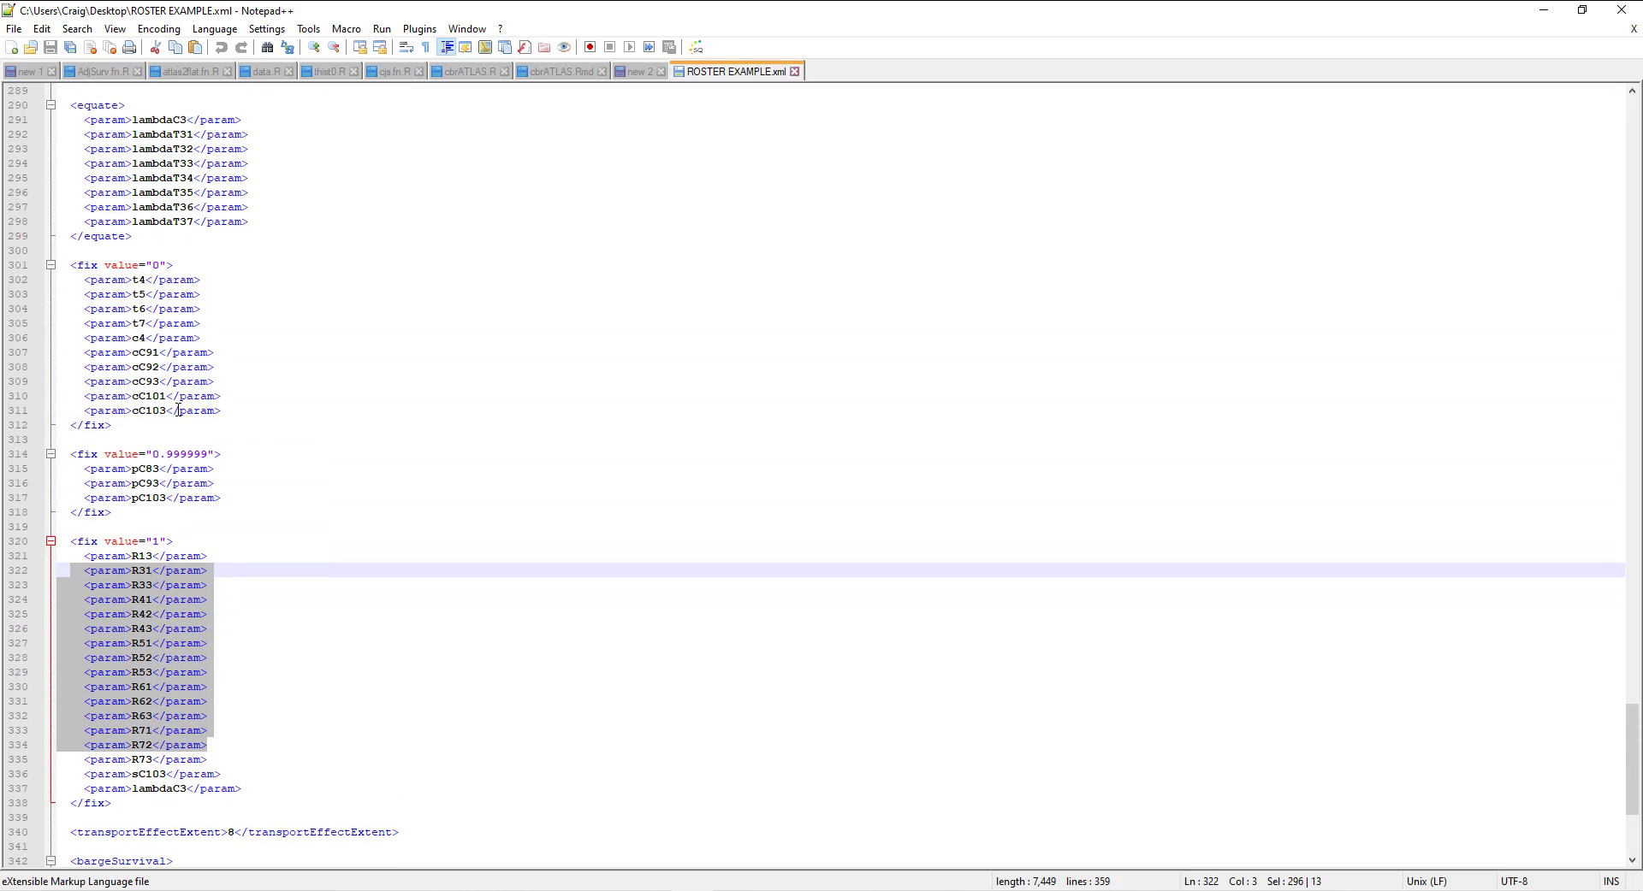
pyautogui.moveTo(165, 411); pyautogui.dragTo(105, 289)
pyautogui.scroll(-6, 455, 476)
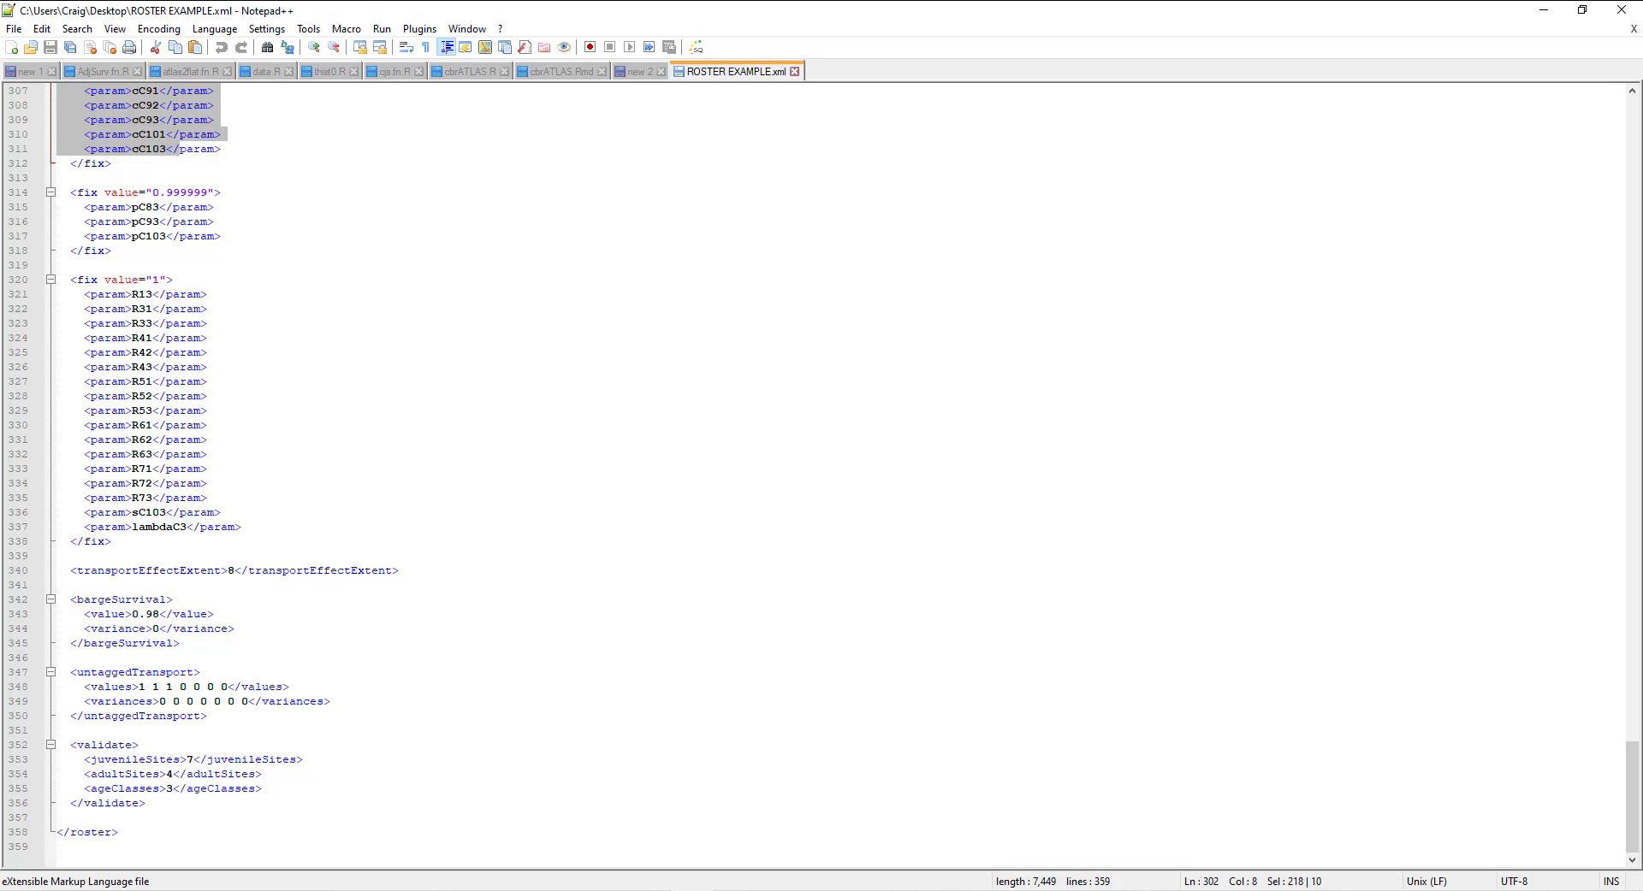
# Switch to ROSTER and load ROSTER EXAMPLE.xml from the Desktop as the model definition file
pyautogui.hotkey('alt', 'Tab')
pyautogui.click(42, 141)
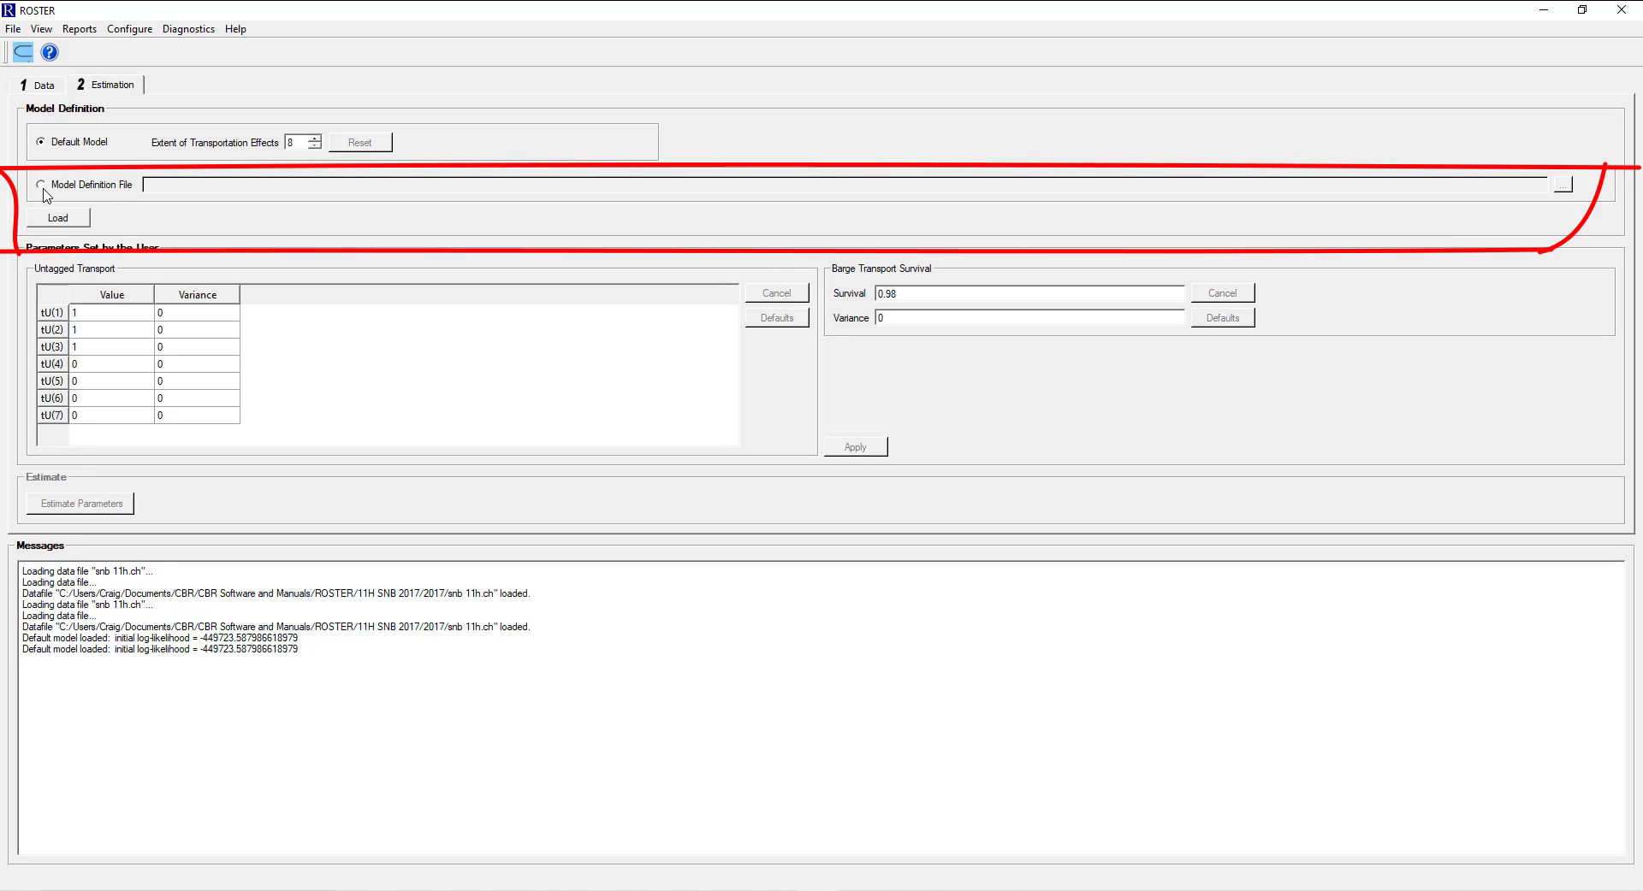
pyautogui.click(42, 185)
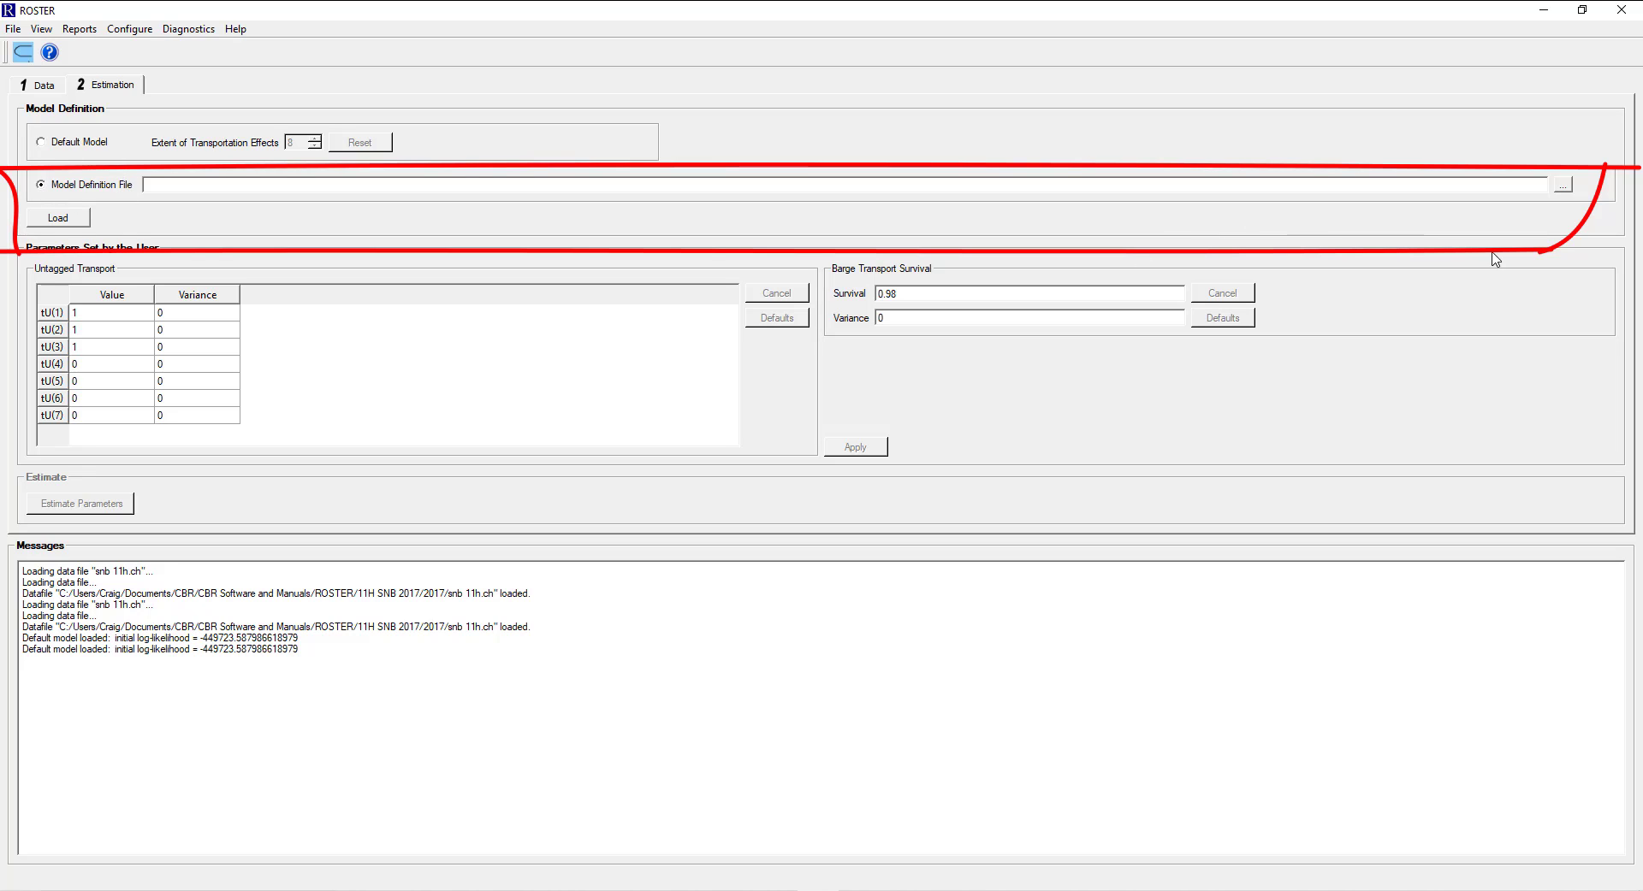
pyautogui.click(1567, 188)
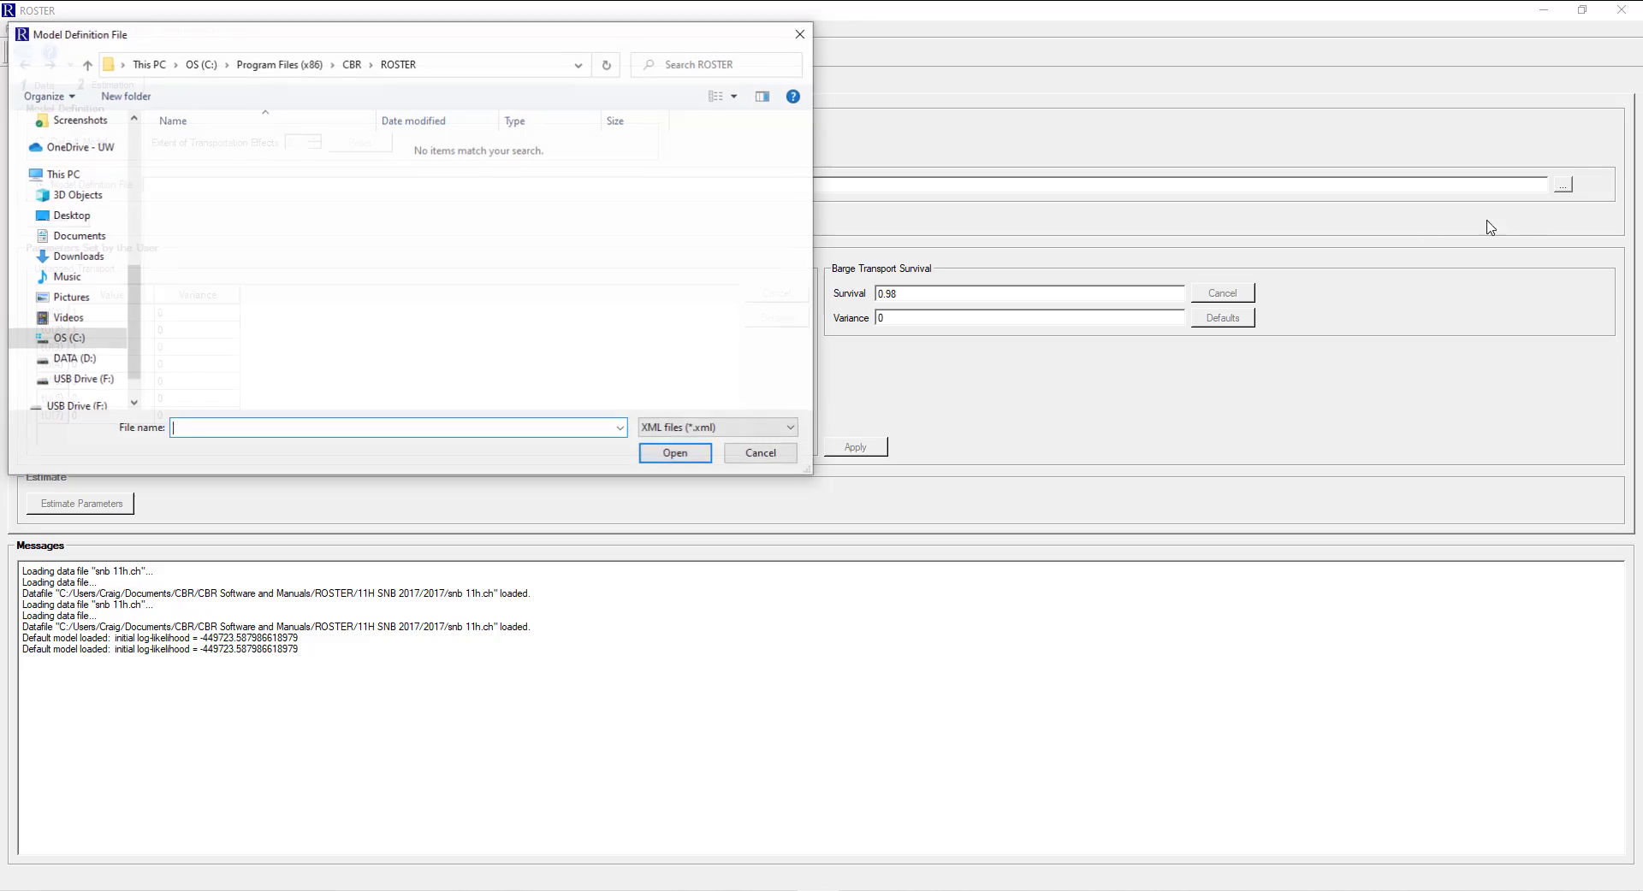
pyautogui.click(70, 214)
pyautogui.doubleClick(188, 146)
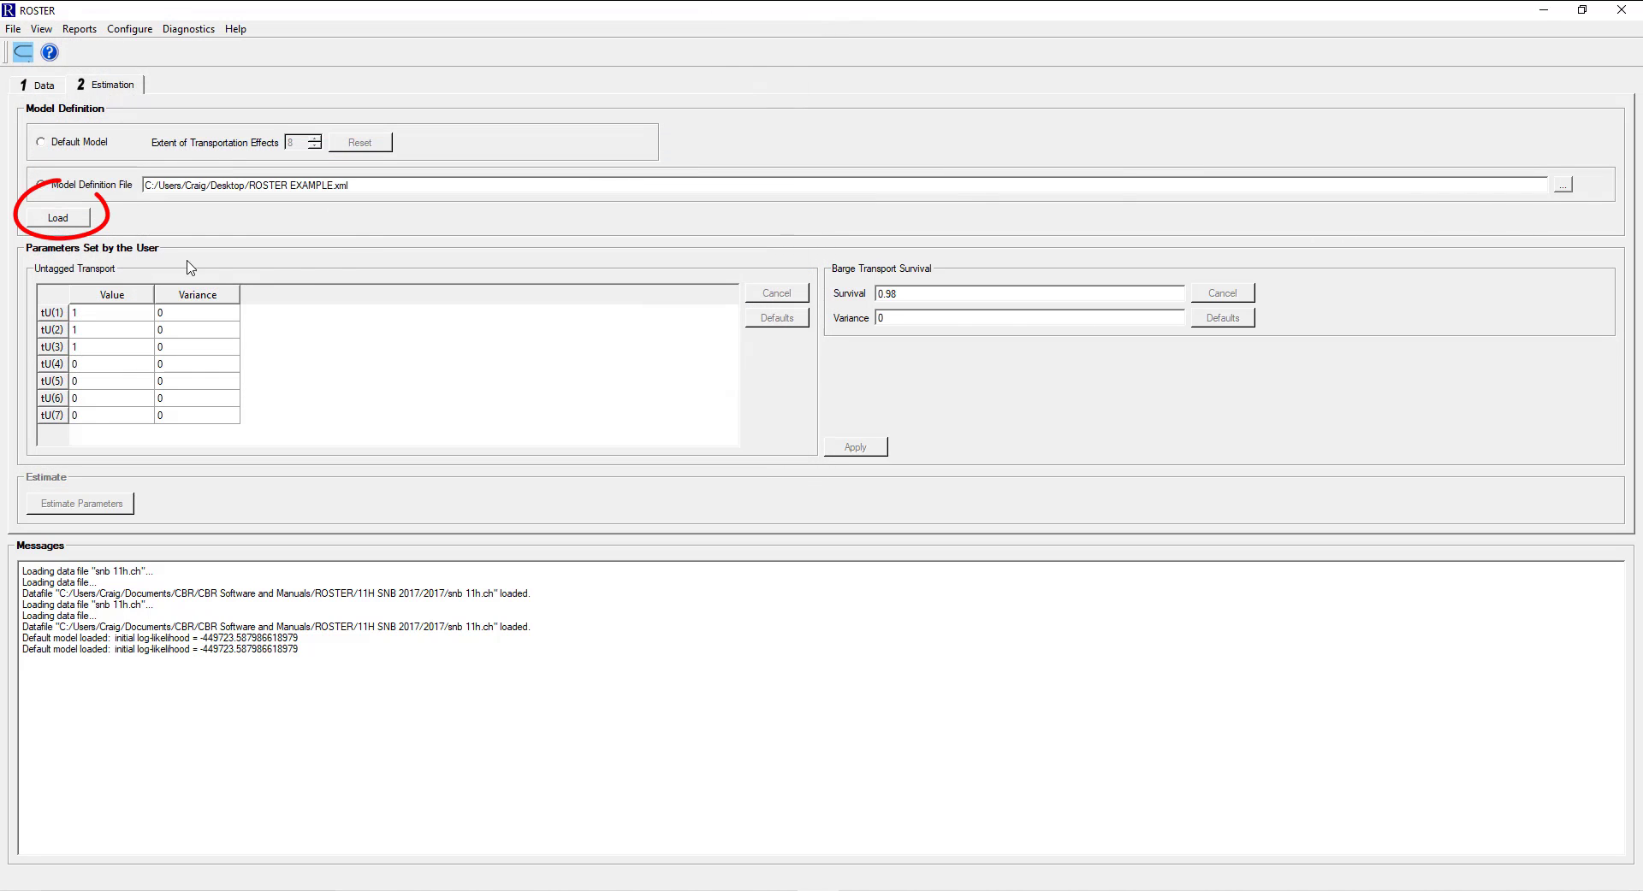
pyautogui.click(69, 220)
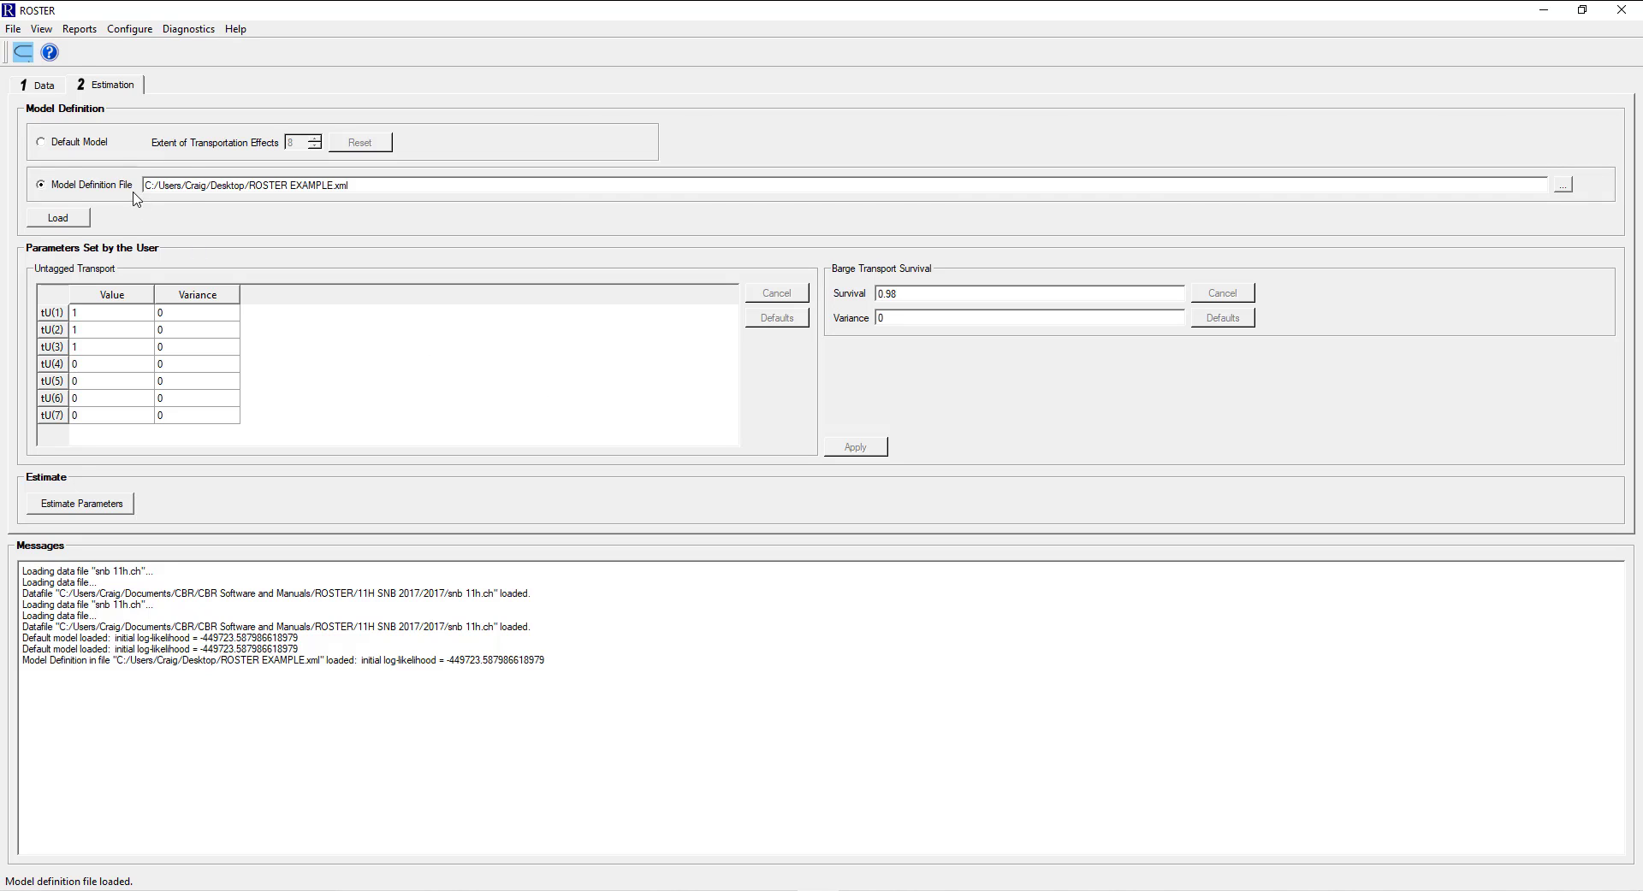
# View the Parameters and Parameter Indices reports for the loaded model
pyautogui.click(82, 30)
pyautogui.click(100, 128)
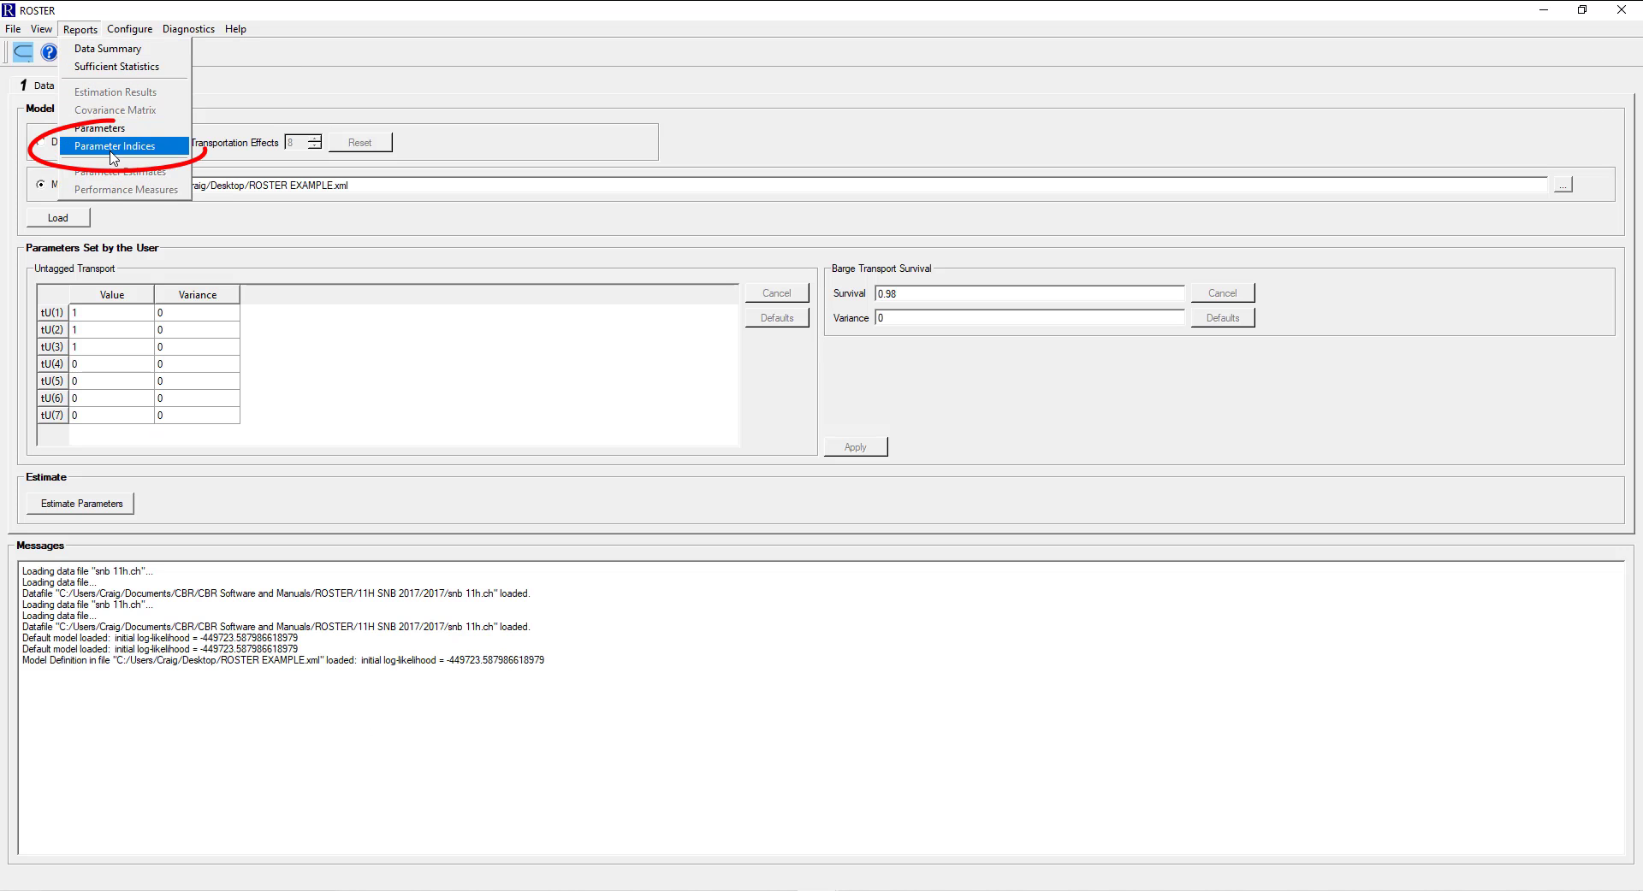
pyautogui.click(100, 144)
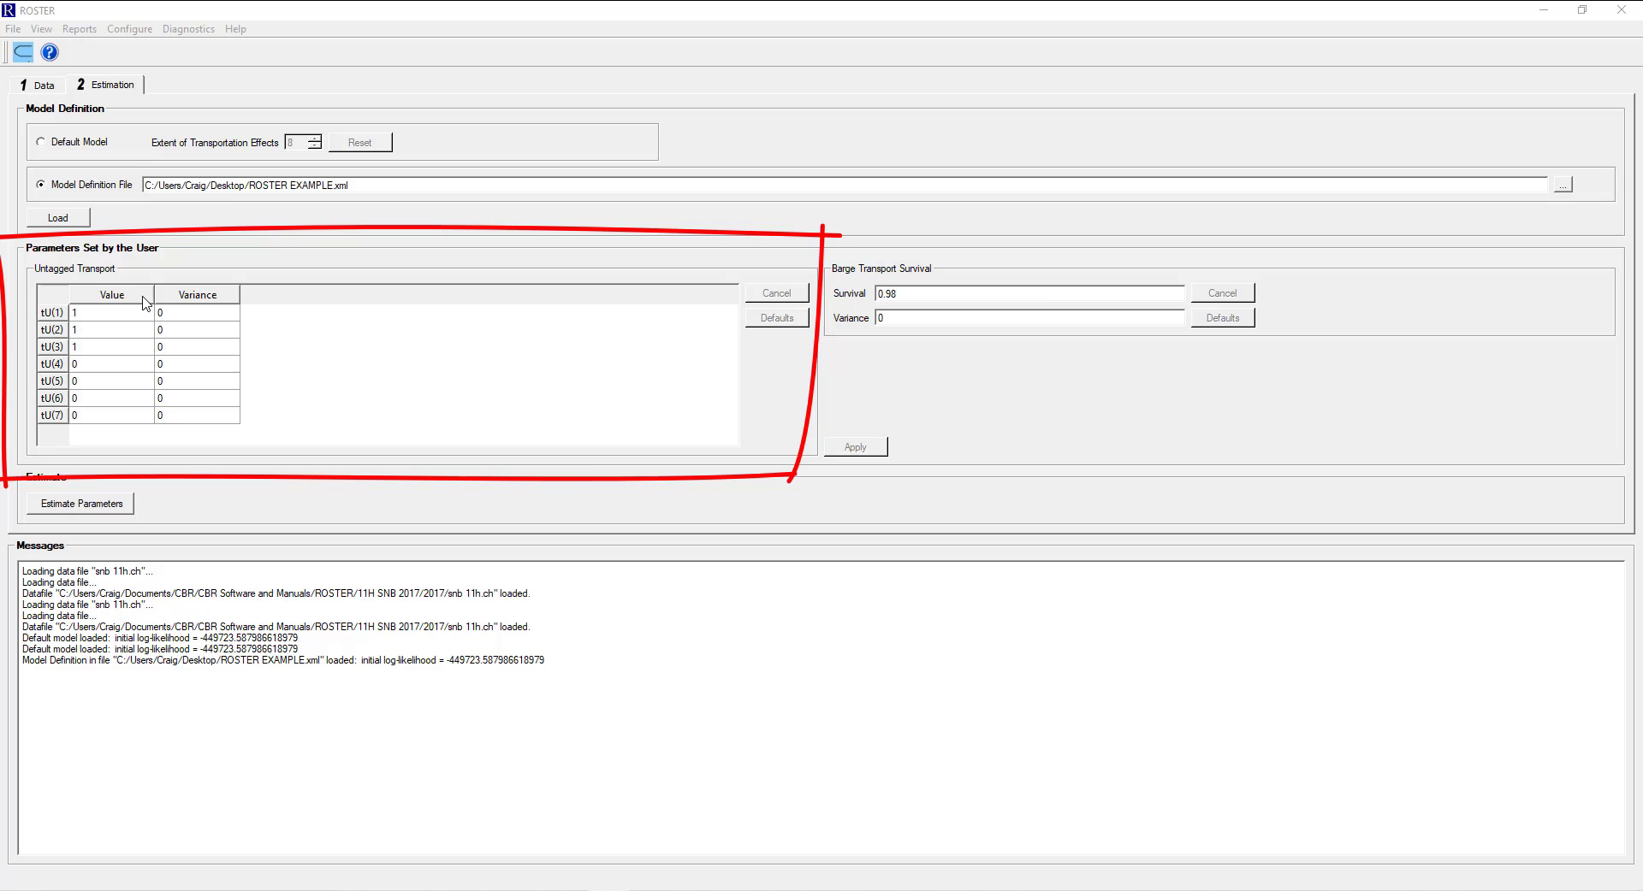
# Review the untagged transport values and variances for tU(1) through tU(7)
pyautogui.click(107, 314)
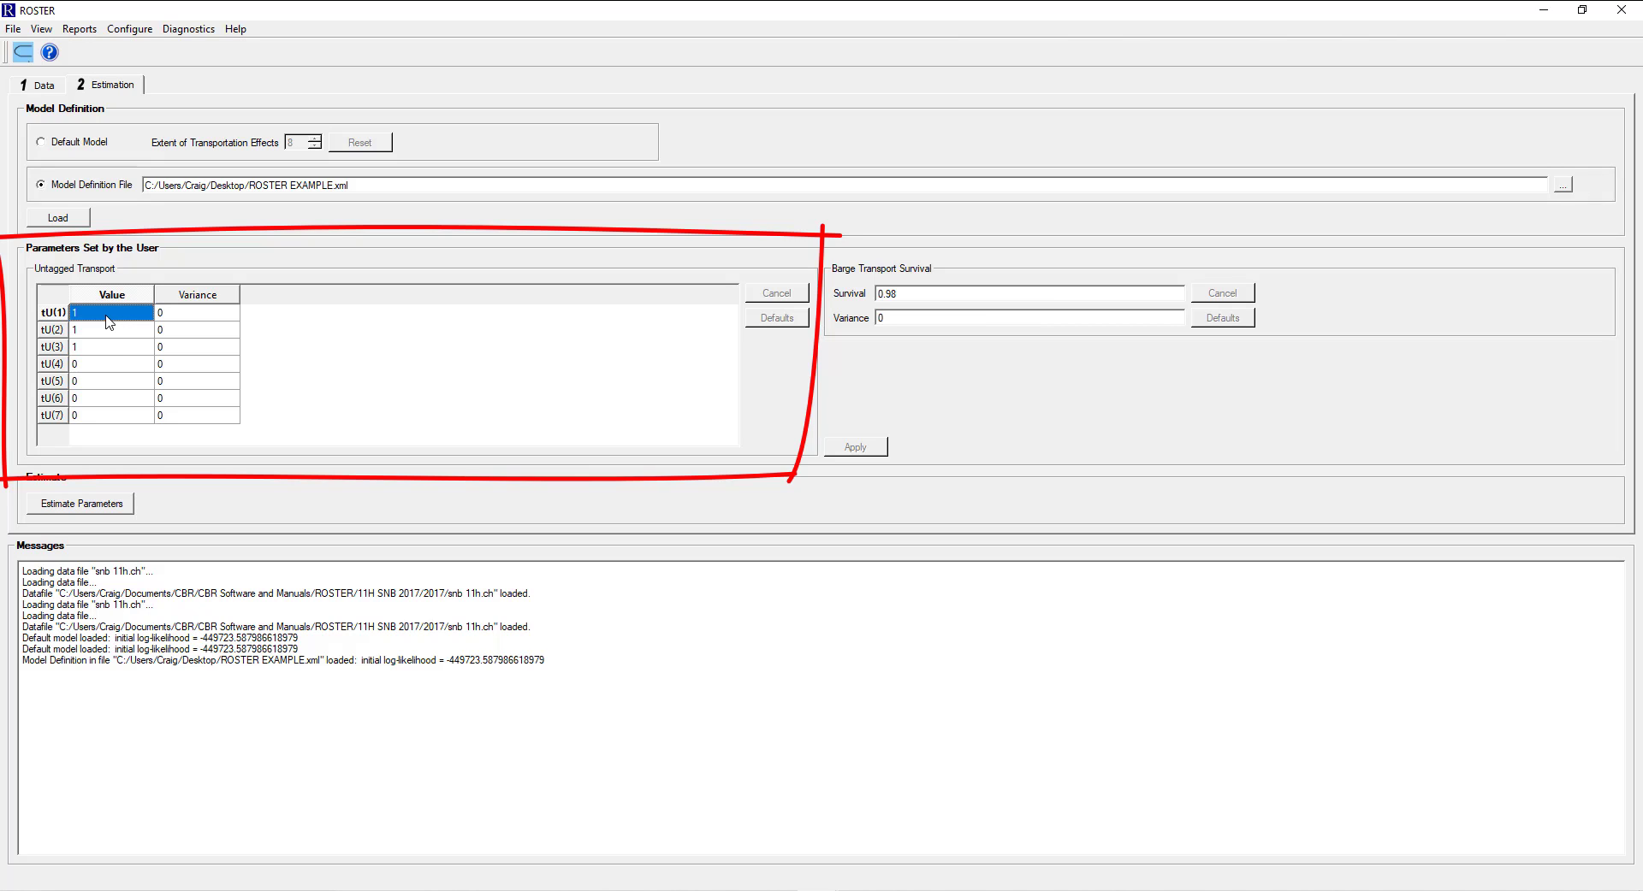
pyautogui.click(107, 330)
pyautogui.click(107, 346)
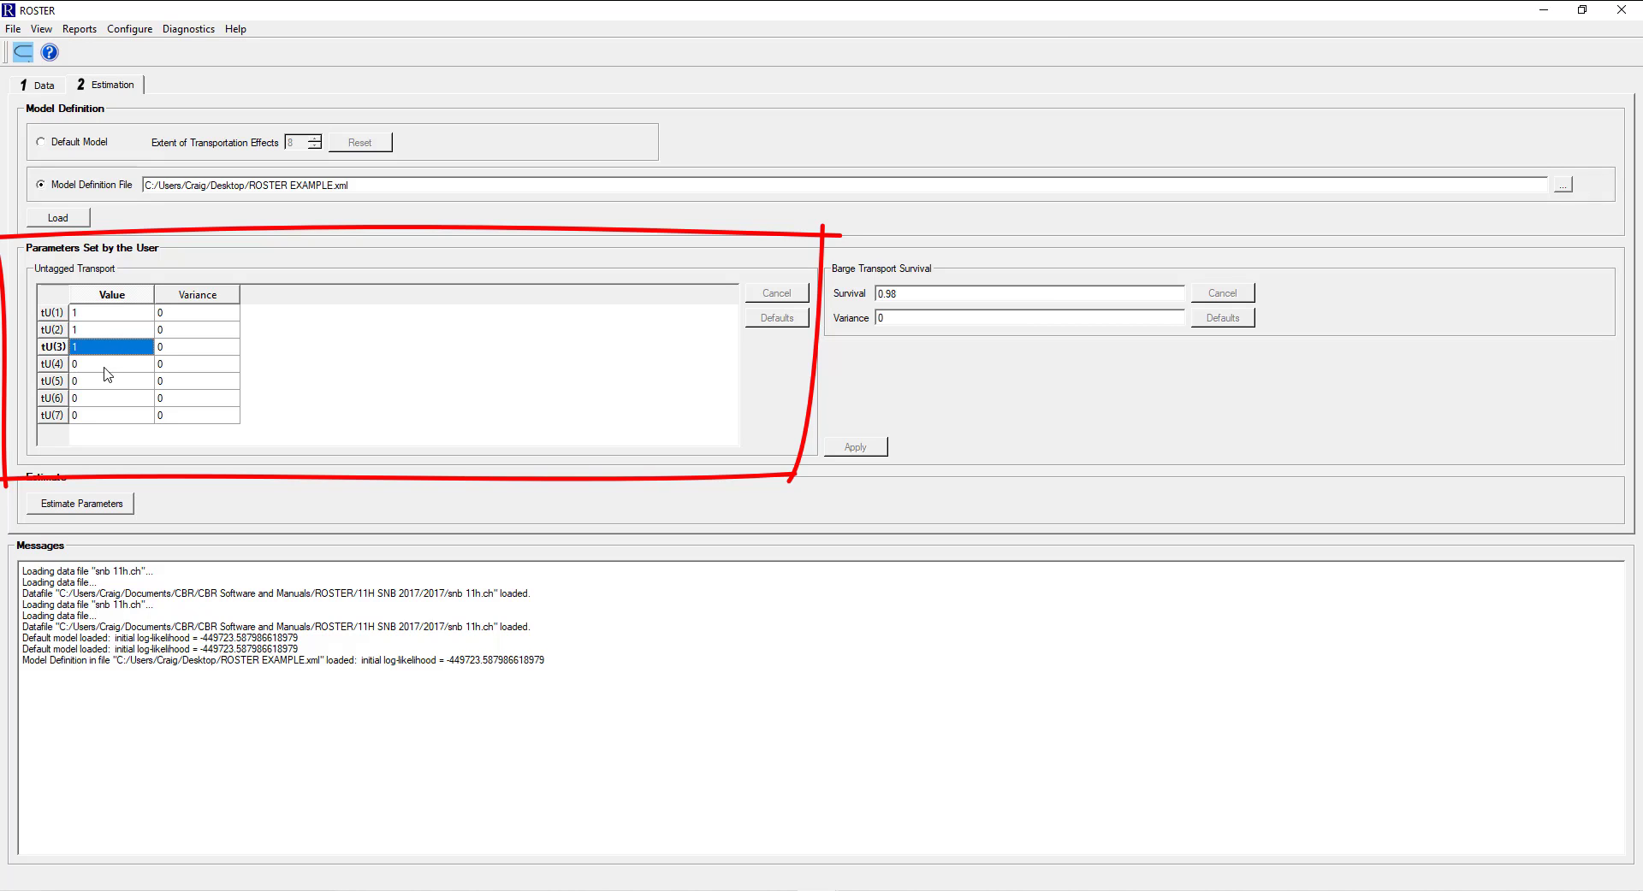
pyautogui.click(103, 365)
pyautogui.click(98, 382)
pyautogui.click(95, 398)
pyautogui.click(94, 415)
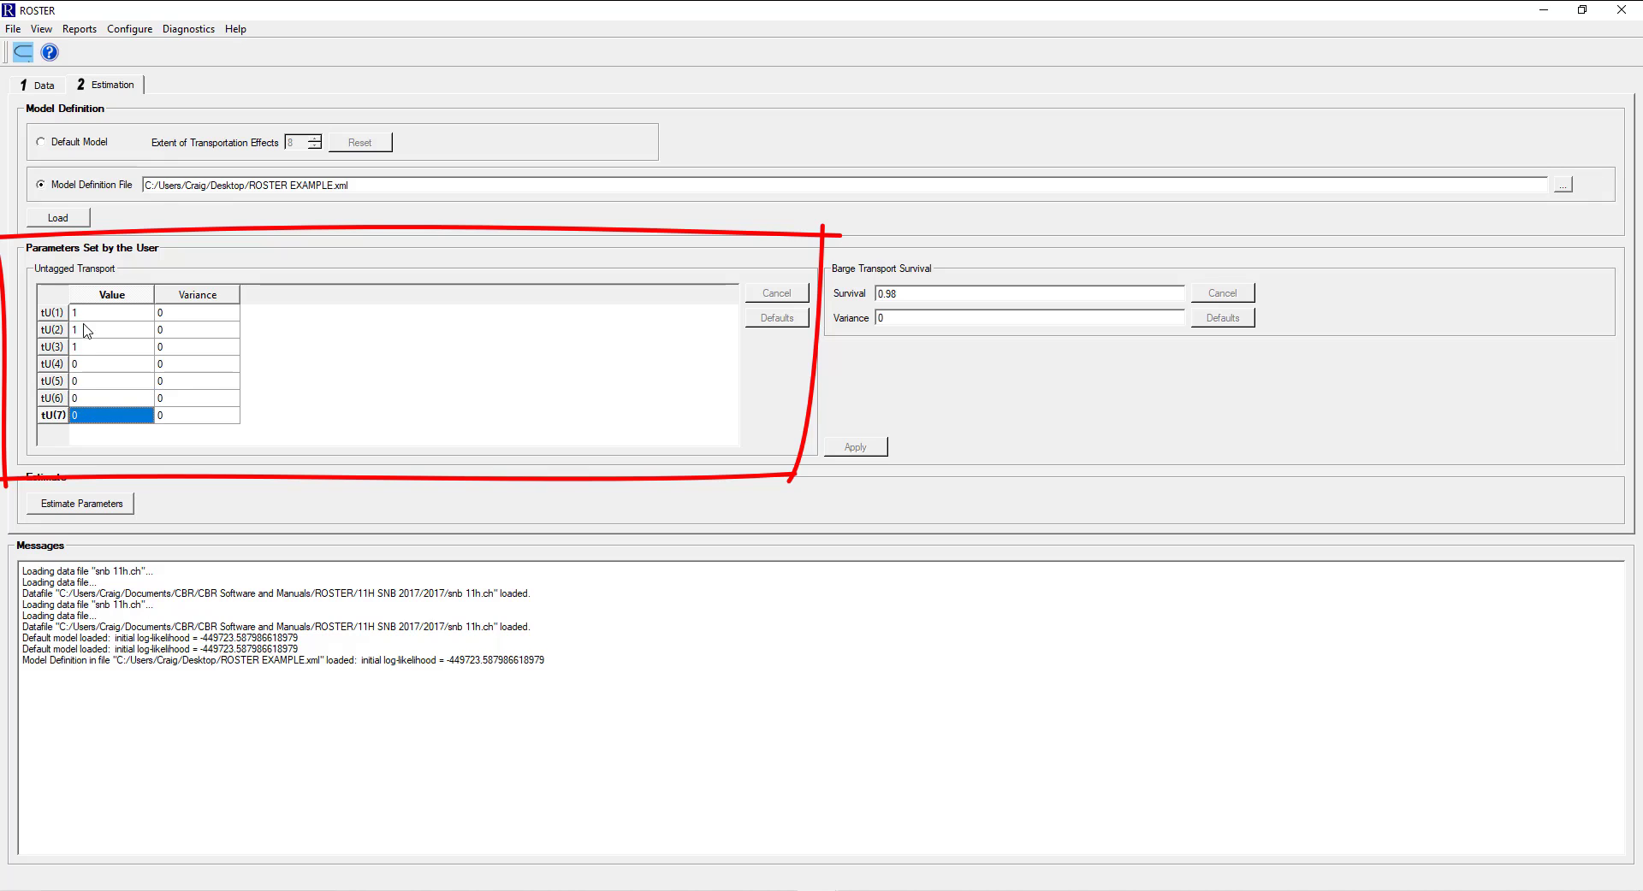
pyautogui.click(179, 313)
pyautogui.click(179, 330)
pyautogui.click(180, 348)
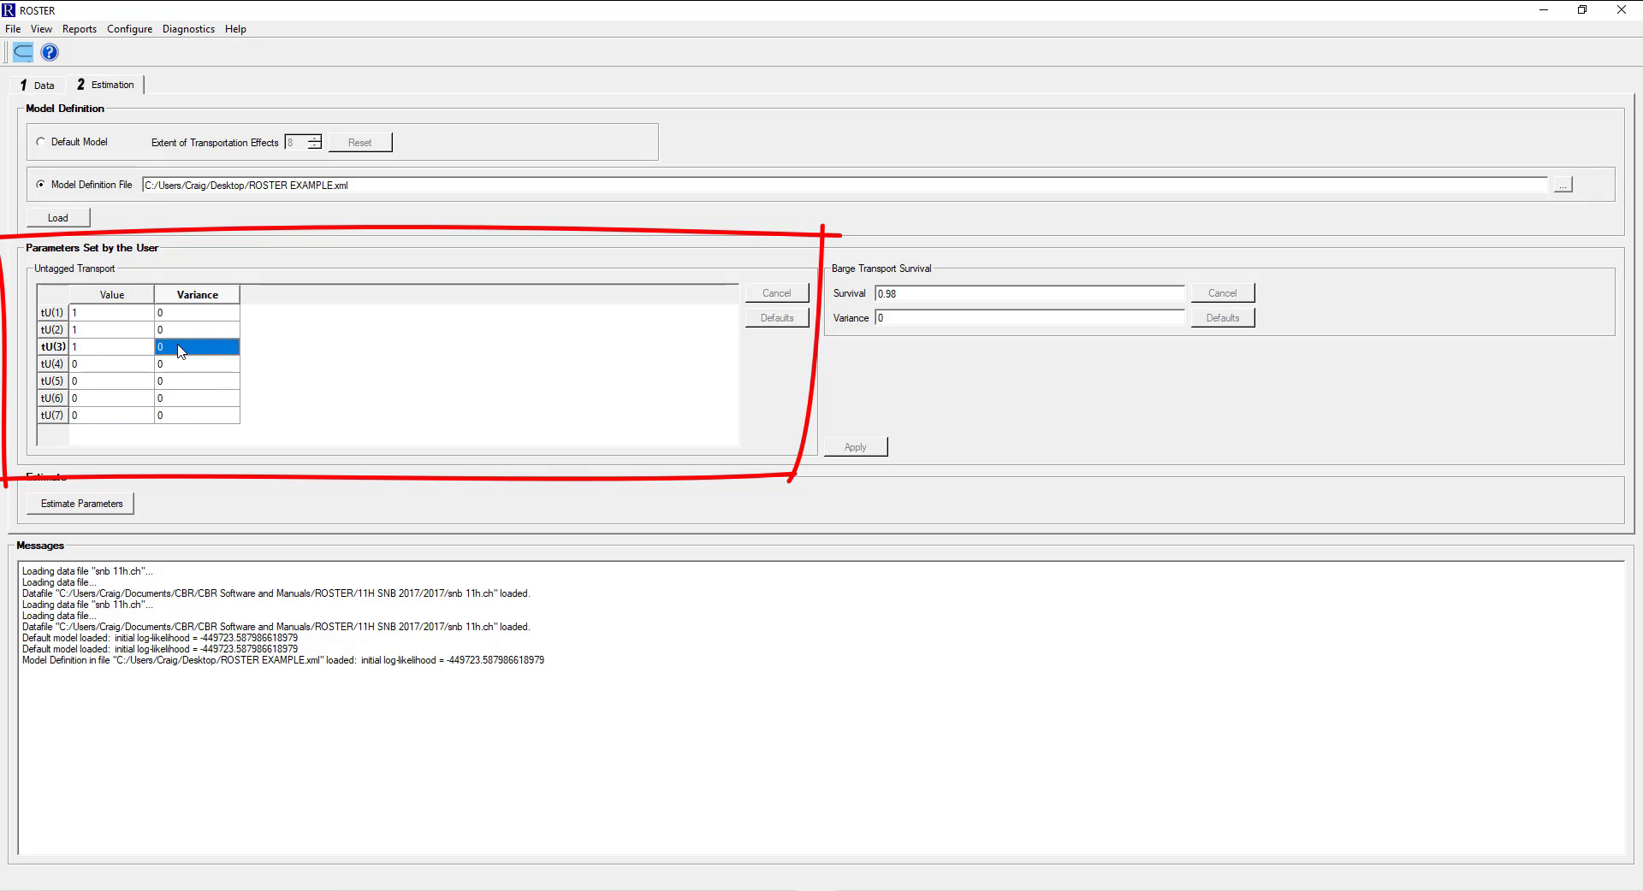
pyautogui.click(180, 364)
pyautogui.click(180, 381)
pyautogui.click(180, 398)
pyautogui.click(180, 416)
# Set the untagged transport value of tU(1) to 0.7
pyautogui.click(85, 315)
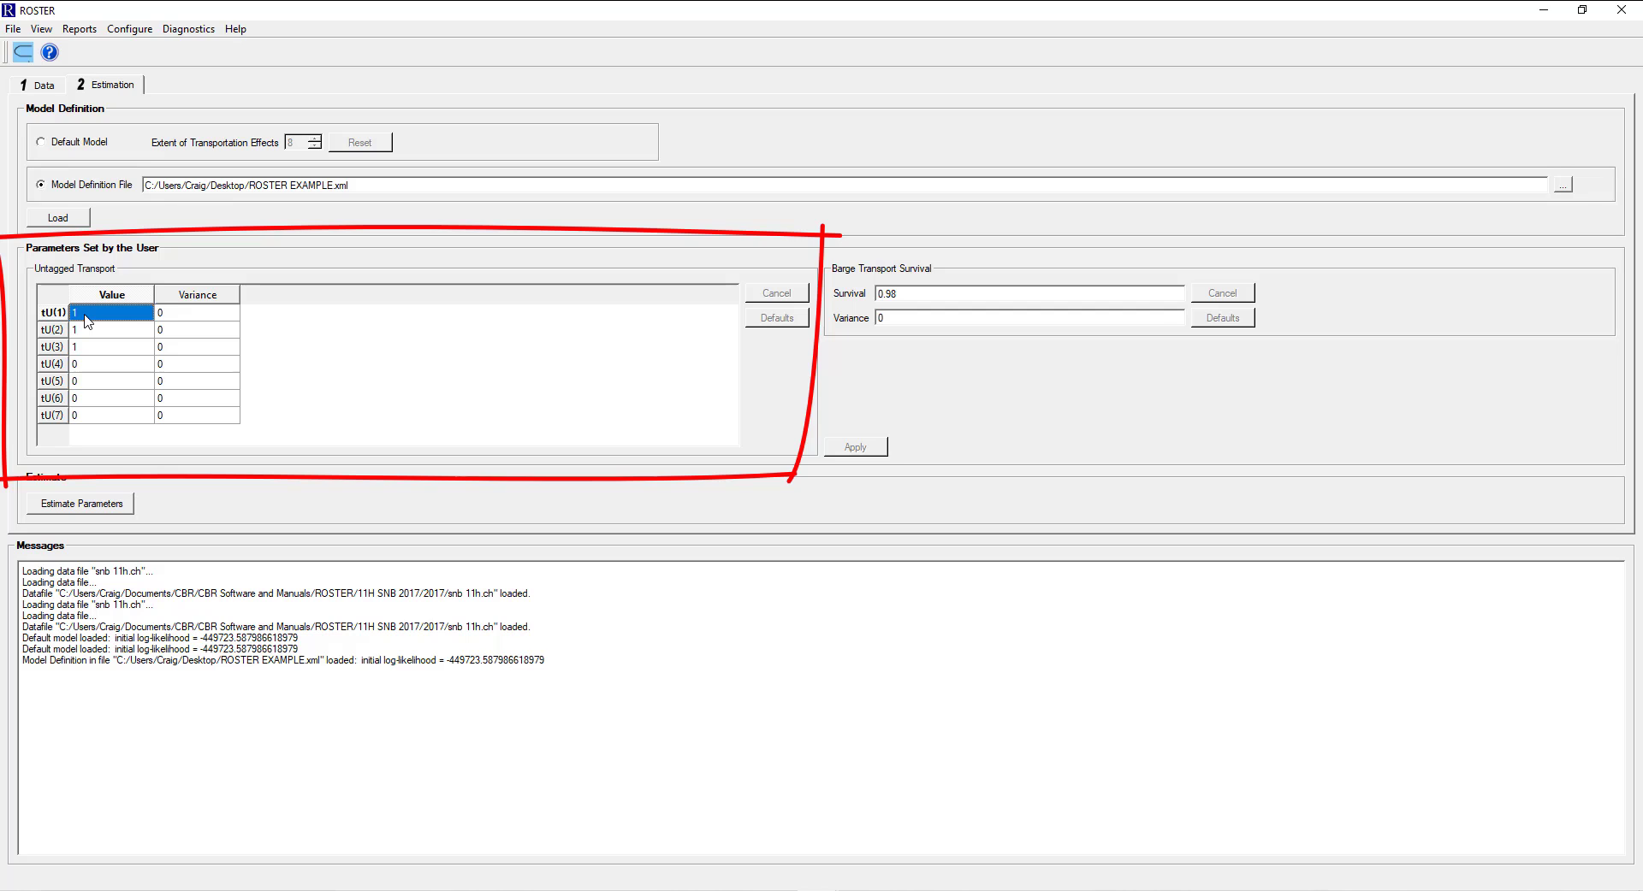
pyautogui.doubleClick(85, 315)
pyautogui.write('0.7')
pyautogui.click(442, 370)
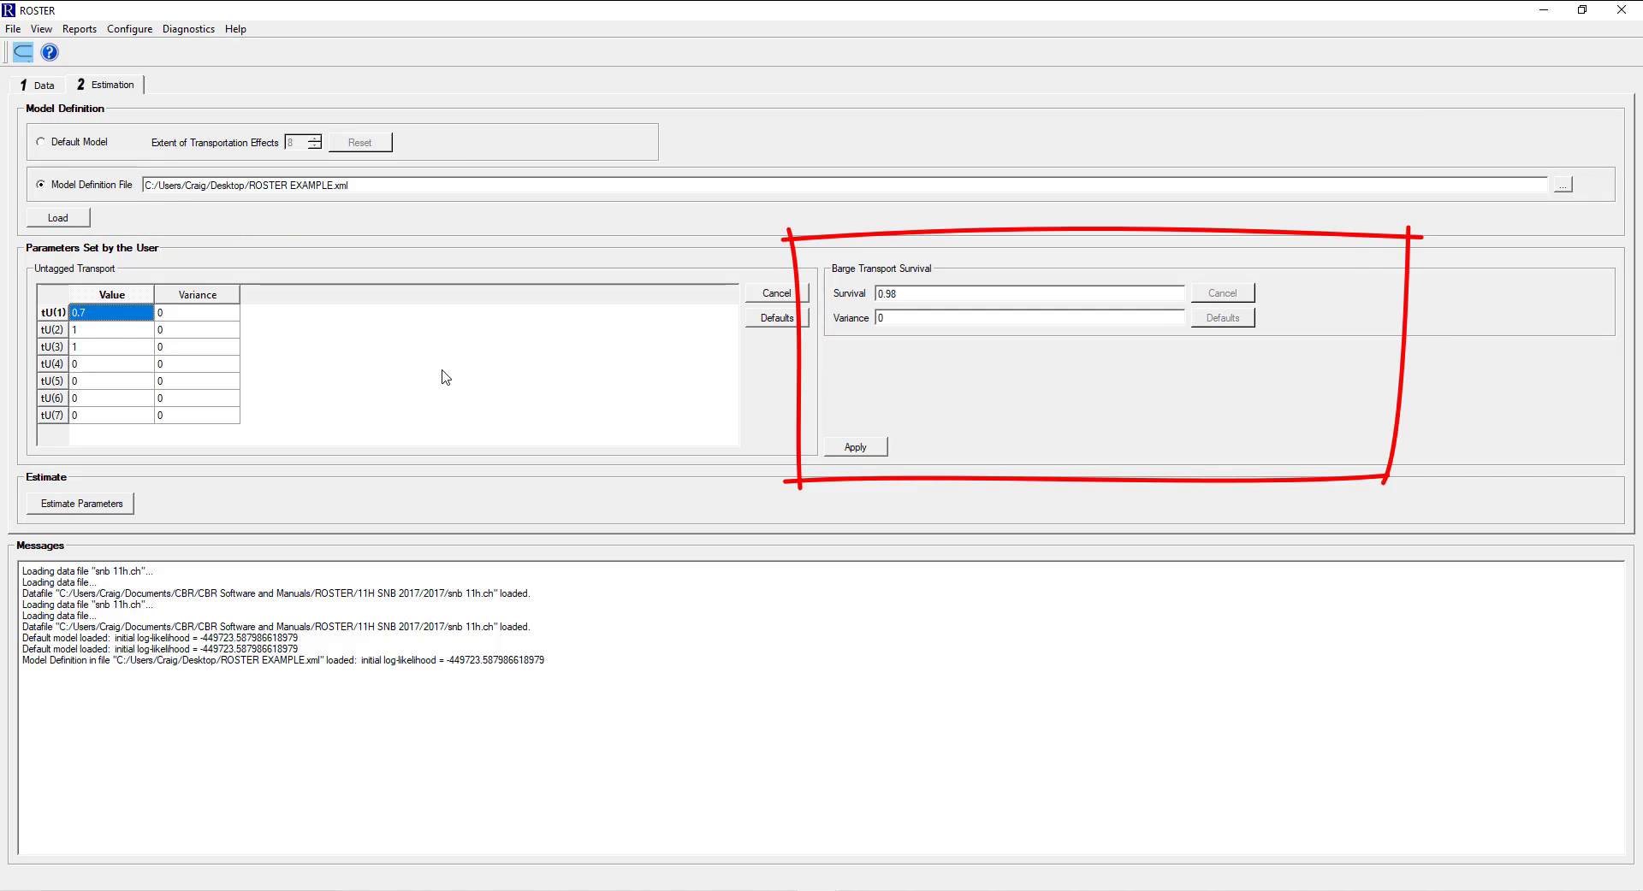
# Restore the untagged transport value of tU(1) to 1
pyautogui.click(116, 314)
pyautogui.doubleClick(117, 314)
pyautogui.write('1')
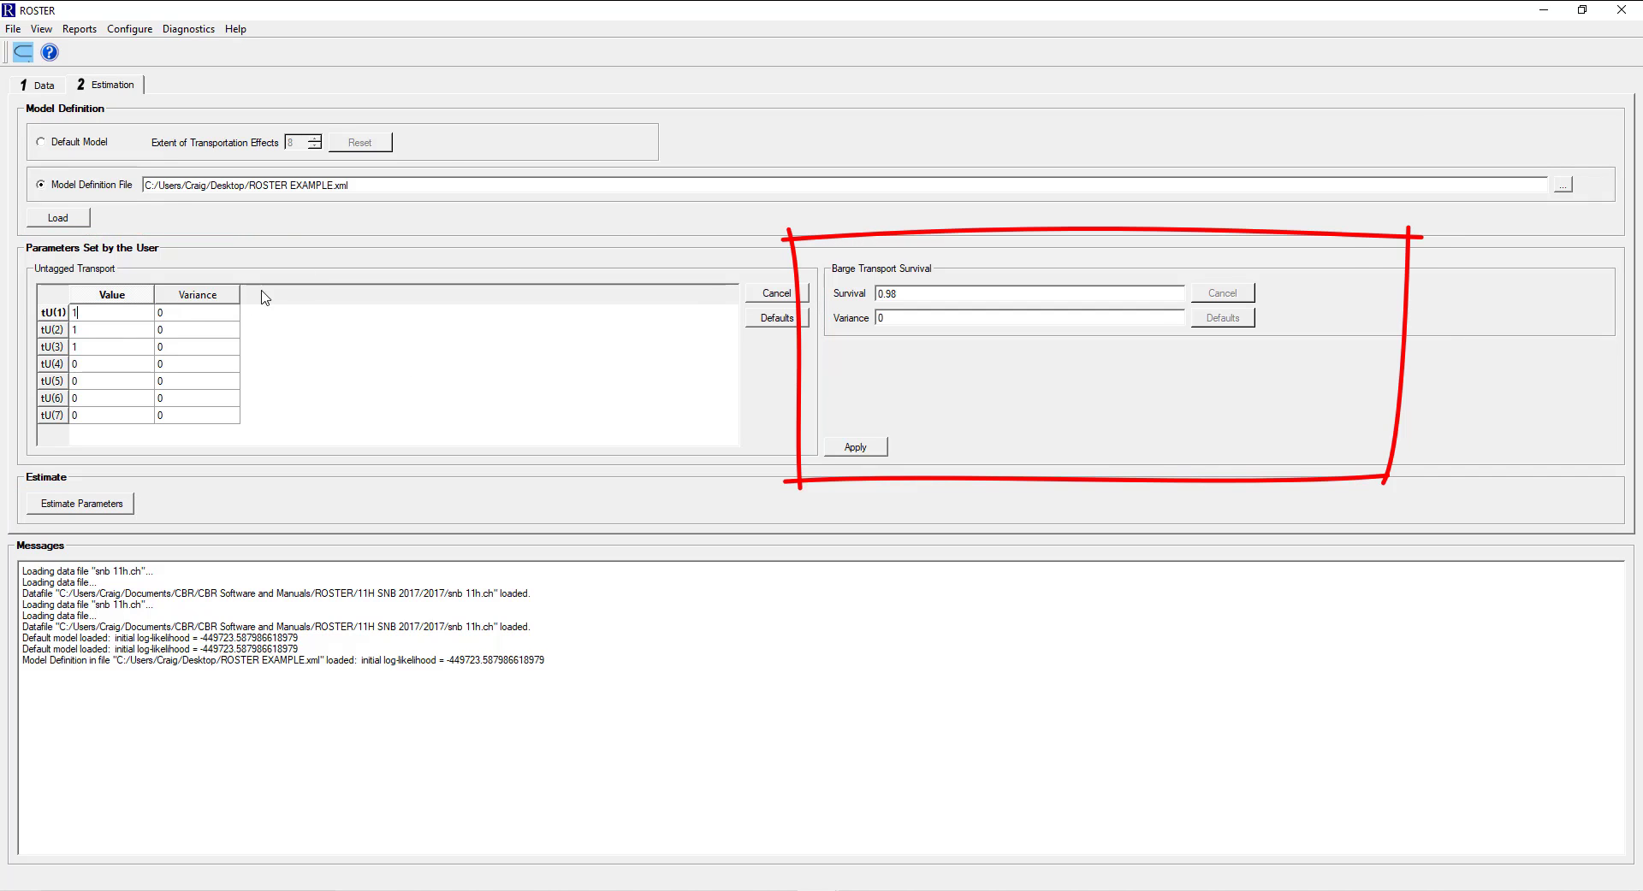
# Start editing the barge transport survival value
pyautogui.click(591, 404)
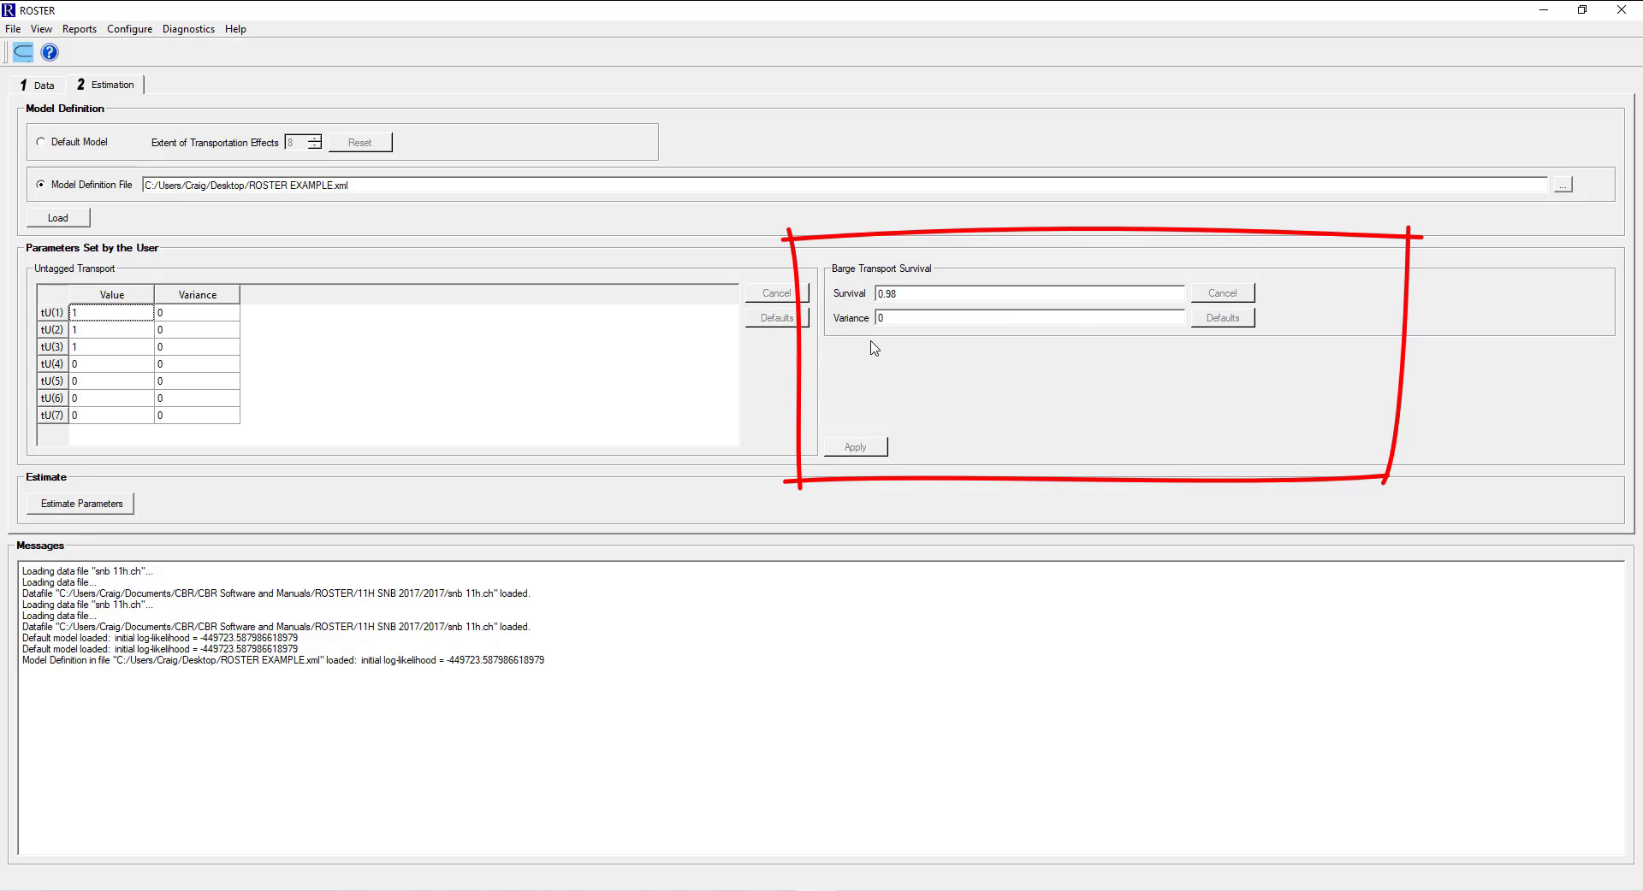
pyautogui.click(924, 290)
pyautogui.press('BackSpace')
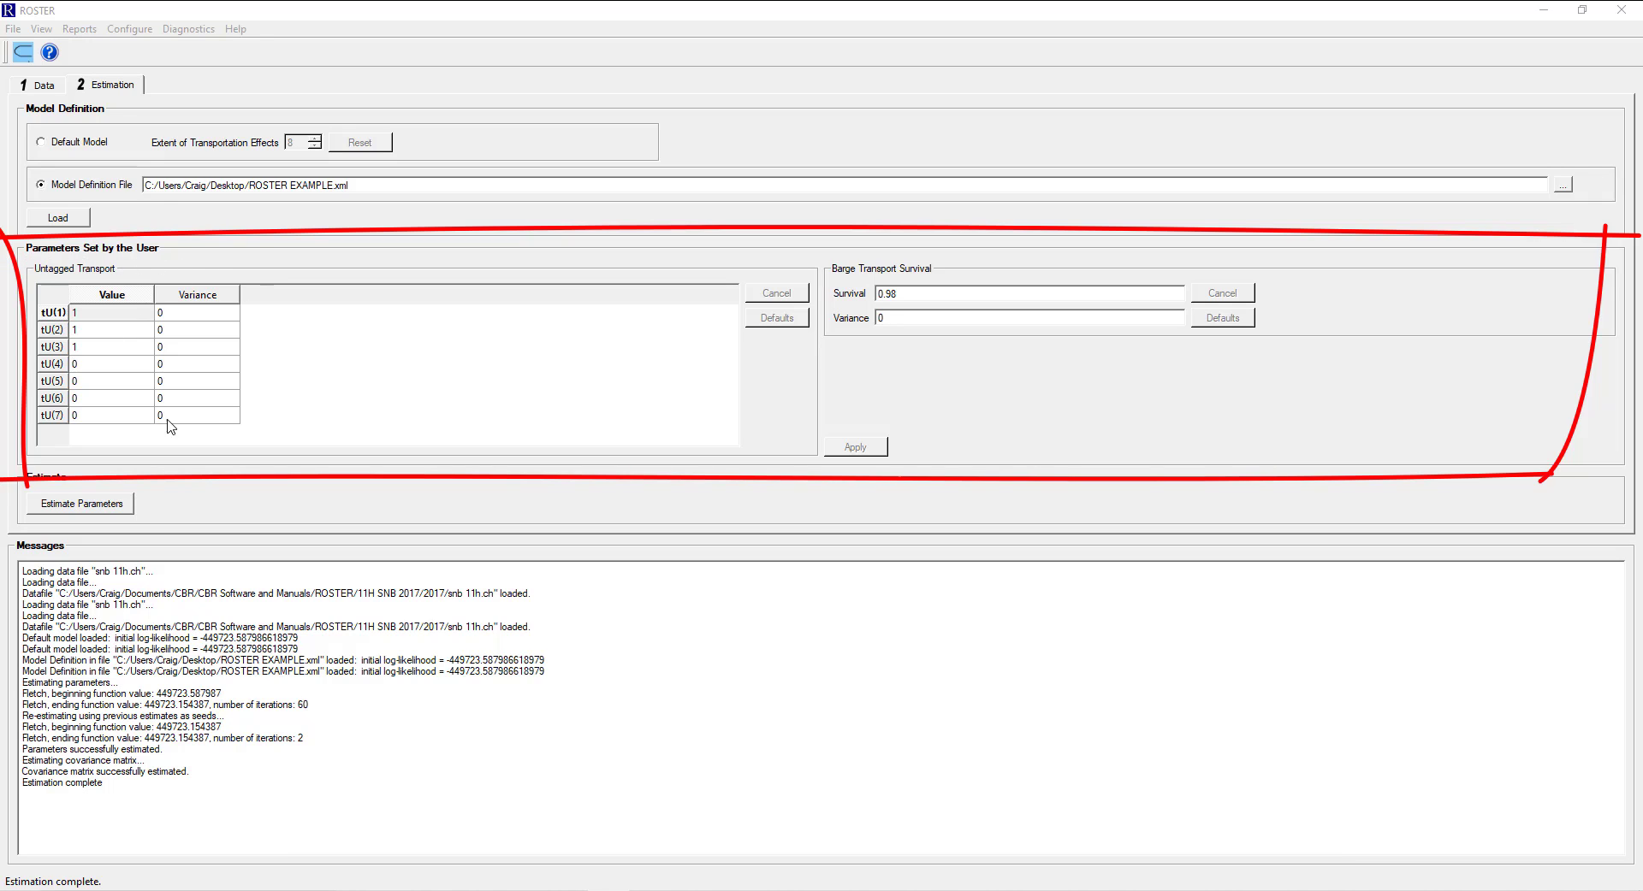
# Set the untagged transport value of tU(1) to 0.7 and cancel the change
pyautogui.click(112, 313)
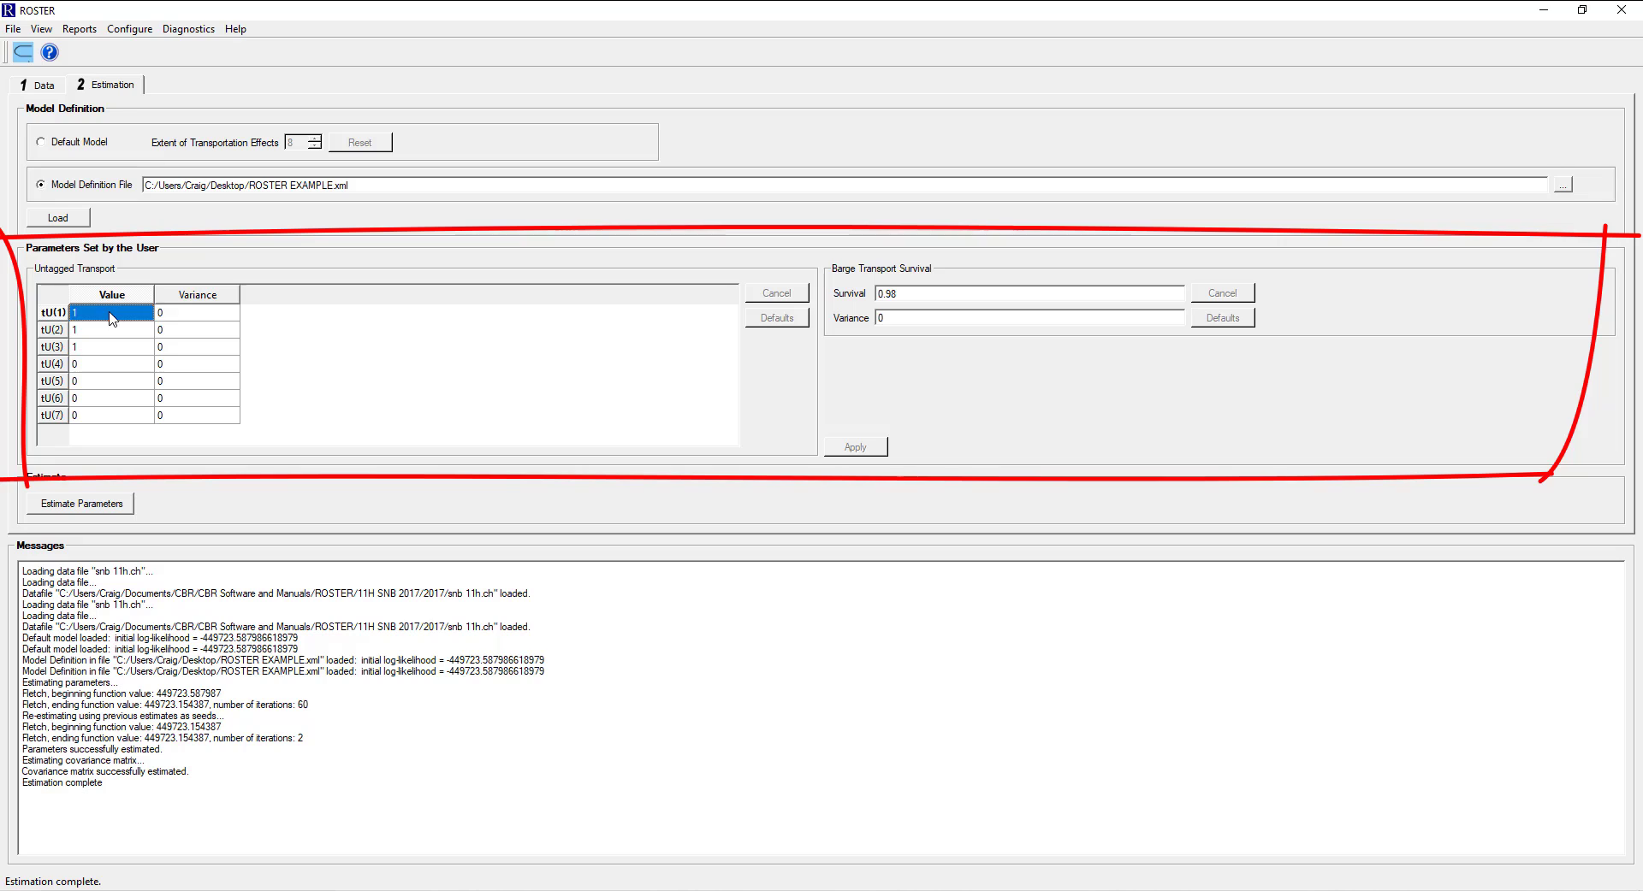
pyautogui.press('BackSpace')
pyautogui.click(223, 368)
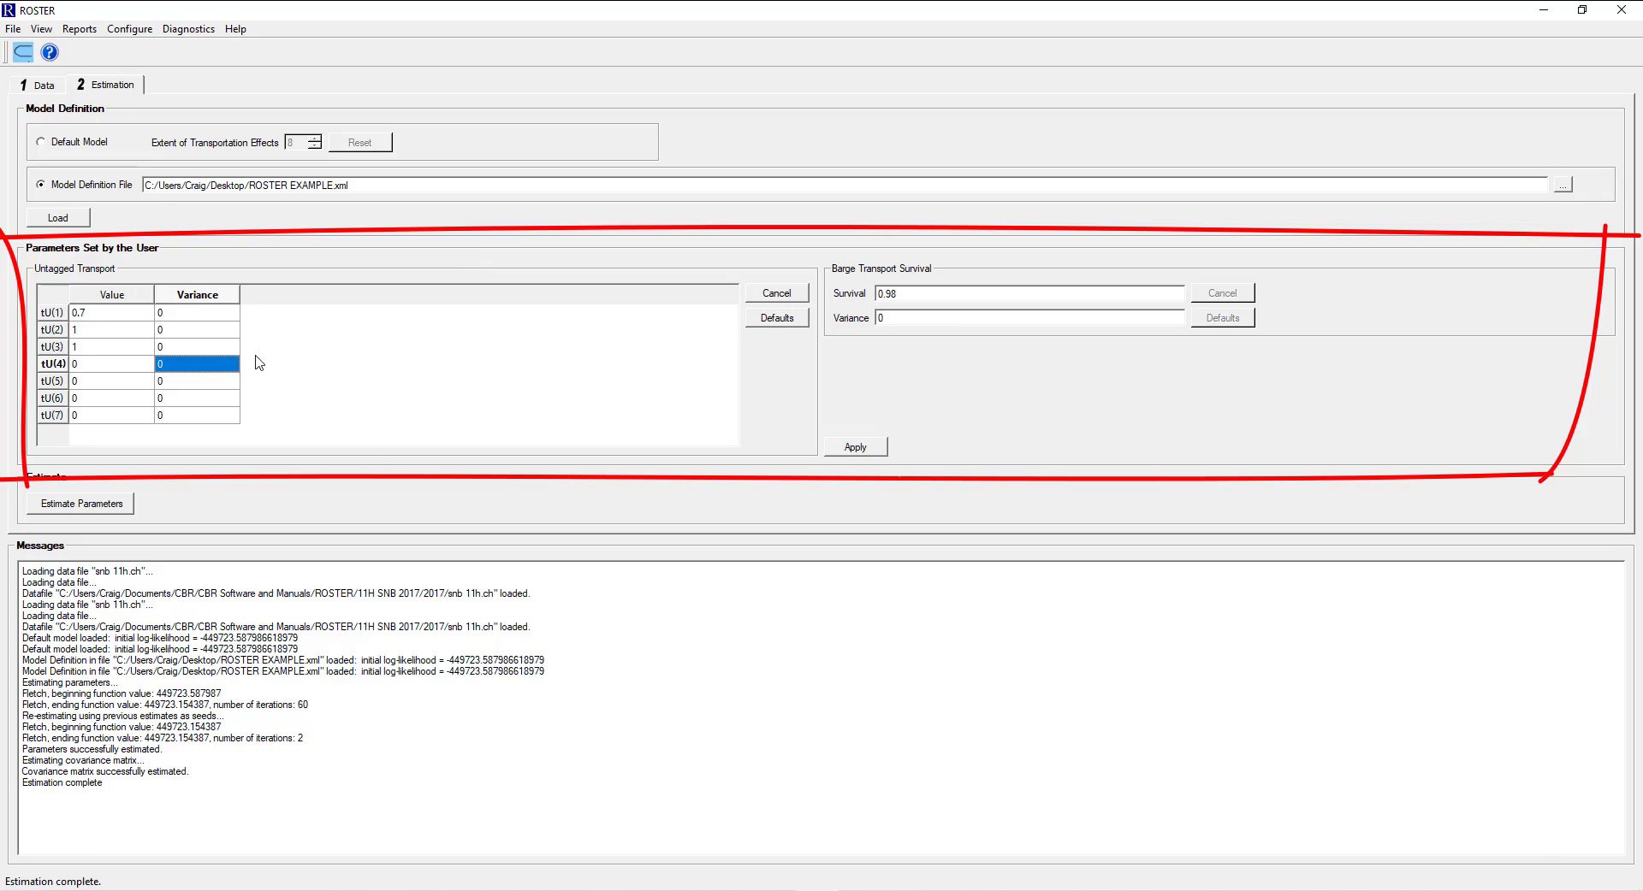
pyautogui.click(776, 294)
# Set the untagged transport value of tU(1) to 0.9 and reset the untagged transport values to their defaults
pyautogui.click(125, 315)
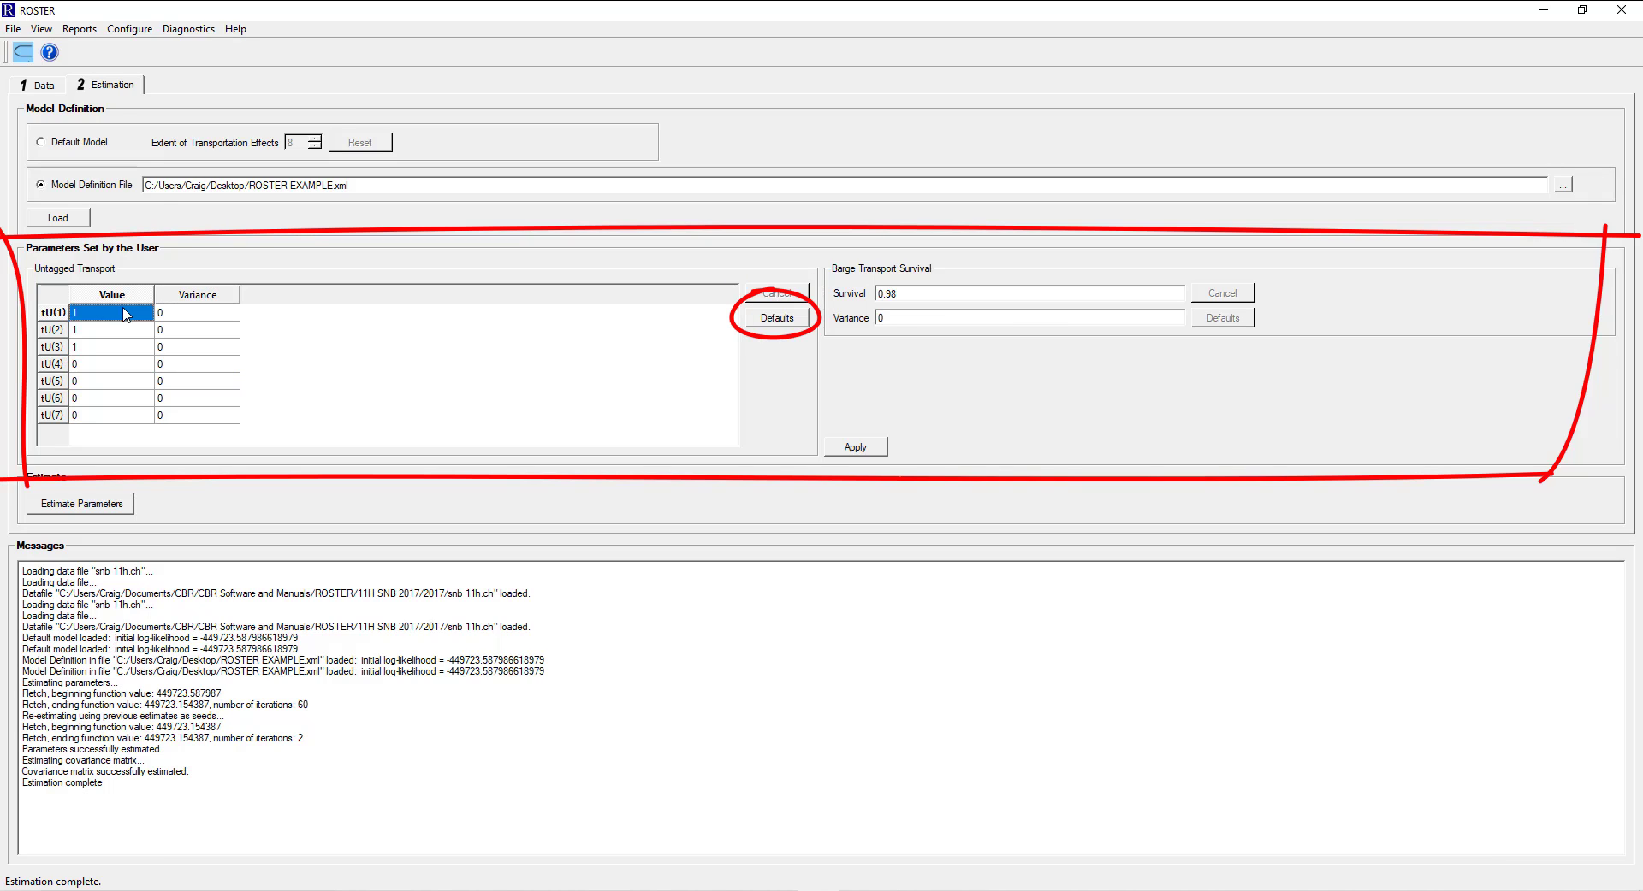
pyautogui.write('0.9')
pyautogui.click(499, 374)
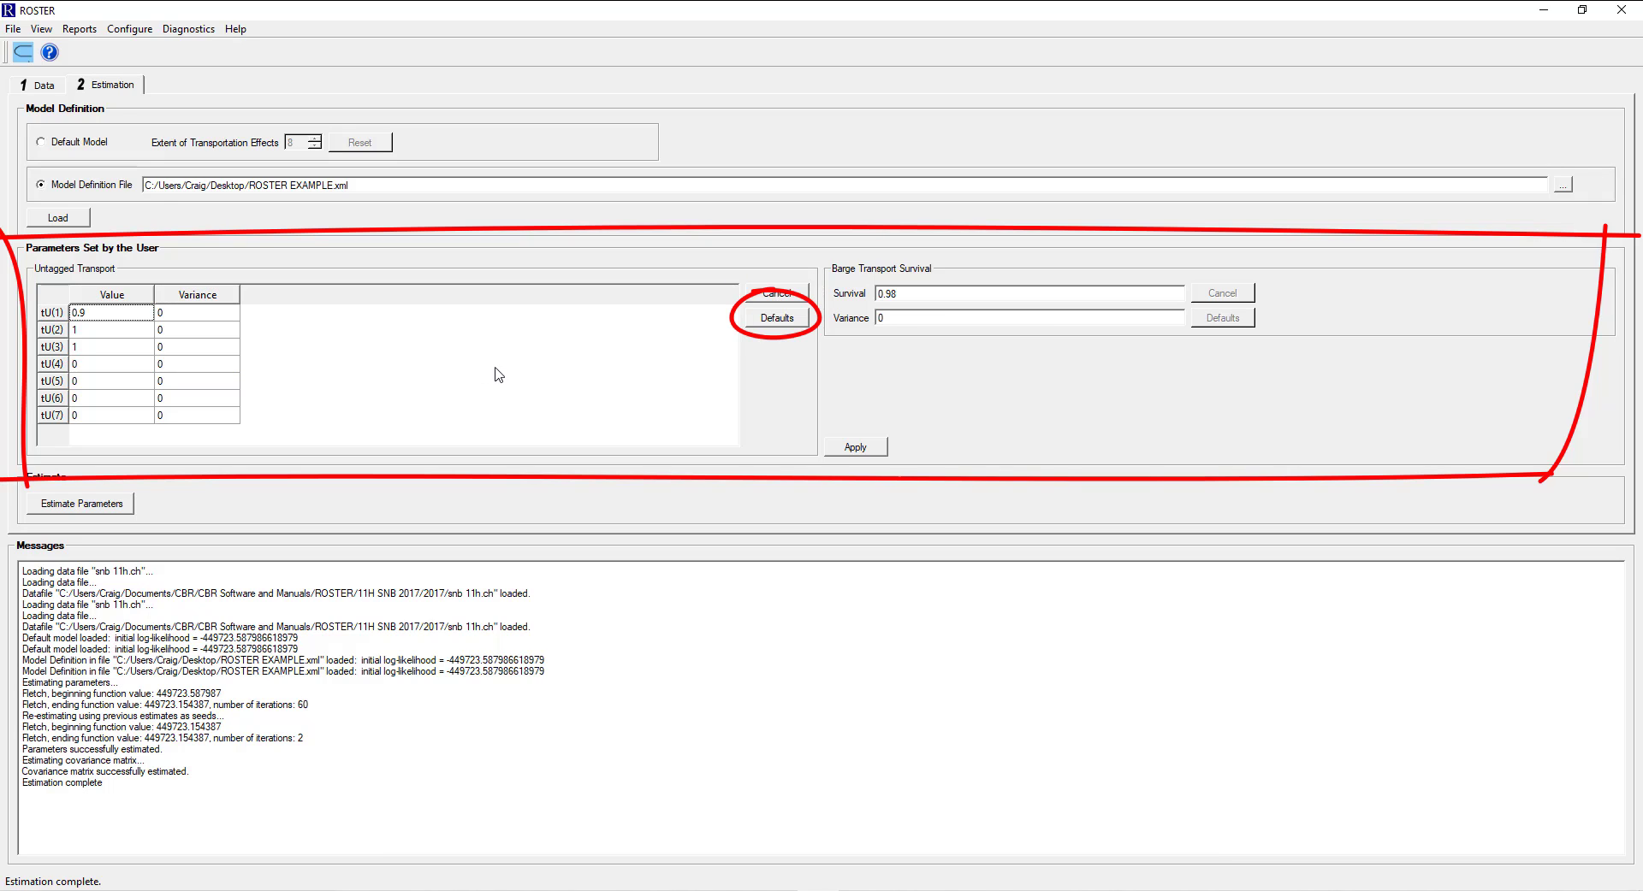
pyautogui.click(772, 319)
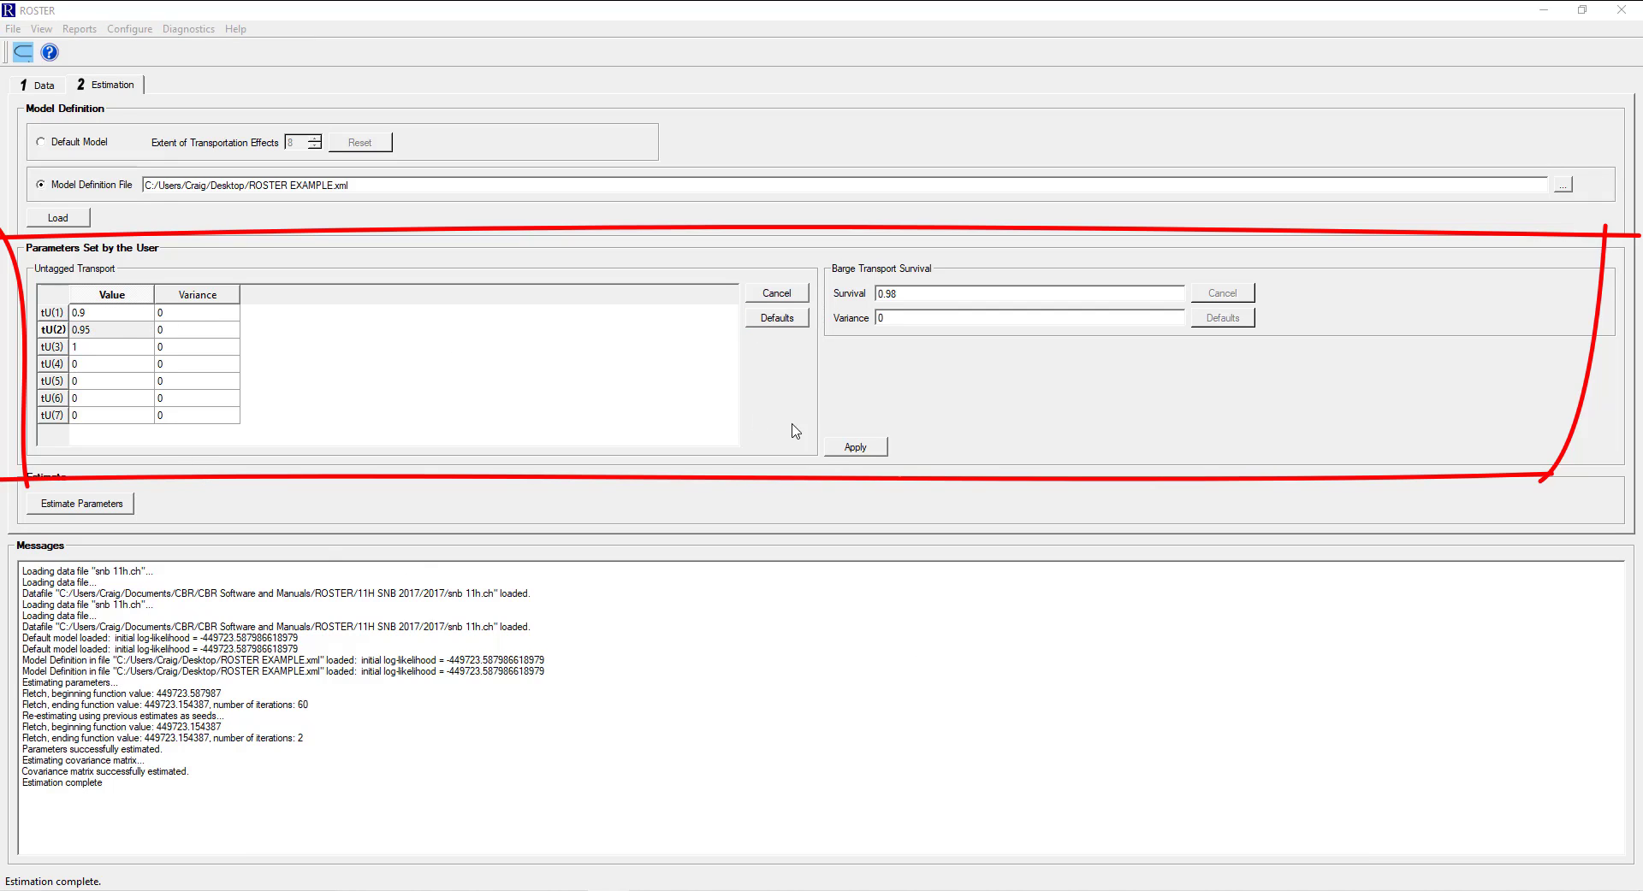
# Apply untagged transport values of 0.9 for tU(1) and 0.95 for tU(2)
pyautogui.click(859, 456)
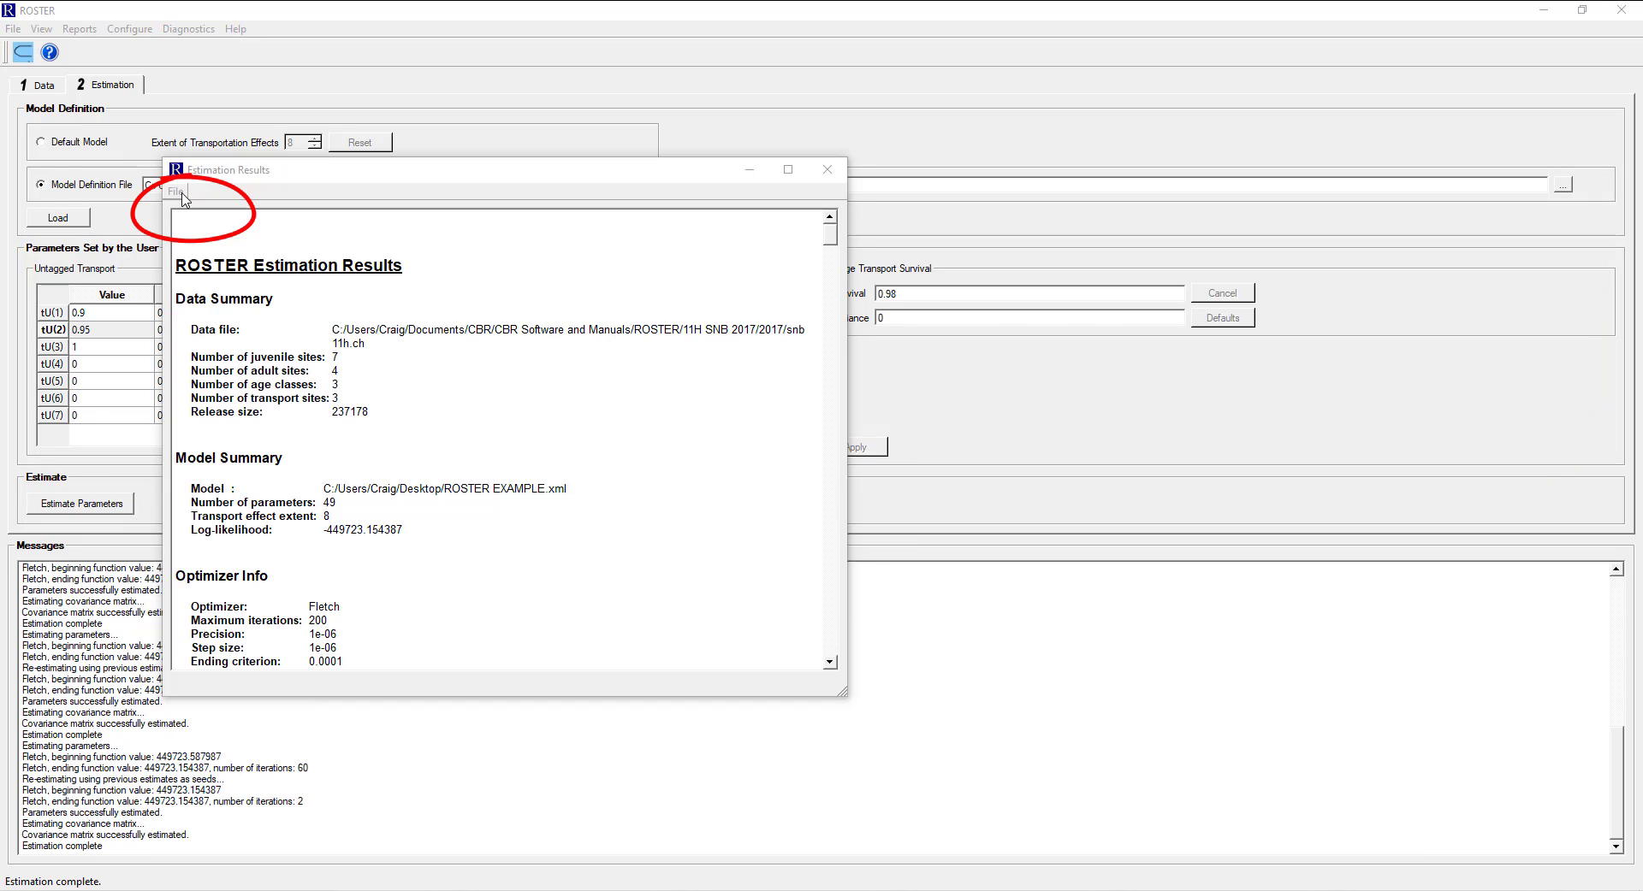
# Save the Estimation Results report as a PDF named ROSTER EXAMPLE
pyautogui.click(177, 193)
pyautogui.click(197, 213)
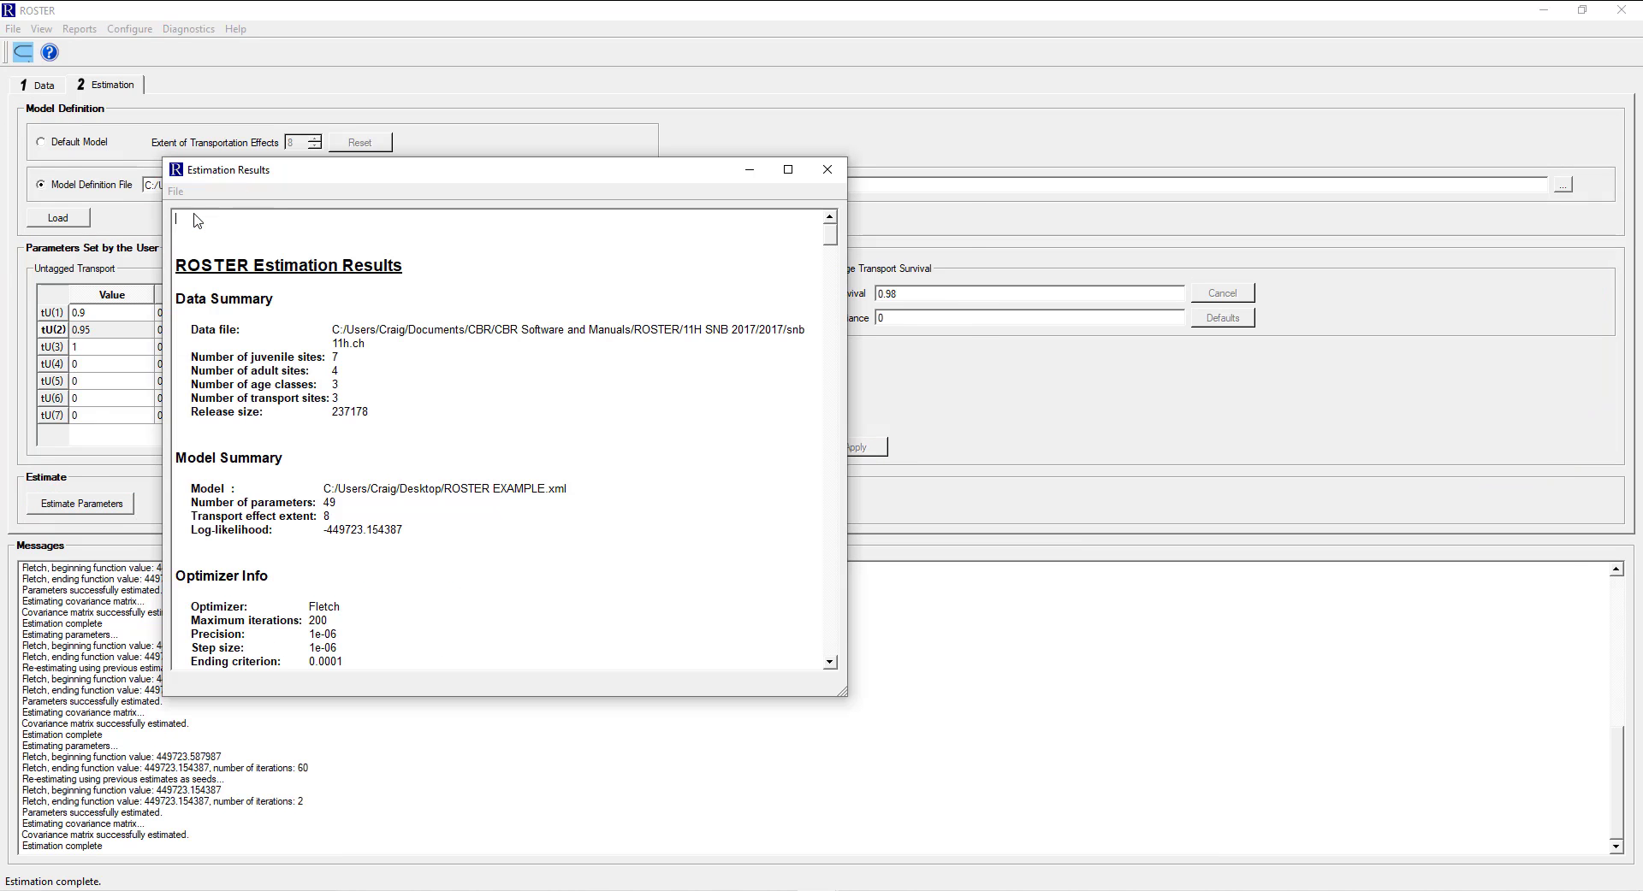
pyautogui.moveTo(646, 210); pyautogui.dragTo(989, 403)
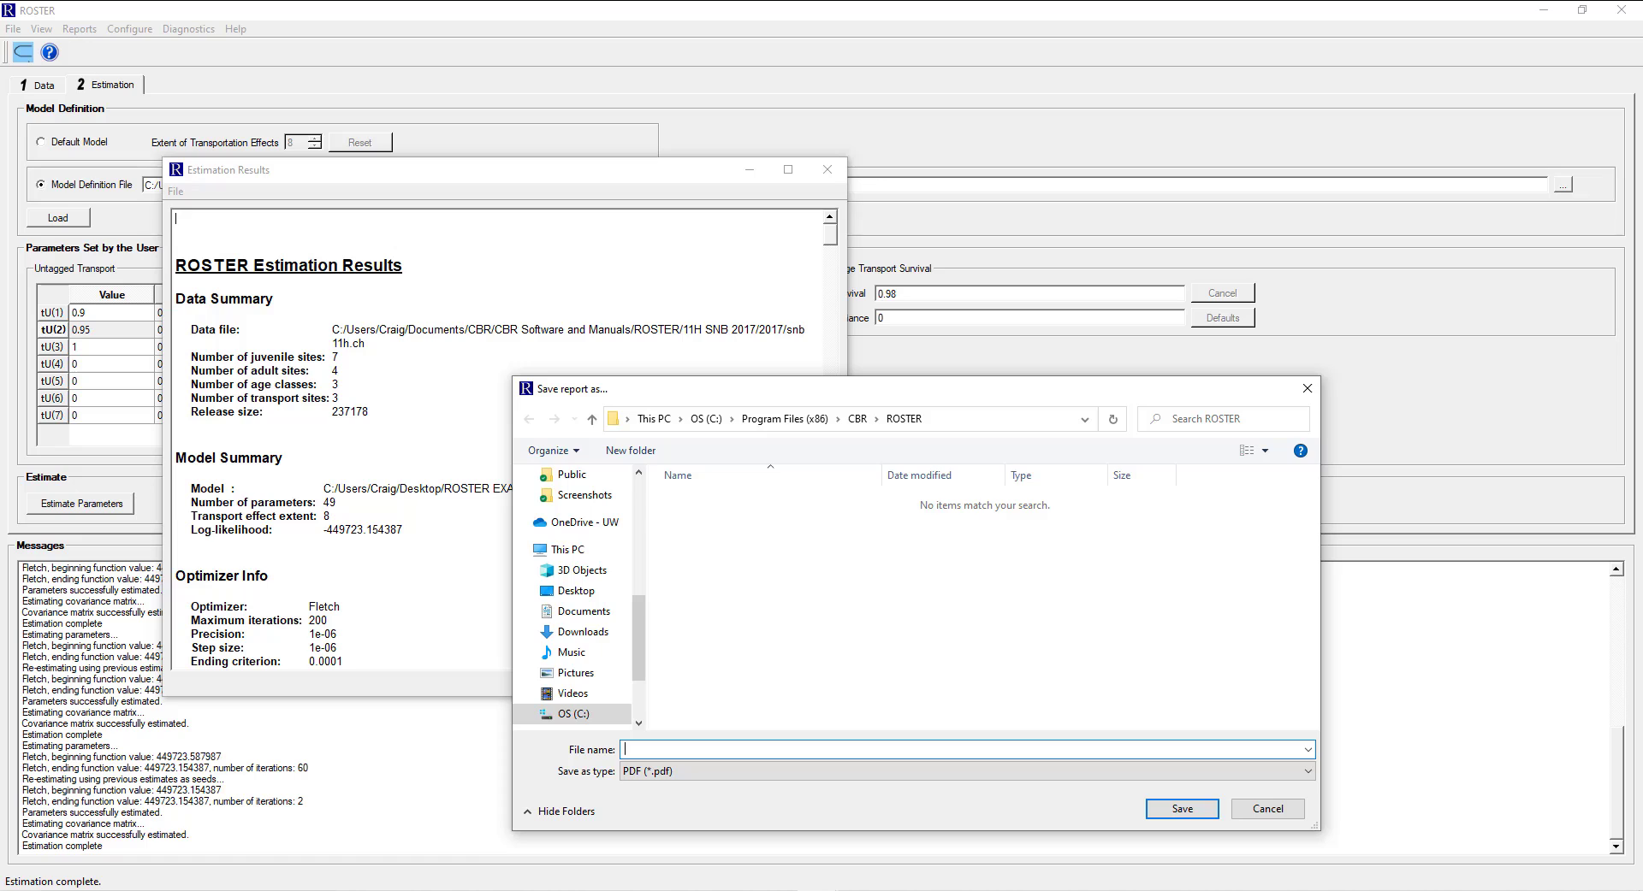
pyautogui.write('ROSTER EXAMPLE')
pyautogui.press('Return')
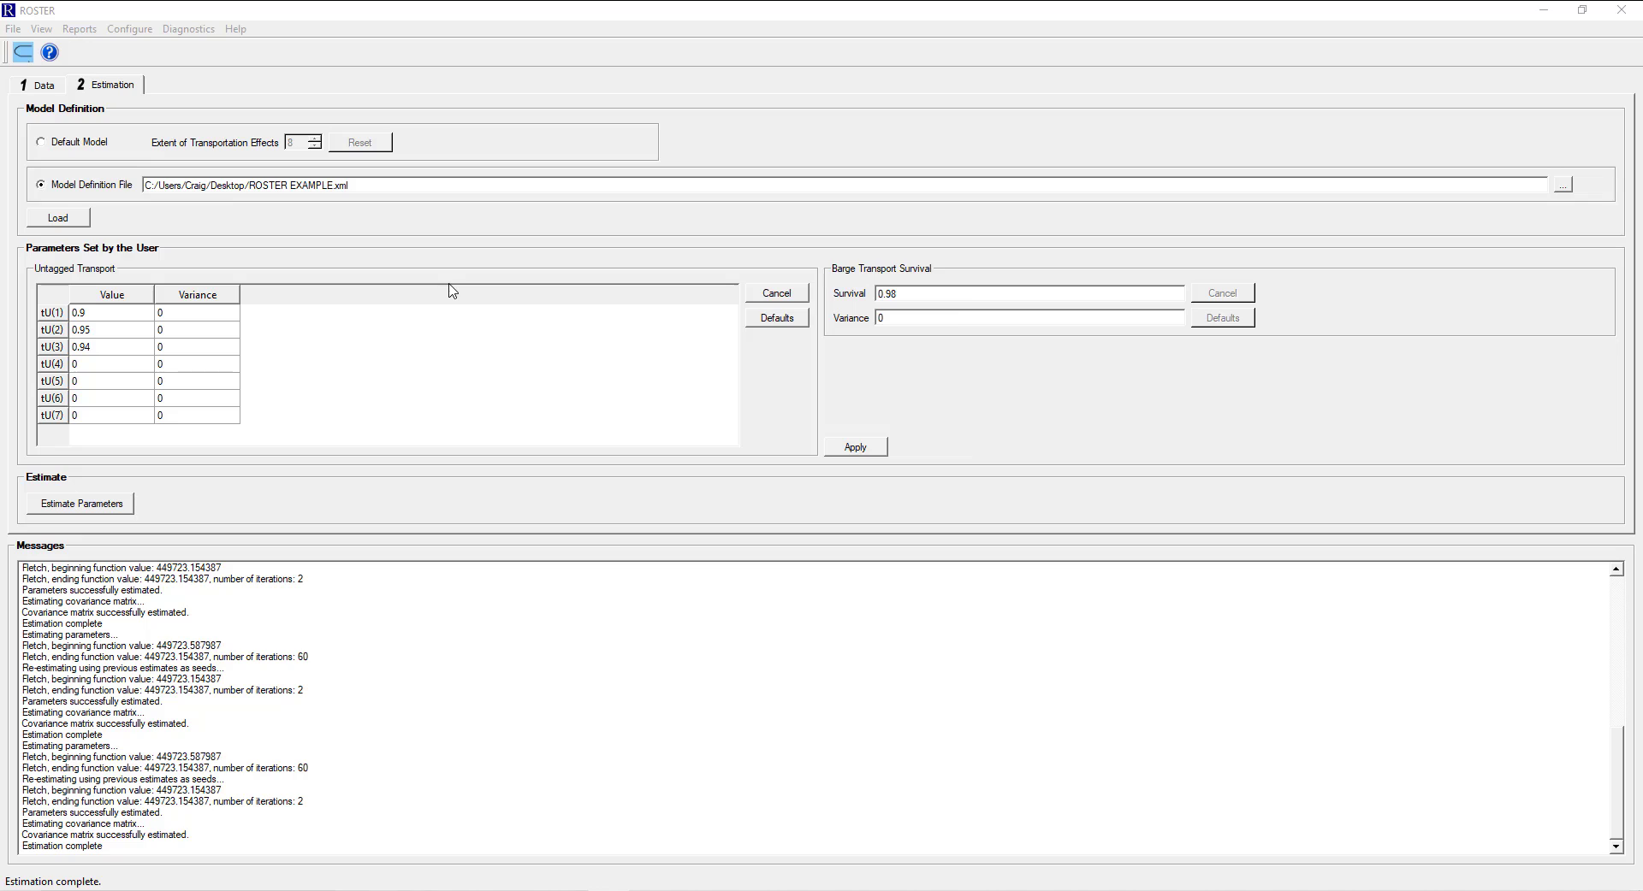
# Apply untagged transport values of 0.9, 0.95 and 0.94 for tU(1) to tU(3) and start saving the model definition
pyautogui.click(119, 366)
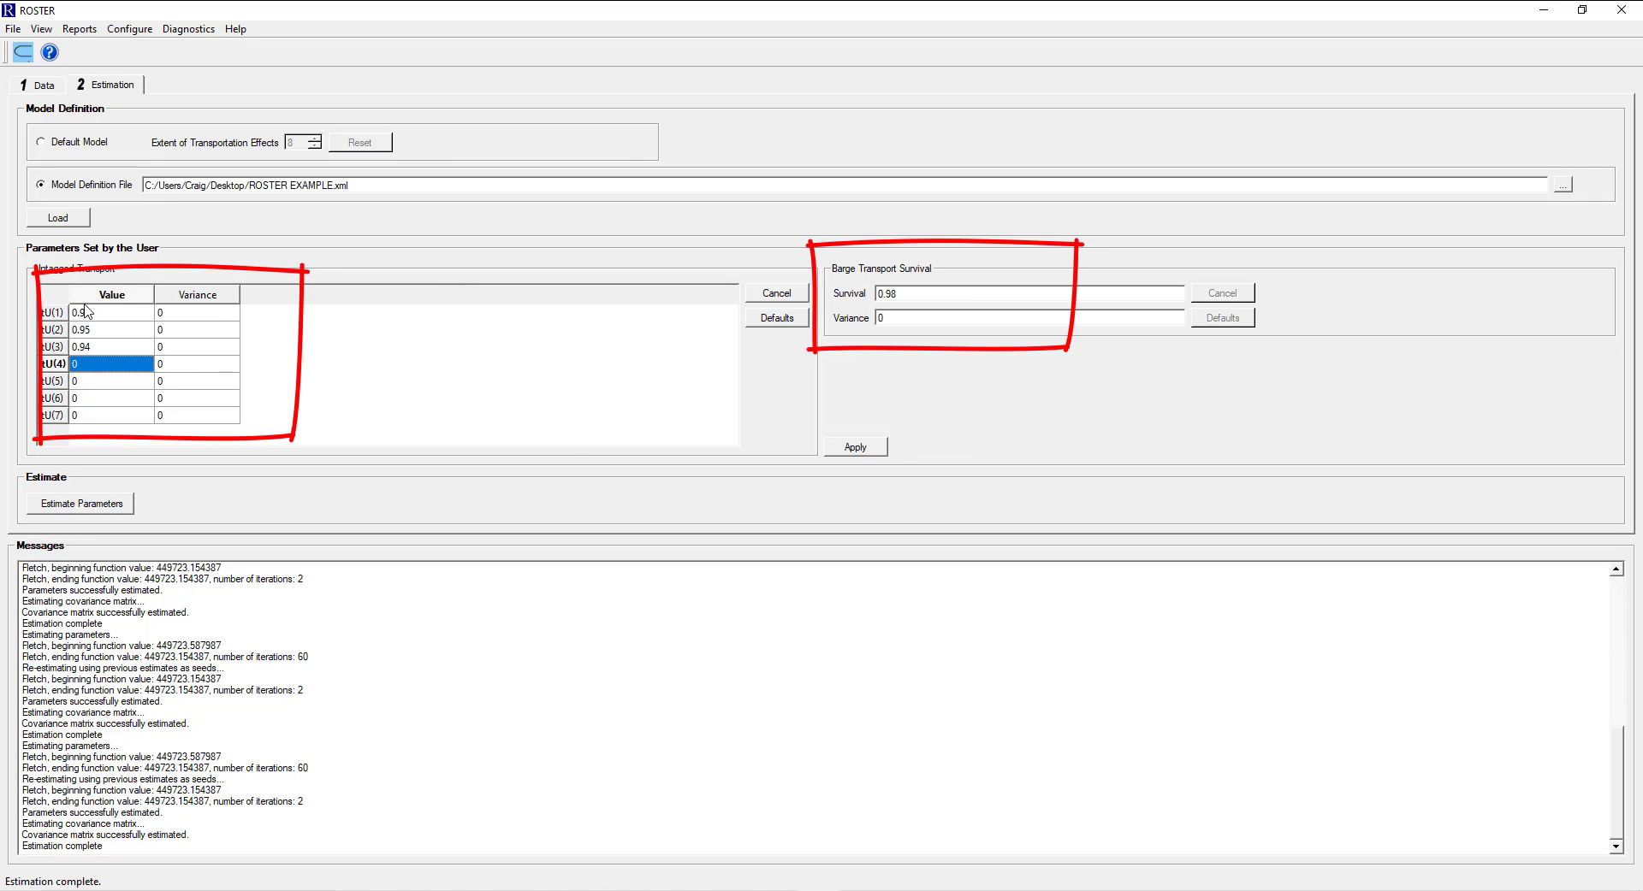
pyautogui.click(862, 451)
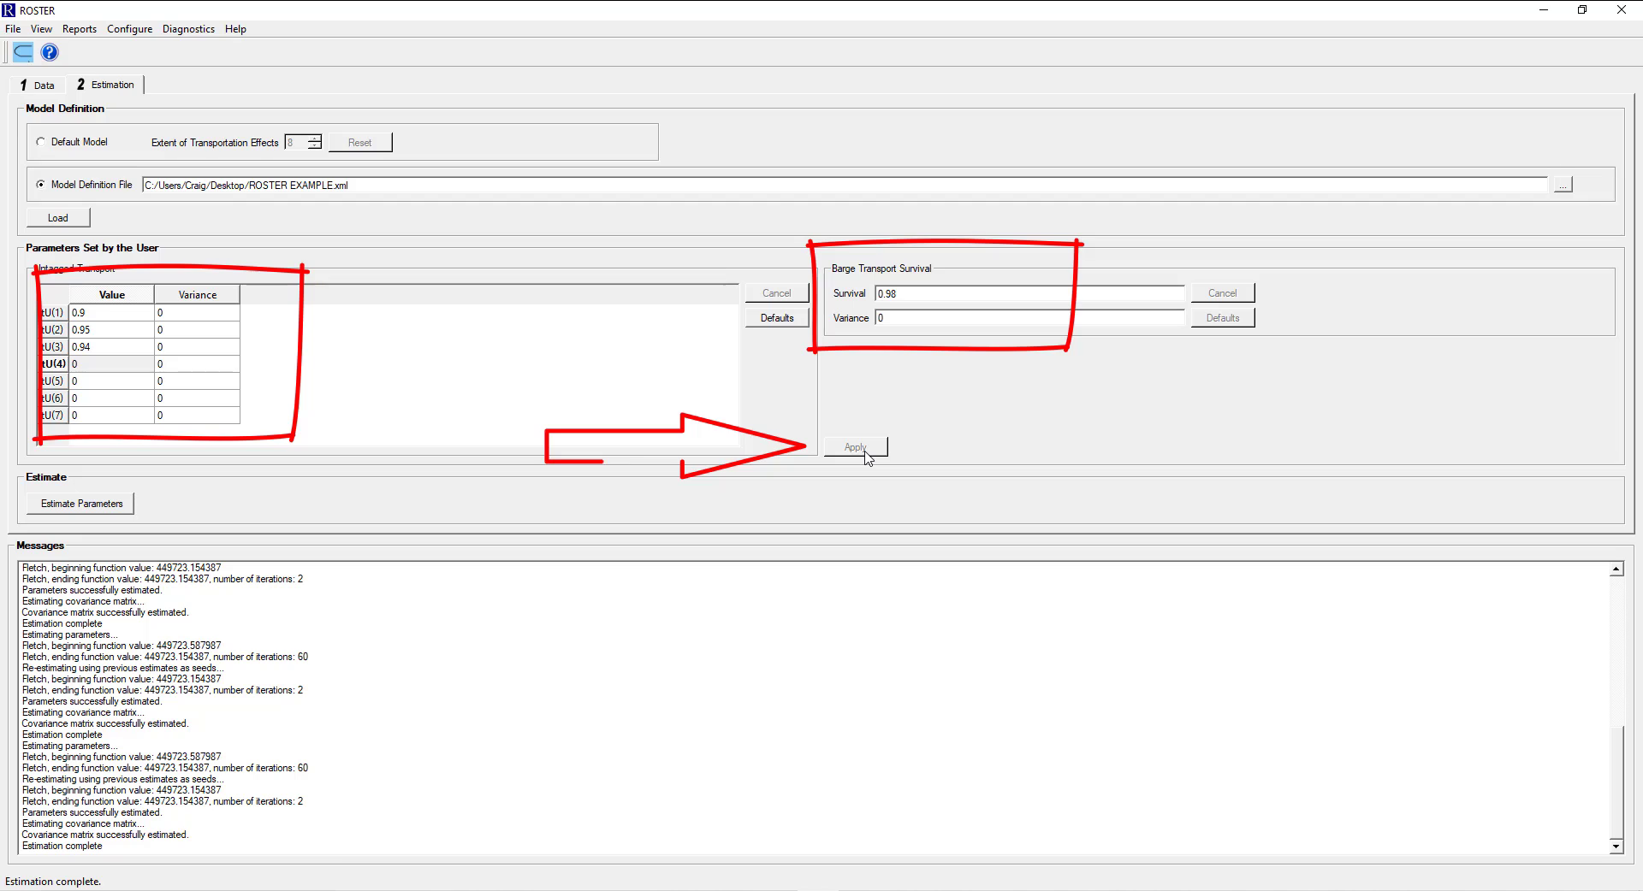
pyautogui.click(13, 28)
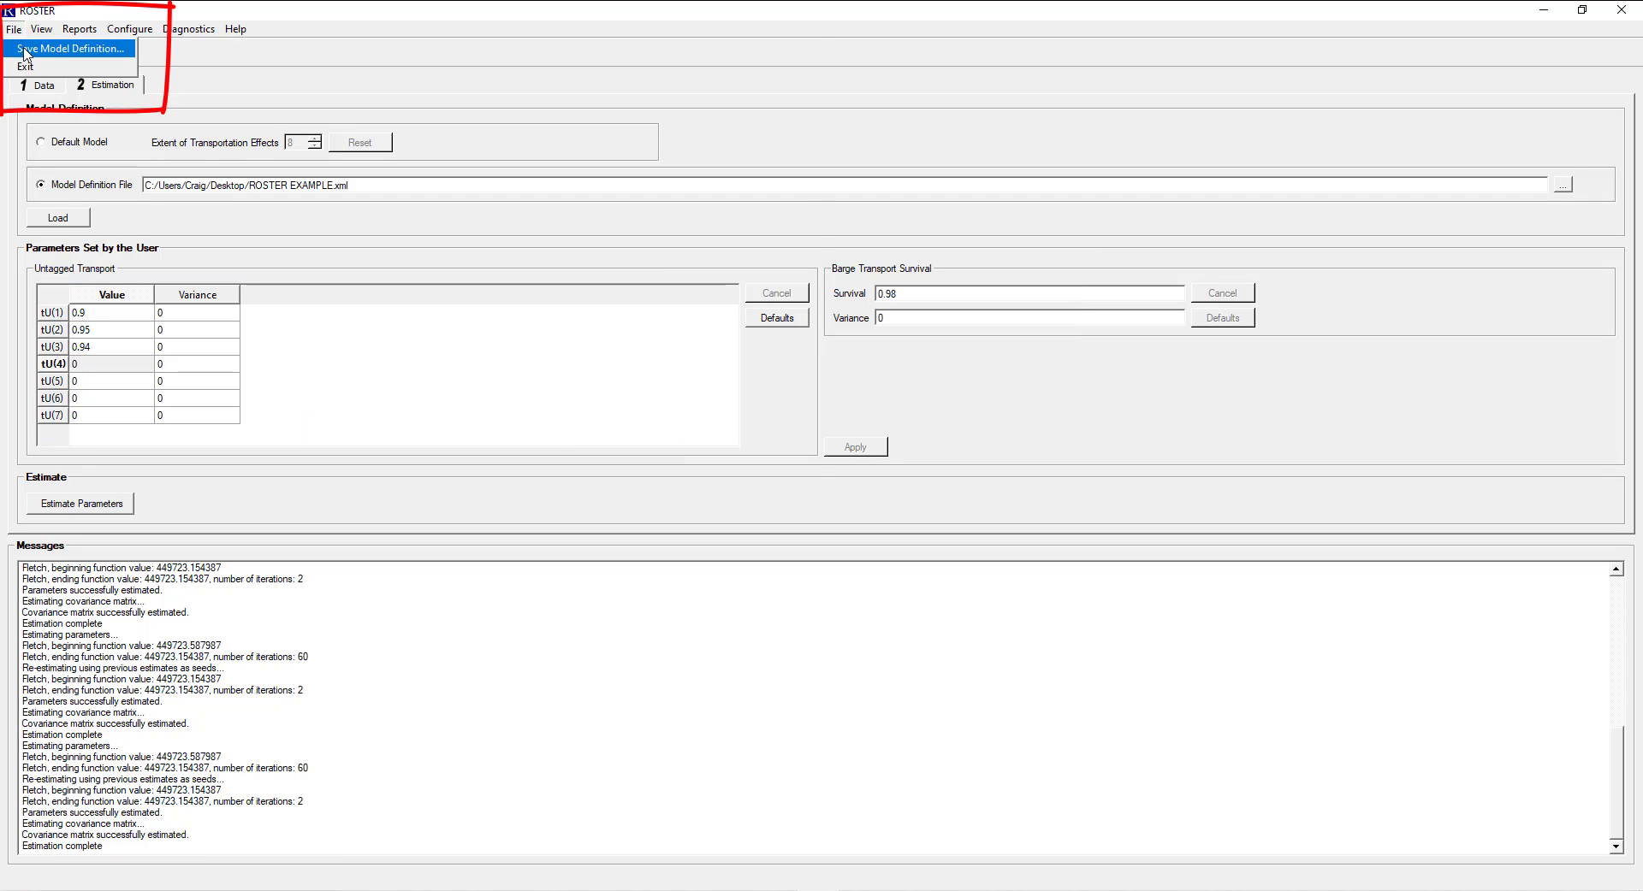
pyautogui.click(25, 49)
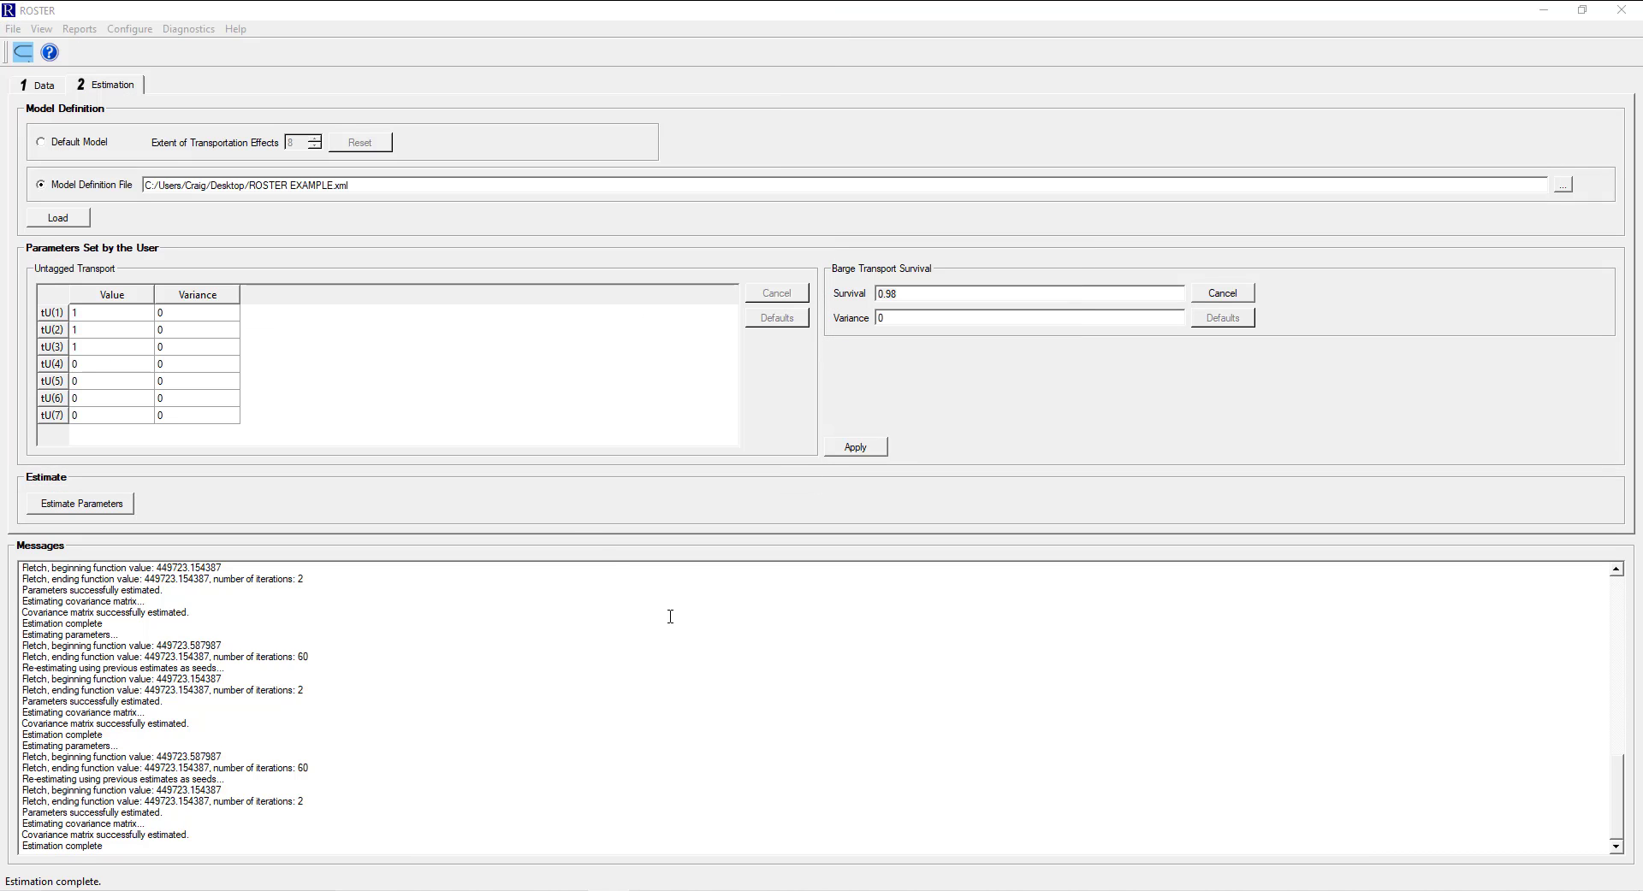
# Estimate the model parameters, saving the changes to the user-set parameters, and close the Estimation Results report
pyautogui.click(83, 505)
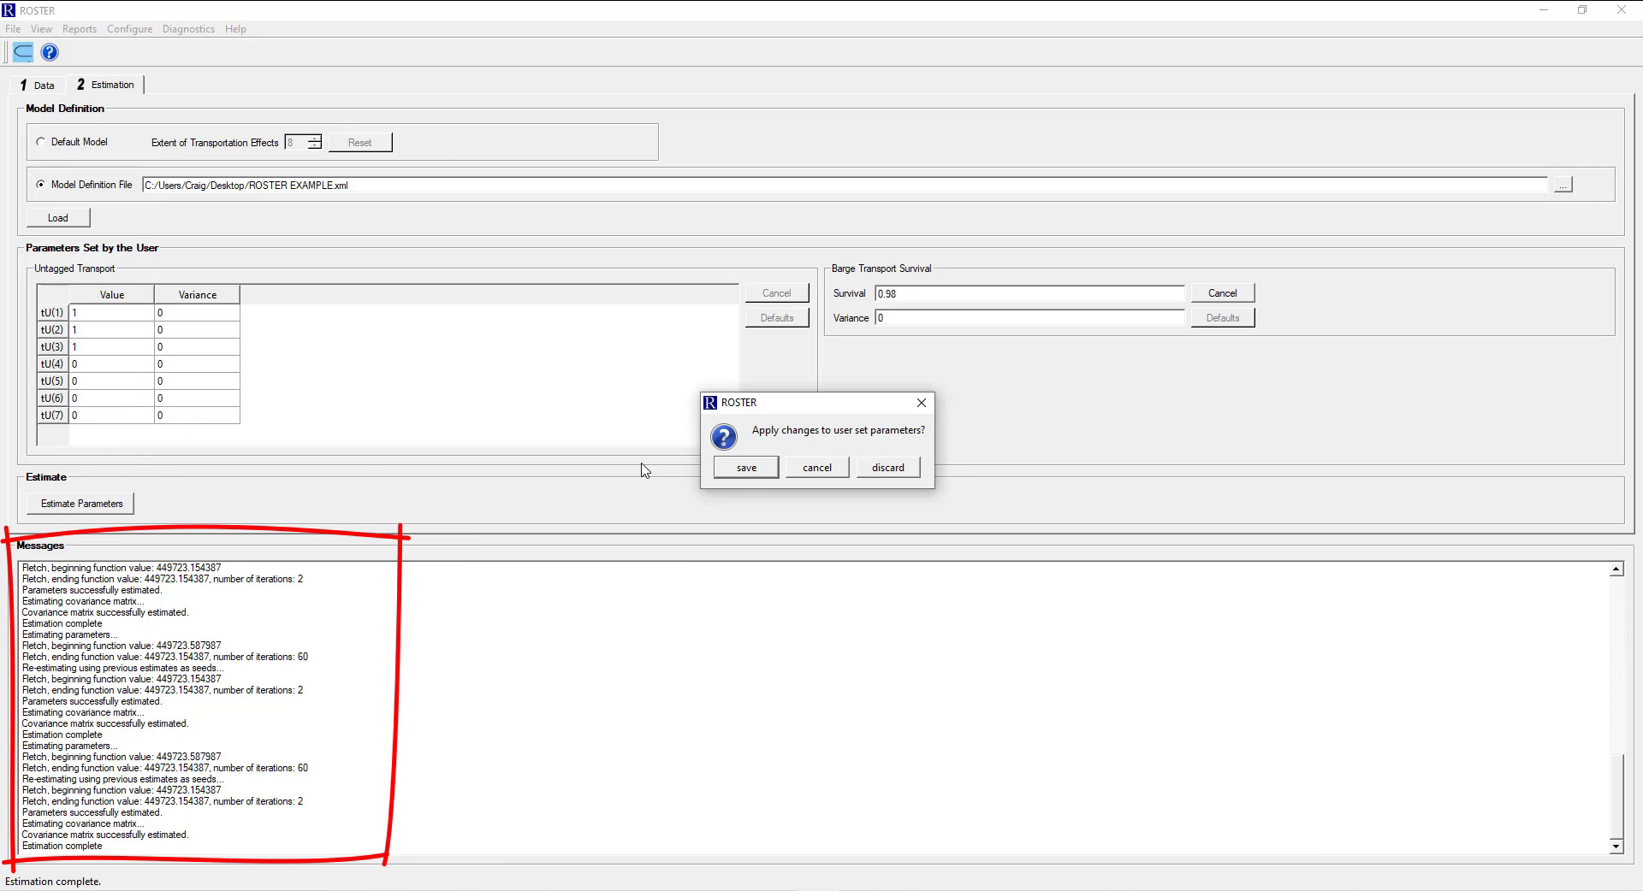
pyautogui.click(767, 473)
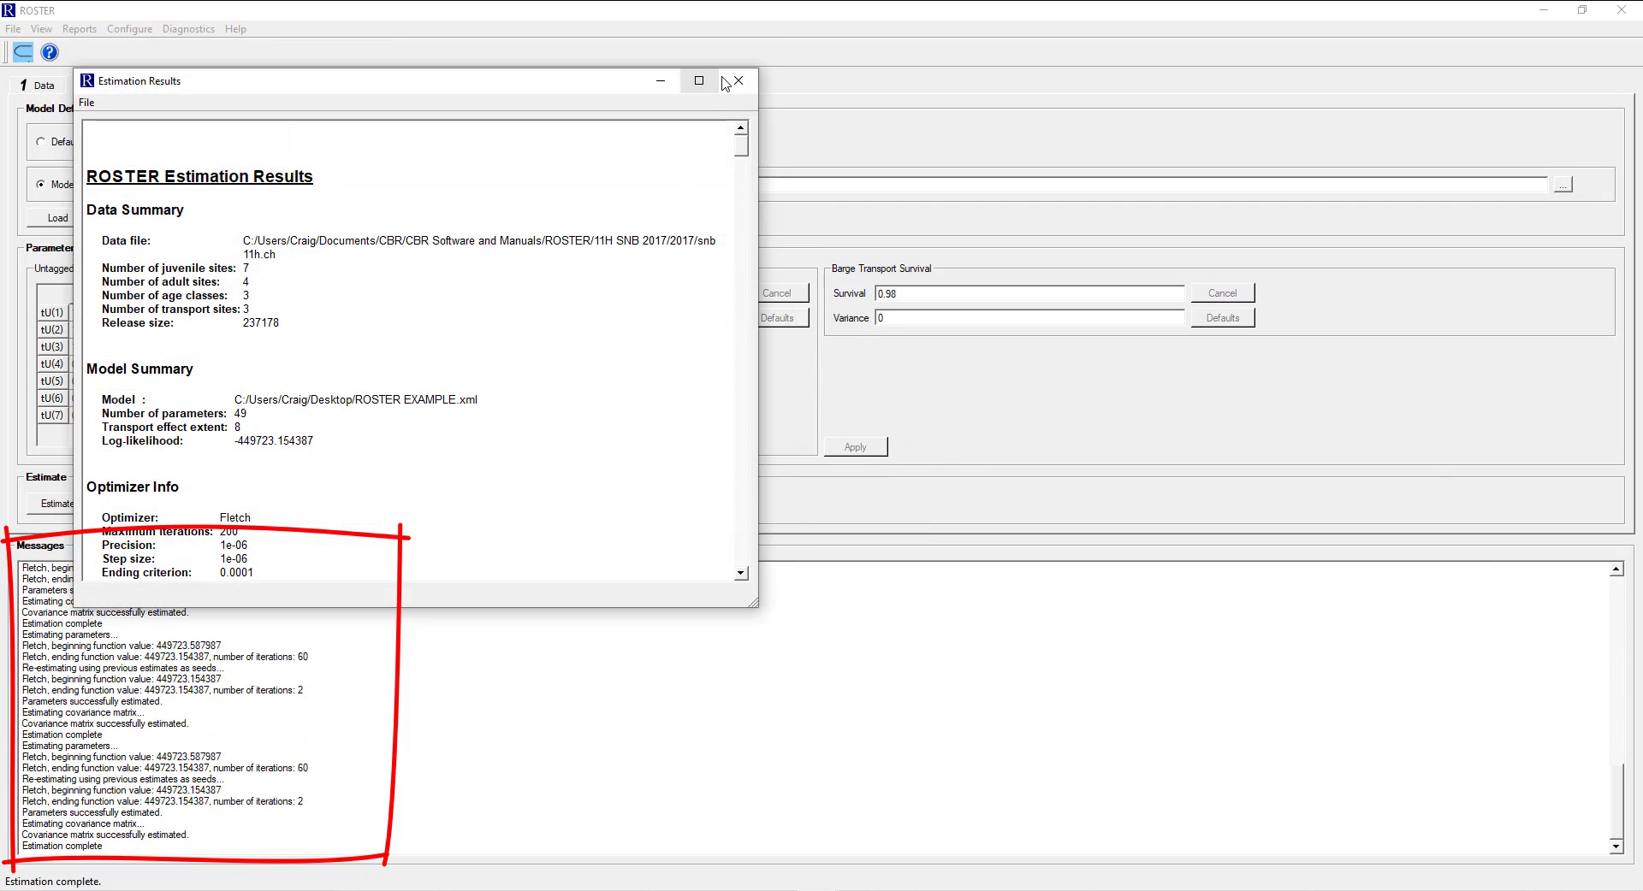
pyautogui.click(738, 80)
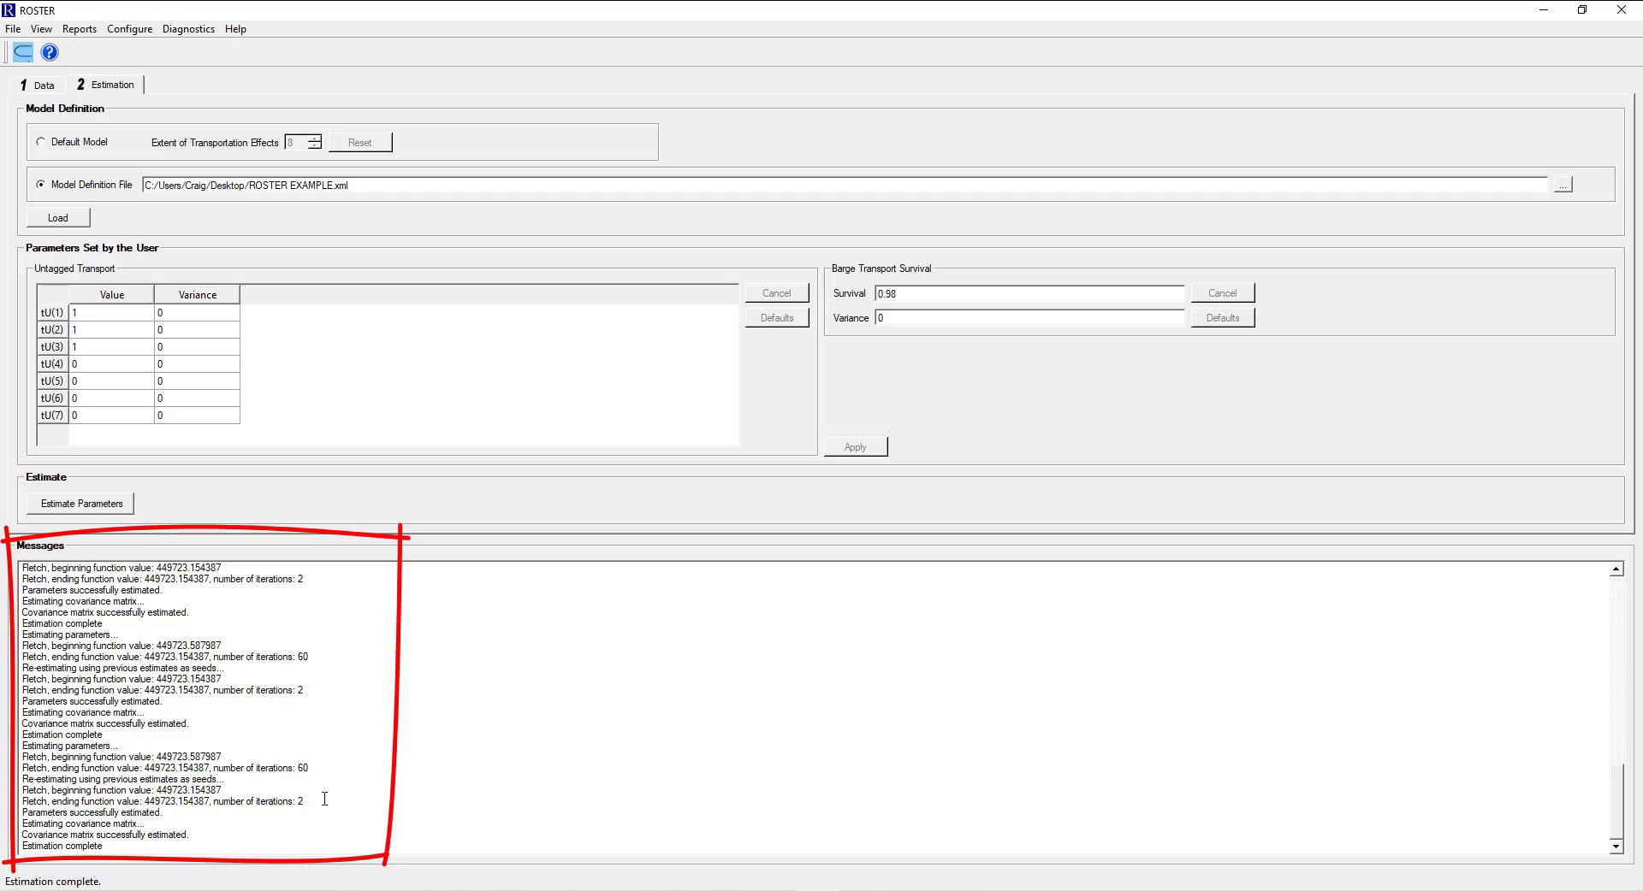
# Review the messages on the final optimizer iterations and the covariance matrix estimation
pyautogui.moveTo(324, 799); pyautogui.dragTo(21, 801)
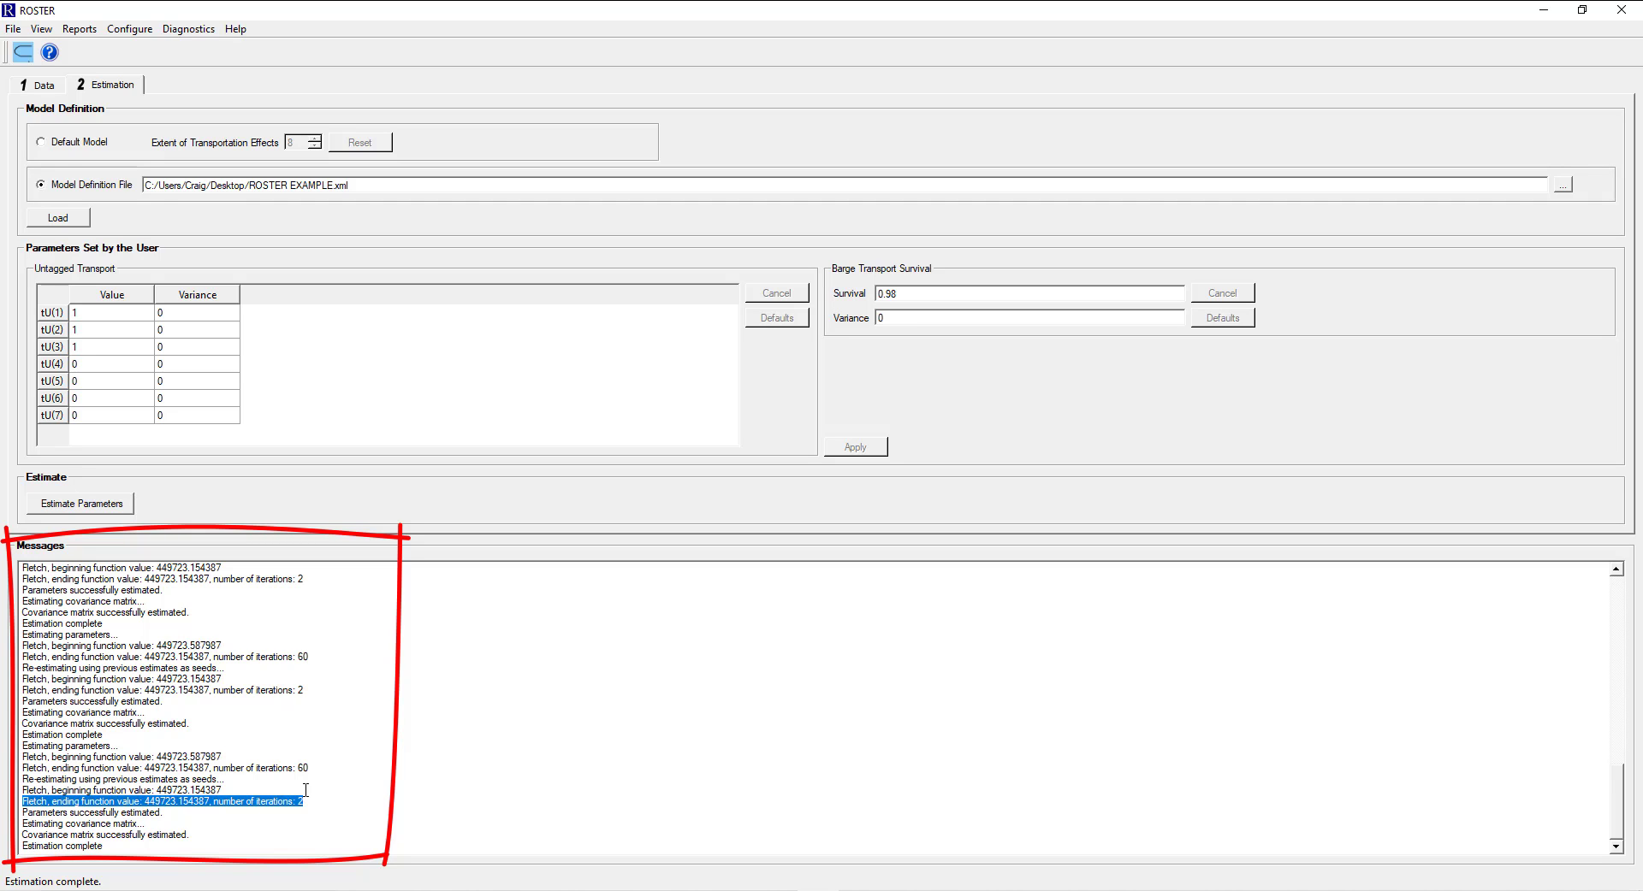
pyautogui.click(479, 788)
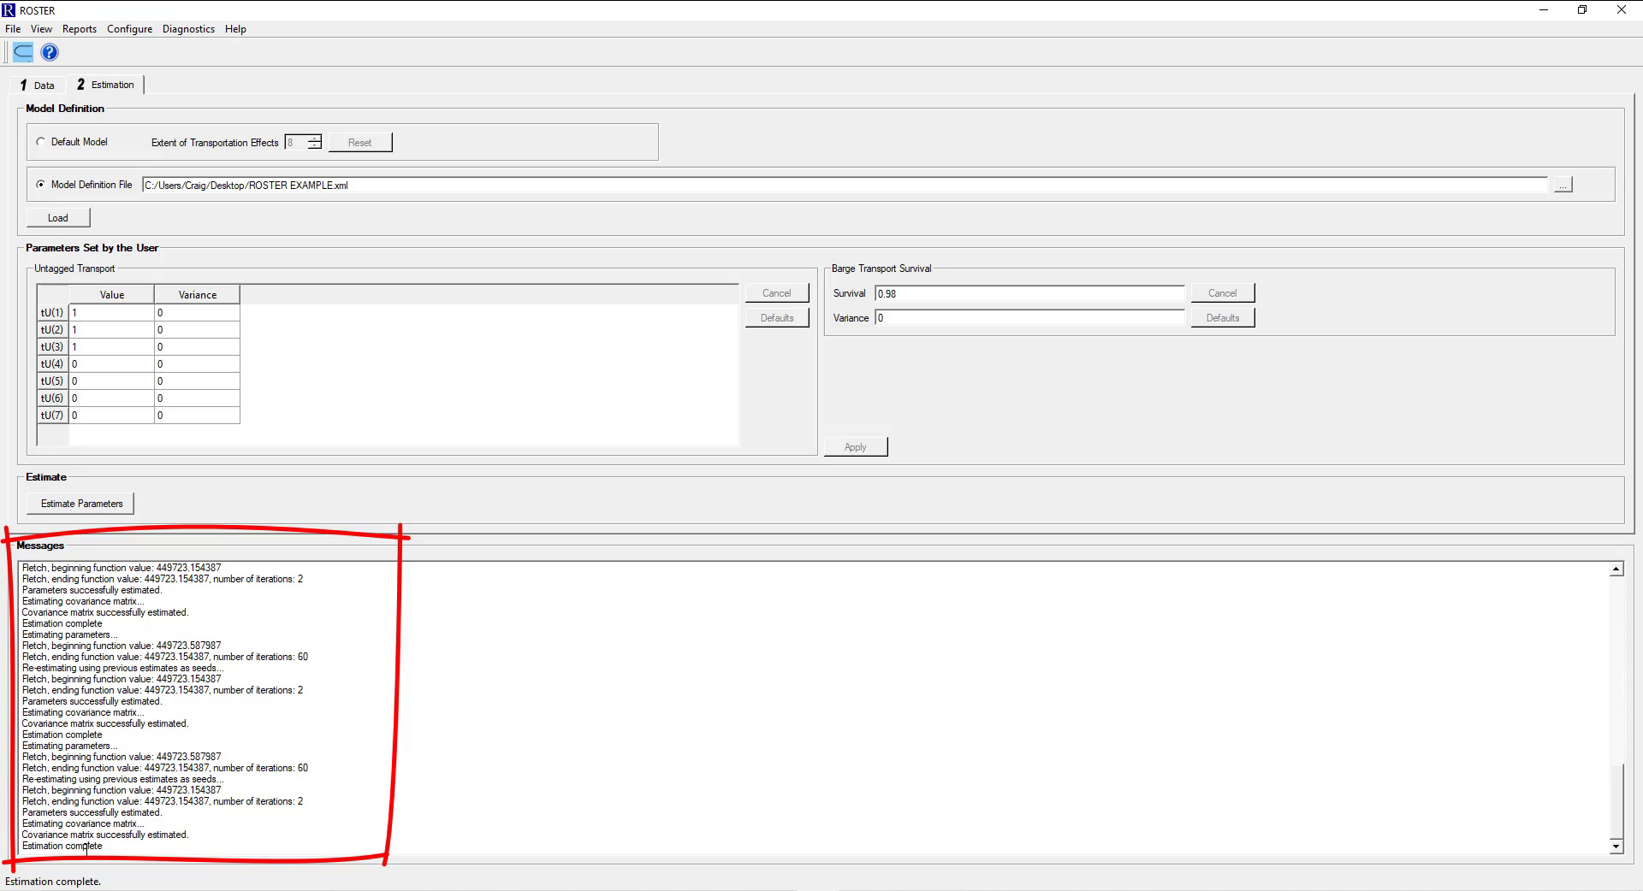
pyautogui.moveTo(150, 849); pyautogui.dragTo(3, 823)
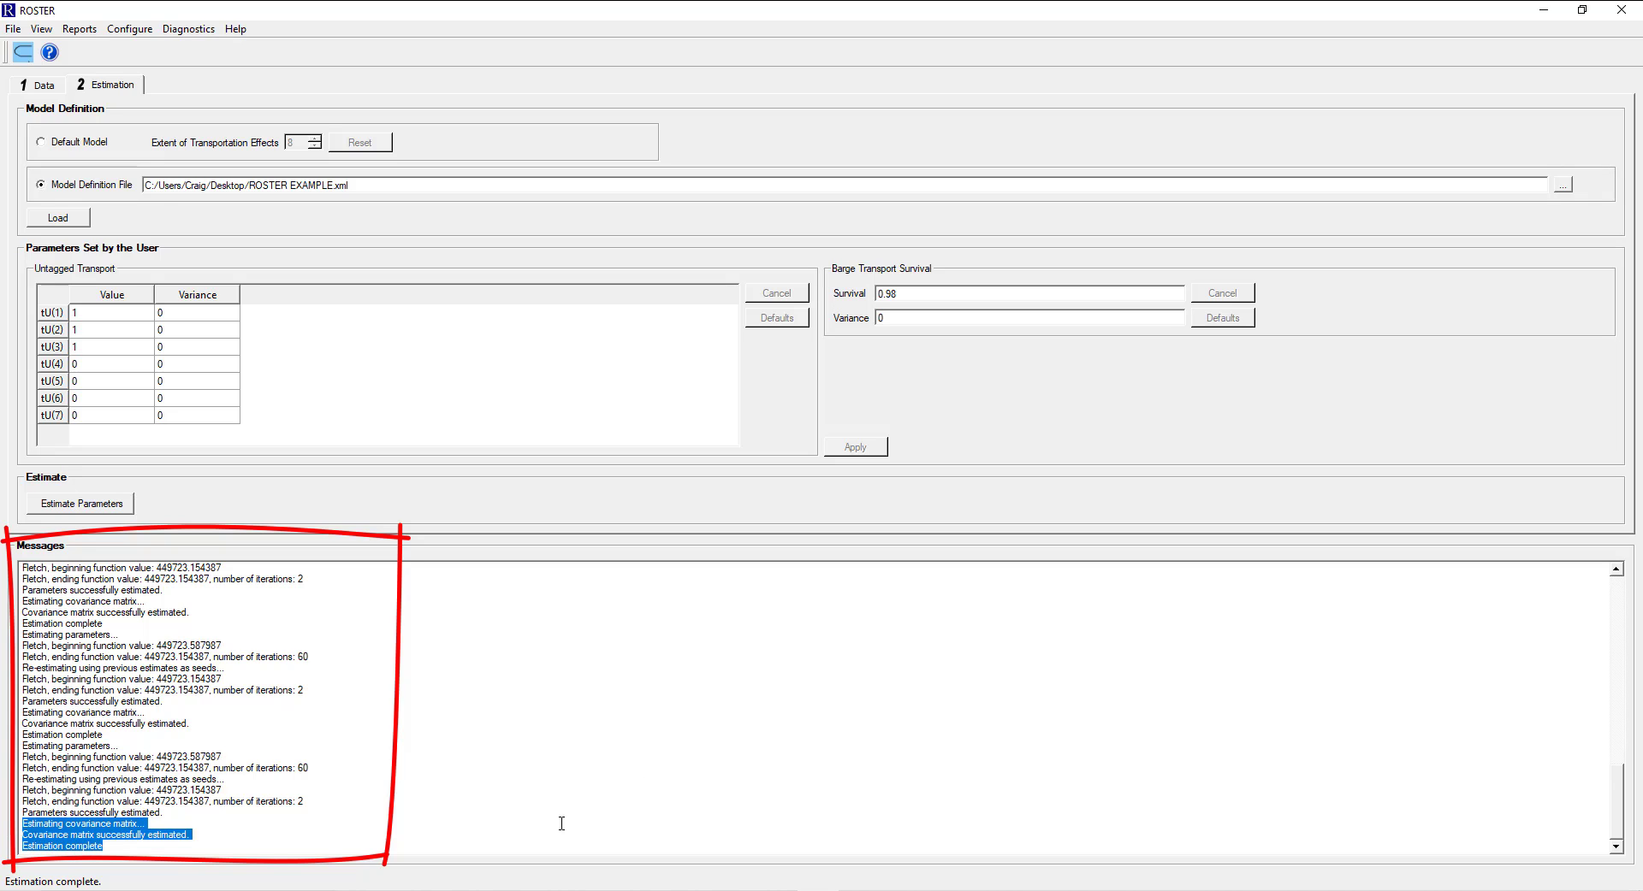
pyautogui.click(326, 836)
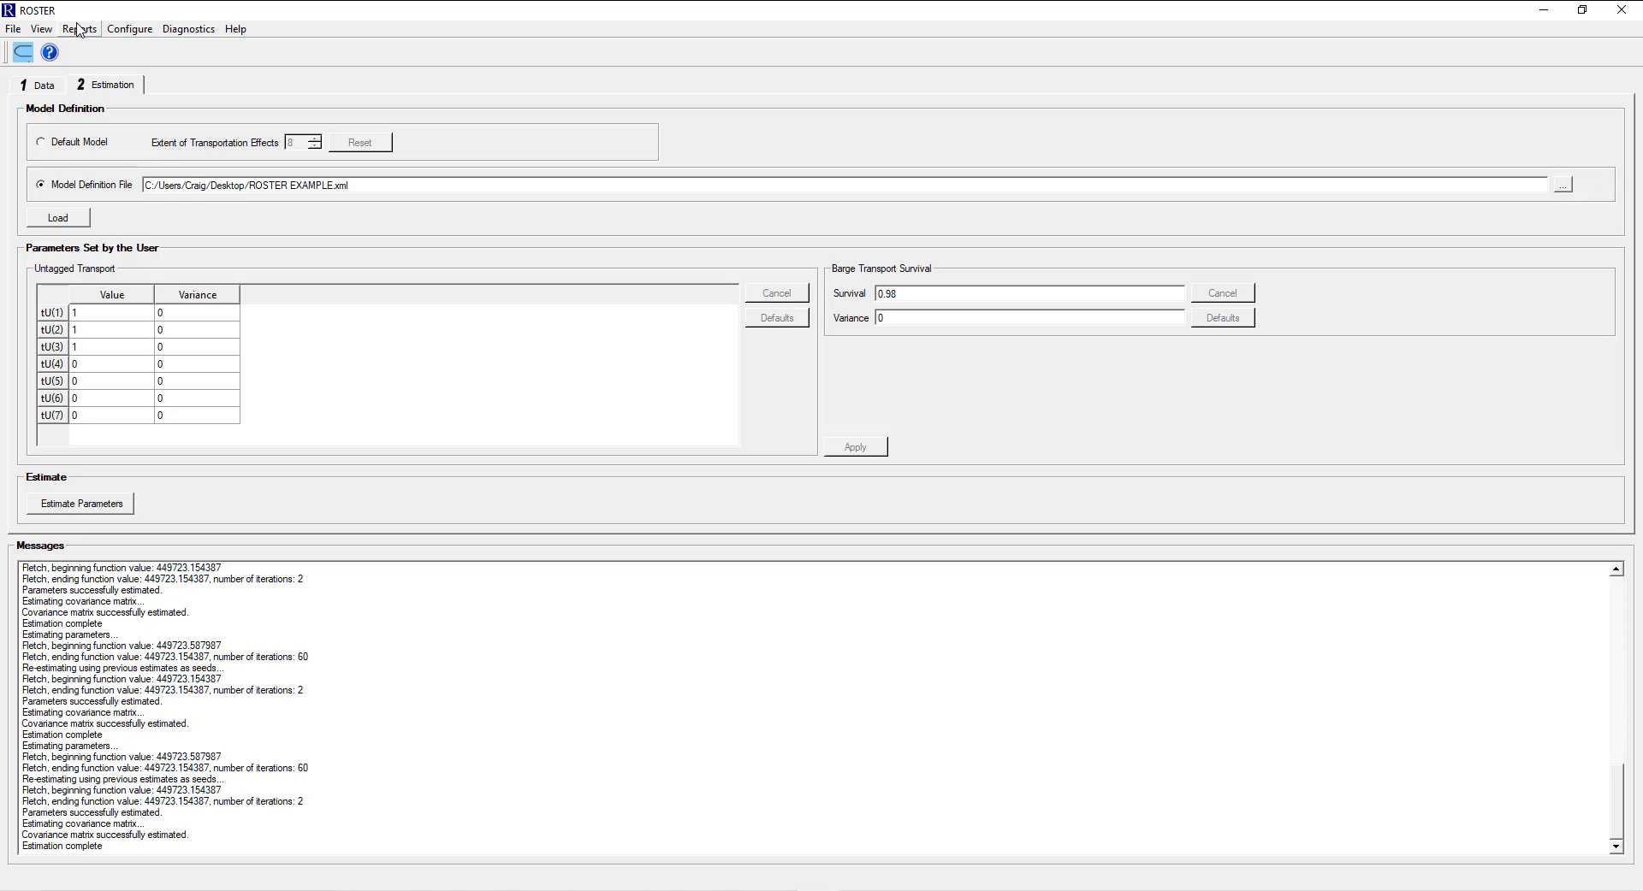
# View the Data Summary report at full size, examining its detection, transportation and censoring tables, and close it
pyautogui.click(80, 30)
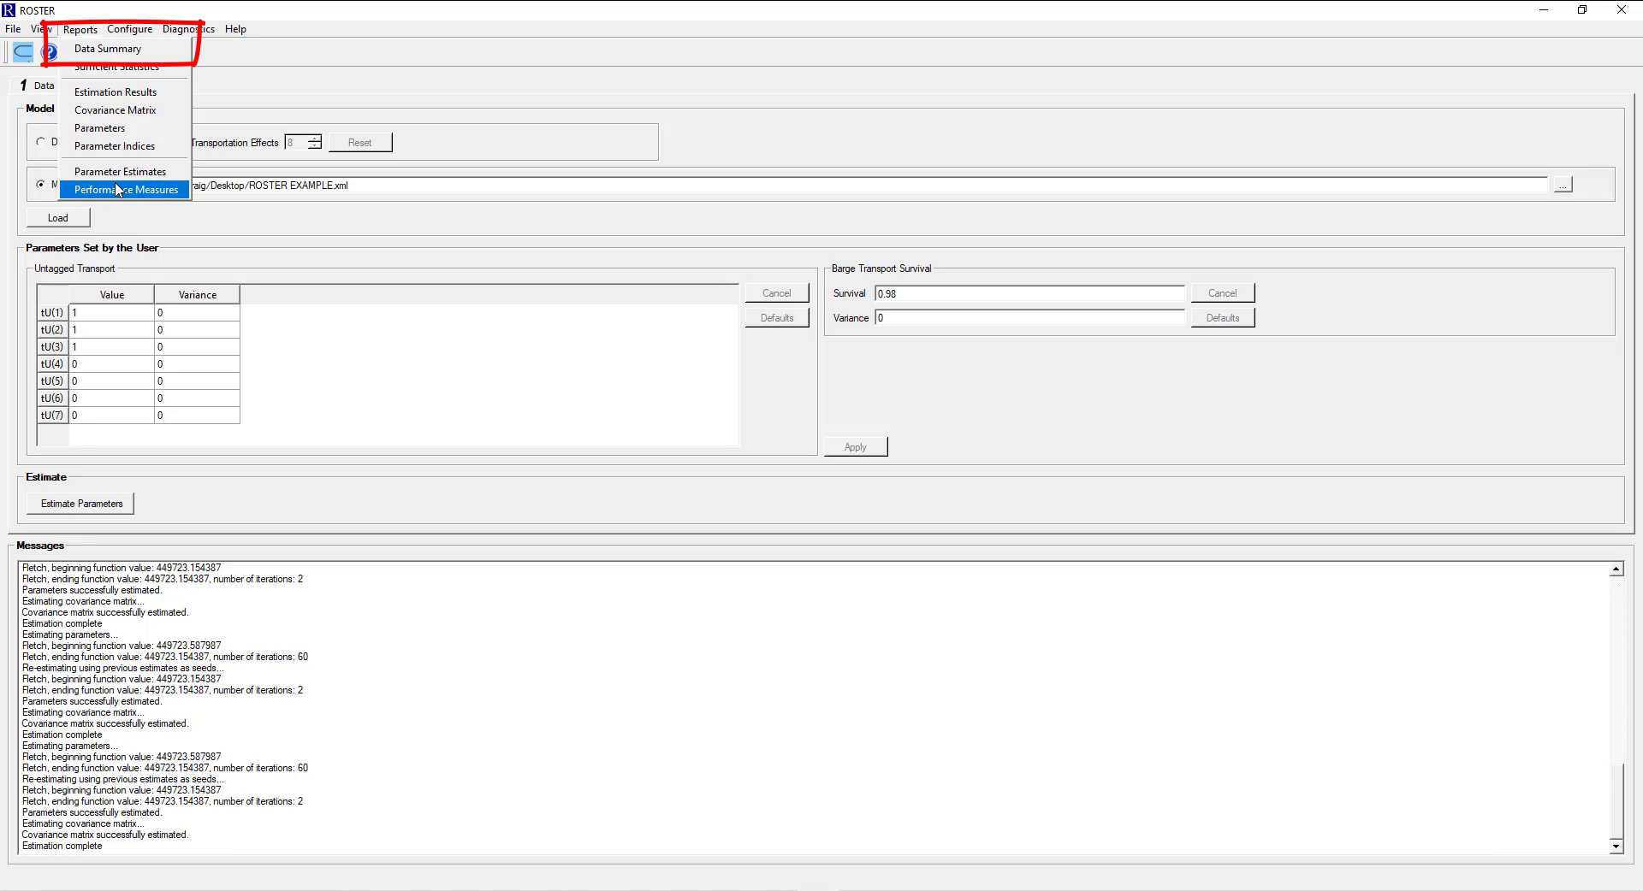
pyautogui.click(107, 49)
pyautogui.click(699, 82)
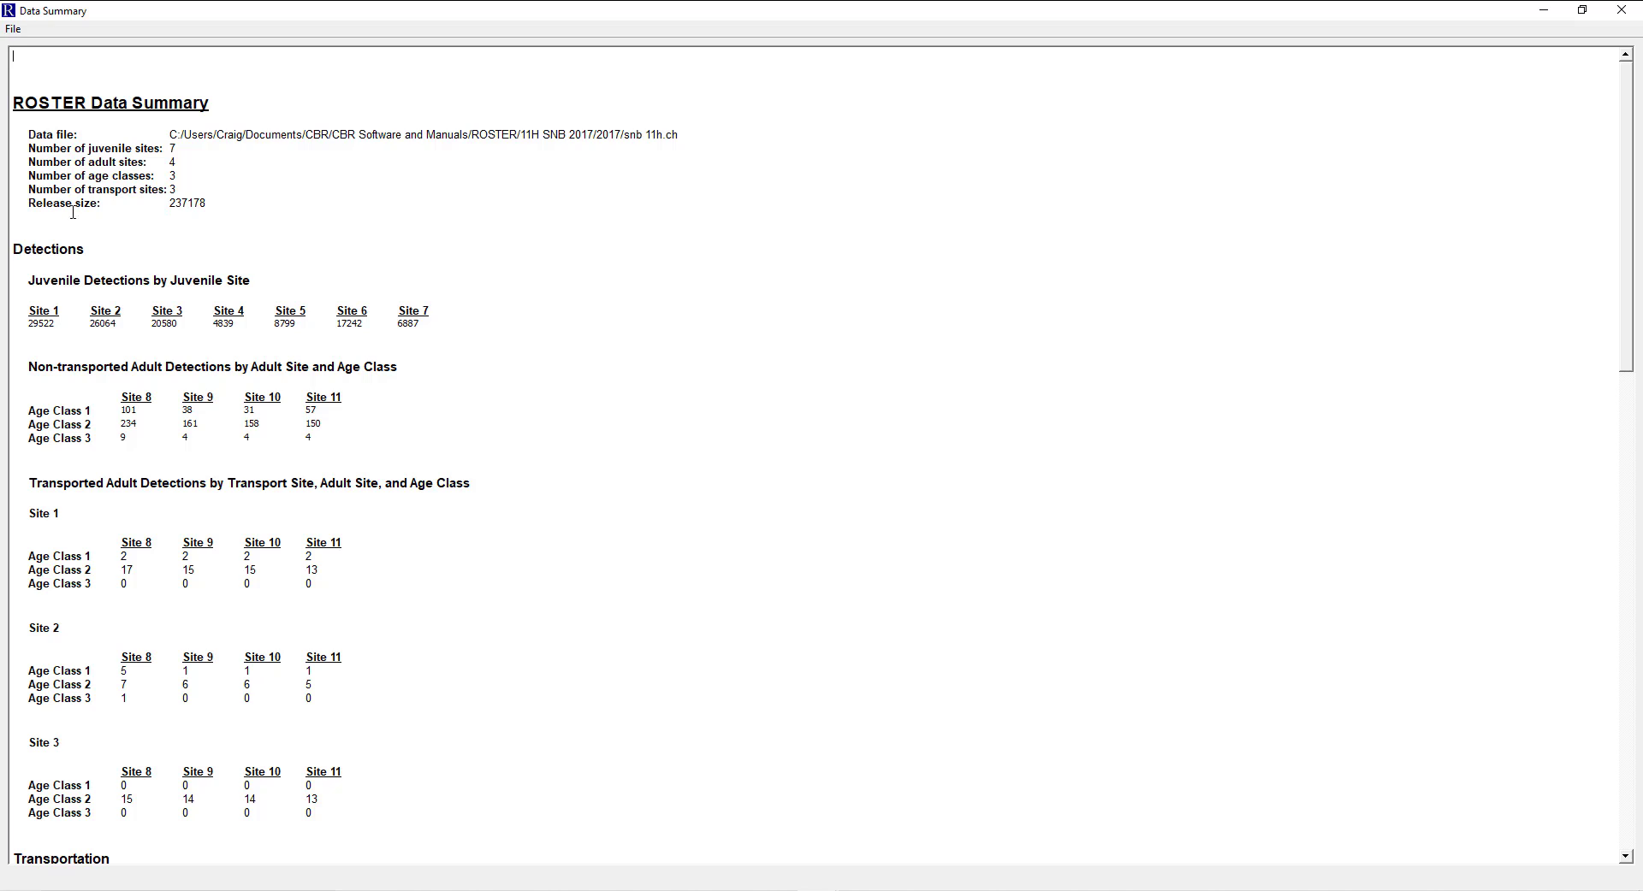
pyautogui.scroll(-1, 208, 268)
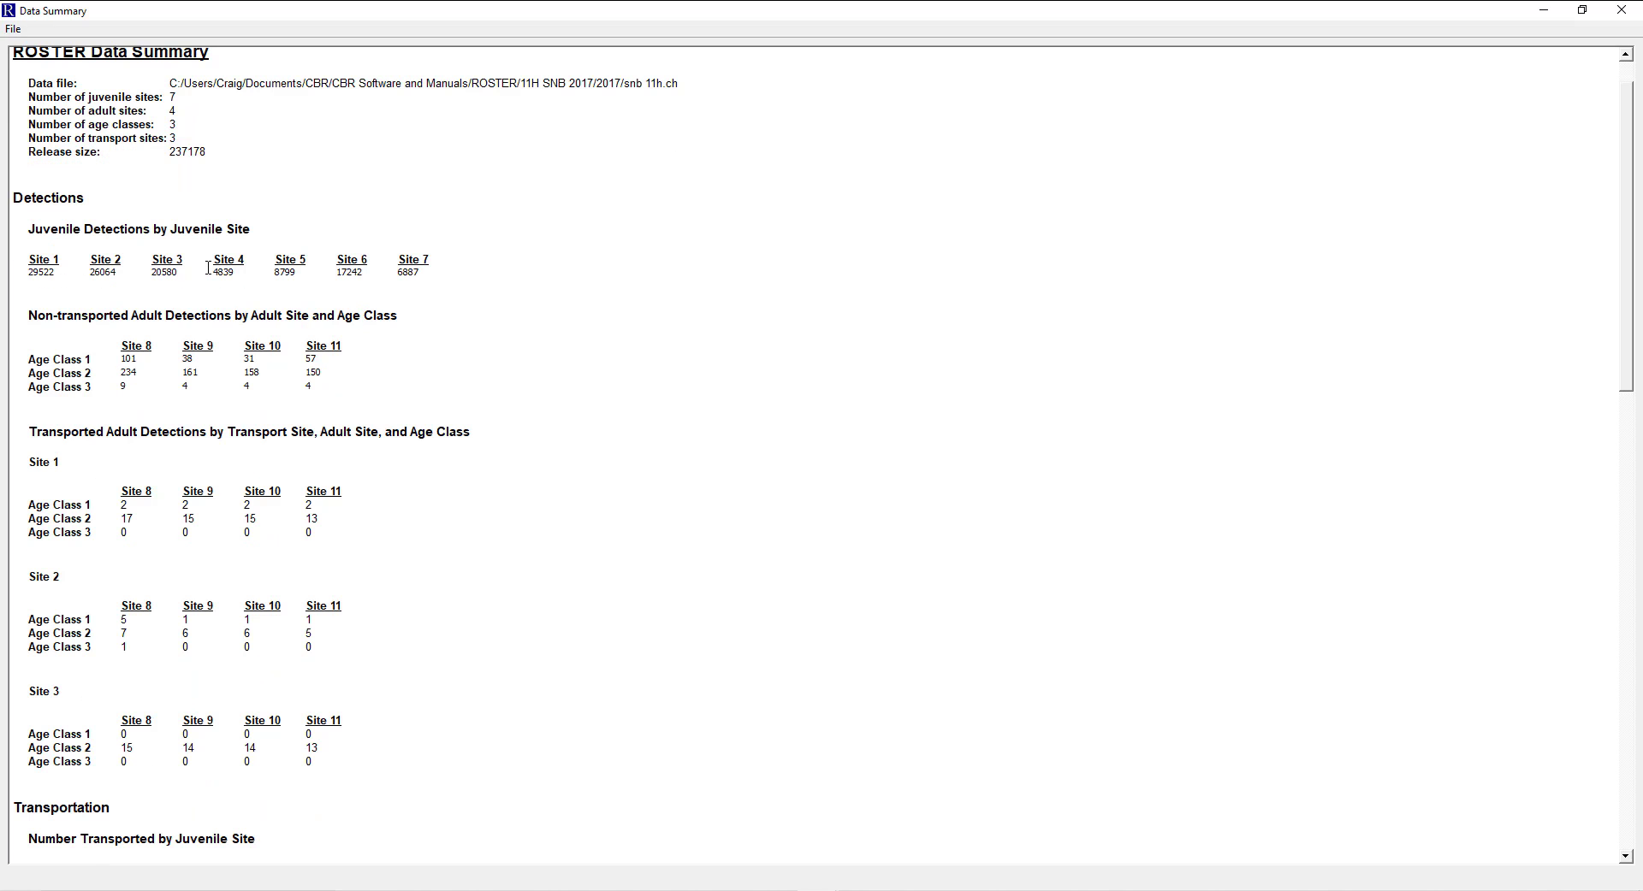
pyautogui.scroll(-1, 208, 268)
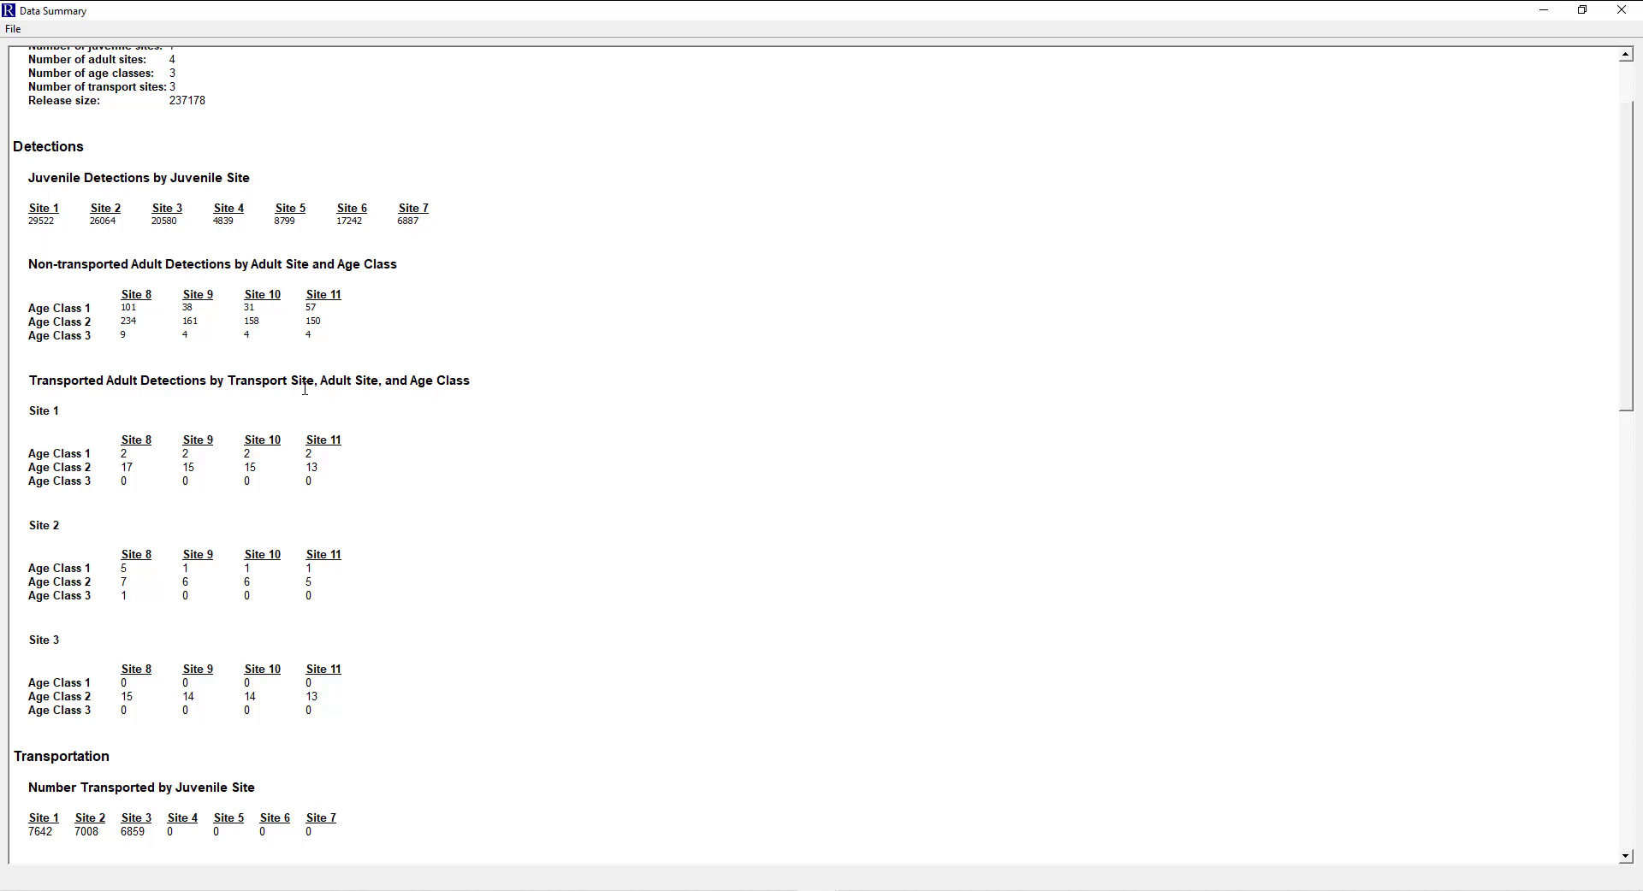
pyautogui.scroll(-6, 305, 388)
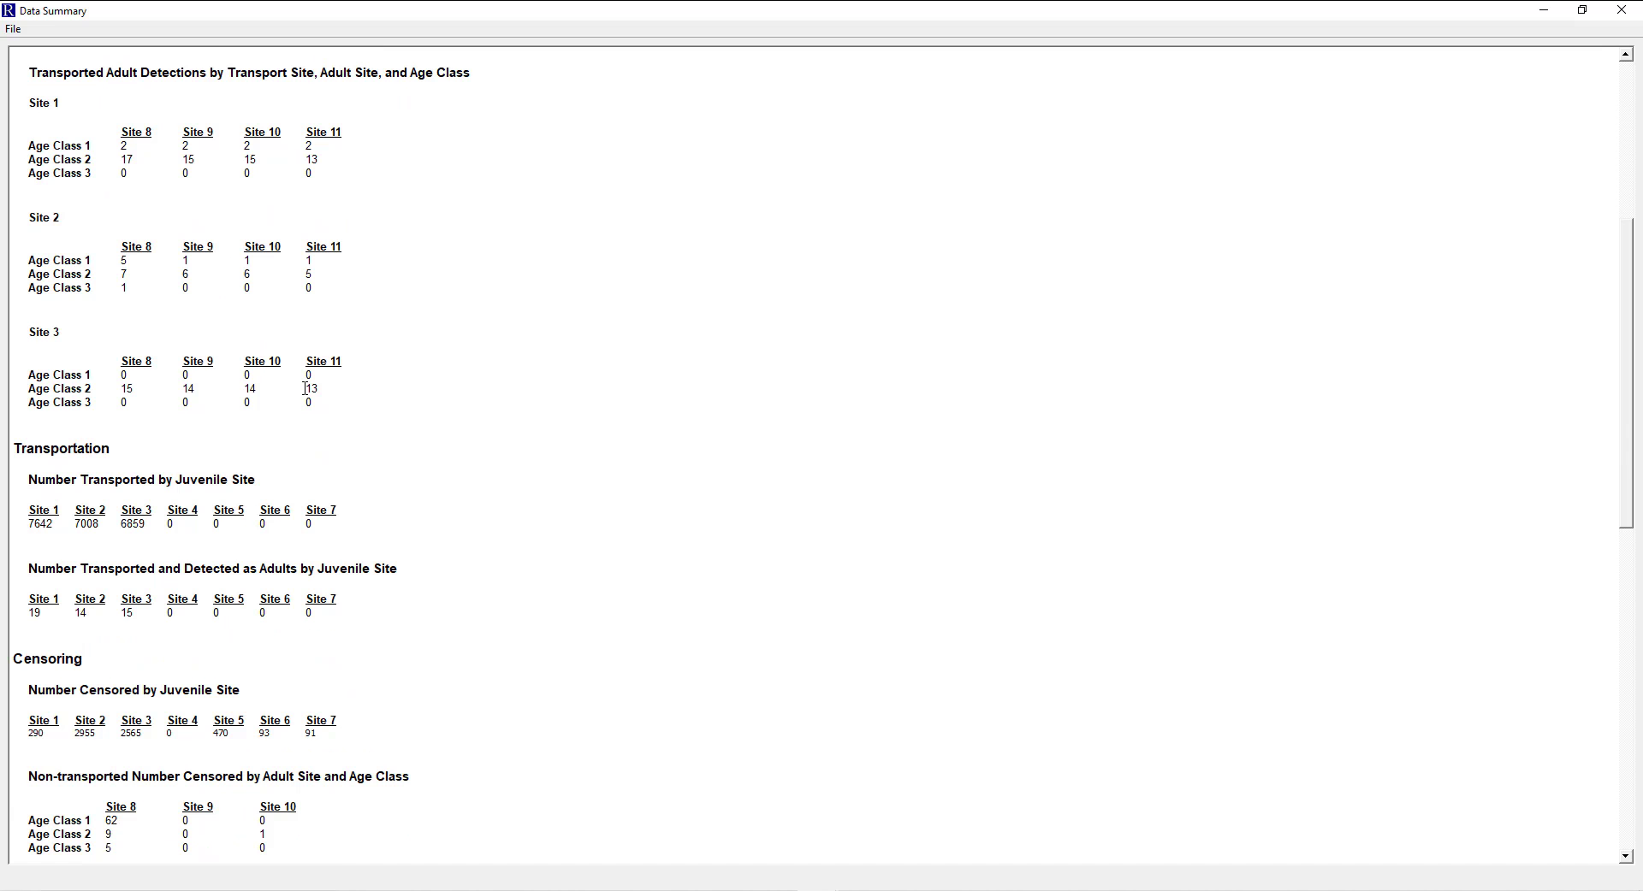
pyautogui.scroll(-4, 305, 388)
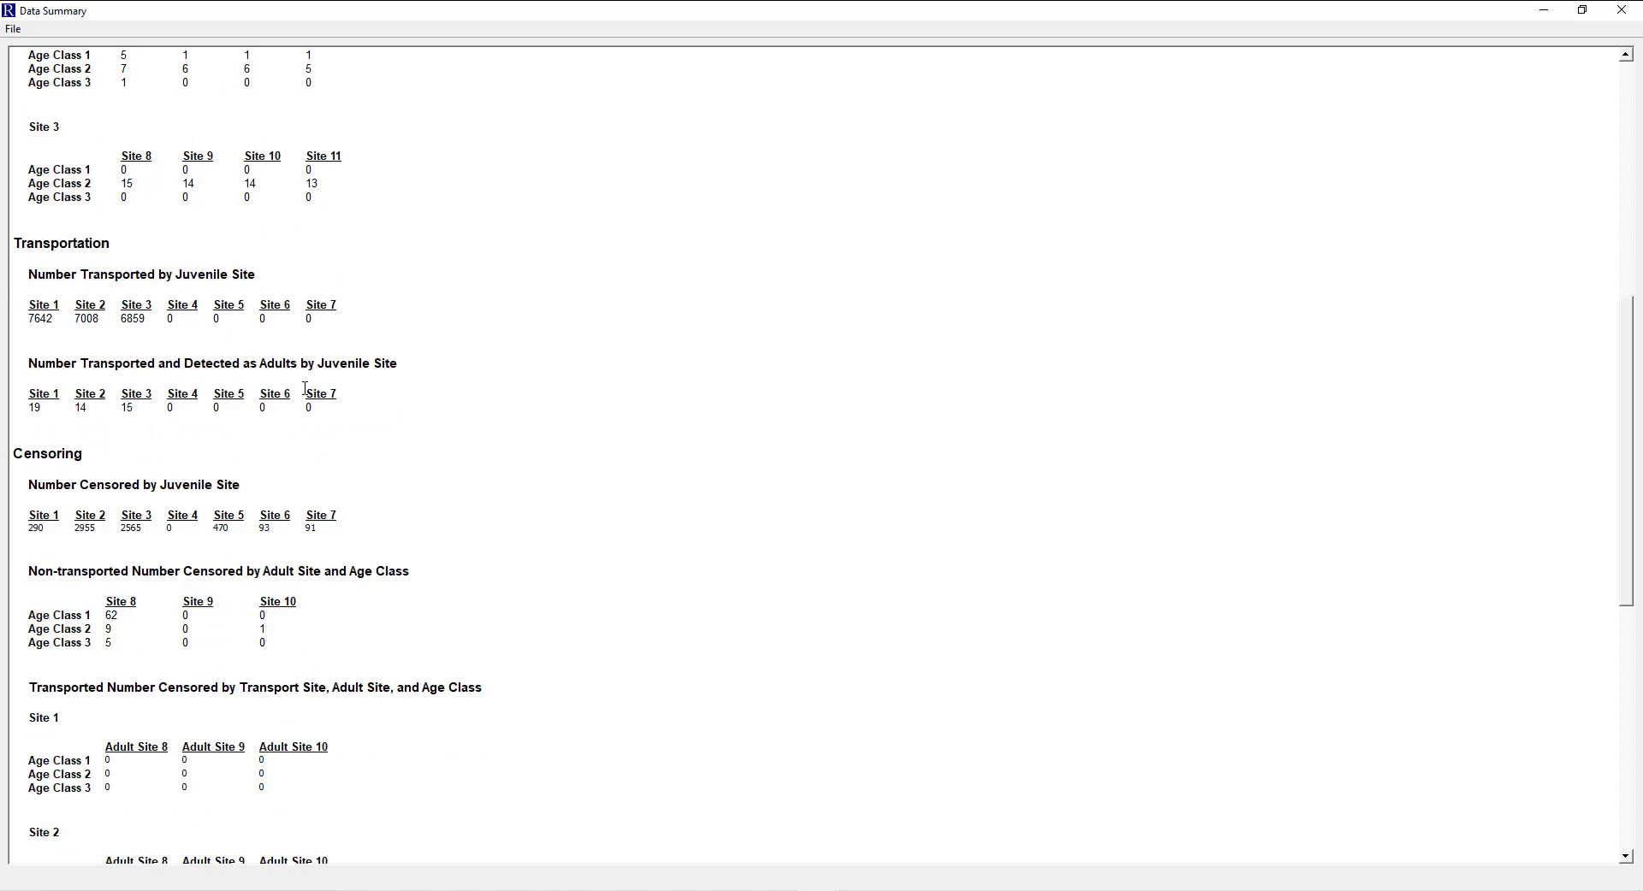
pyautogui.scroll(-2, 305, 389)
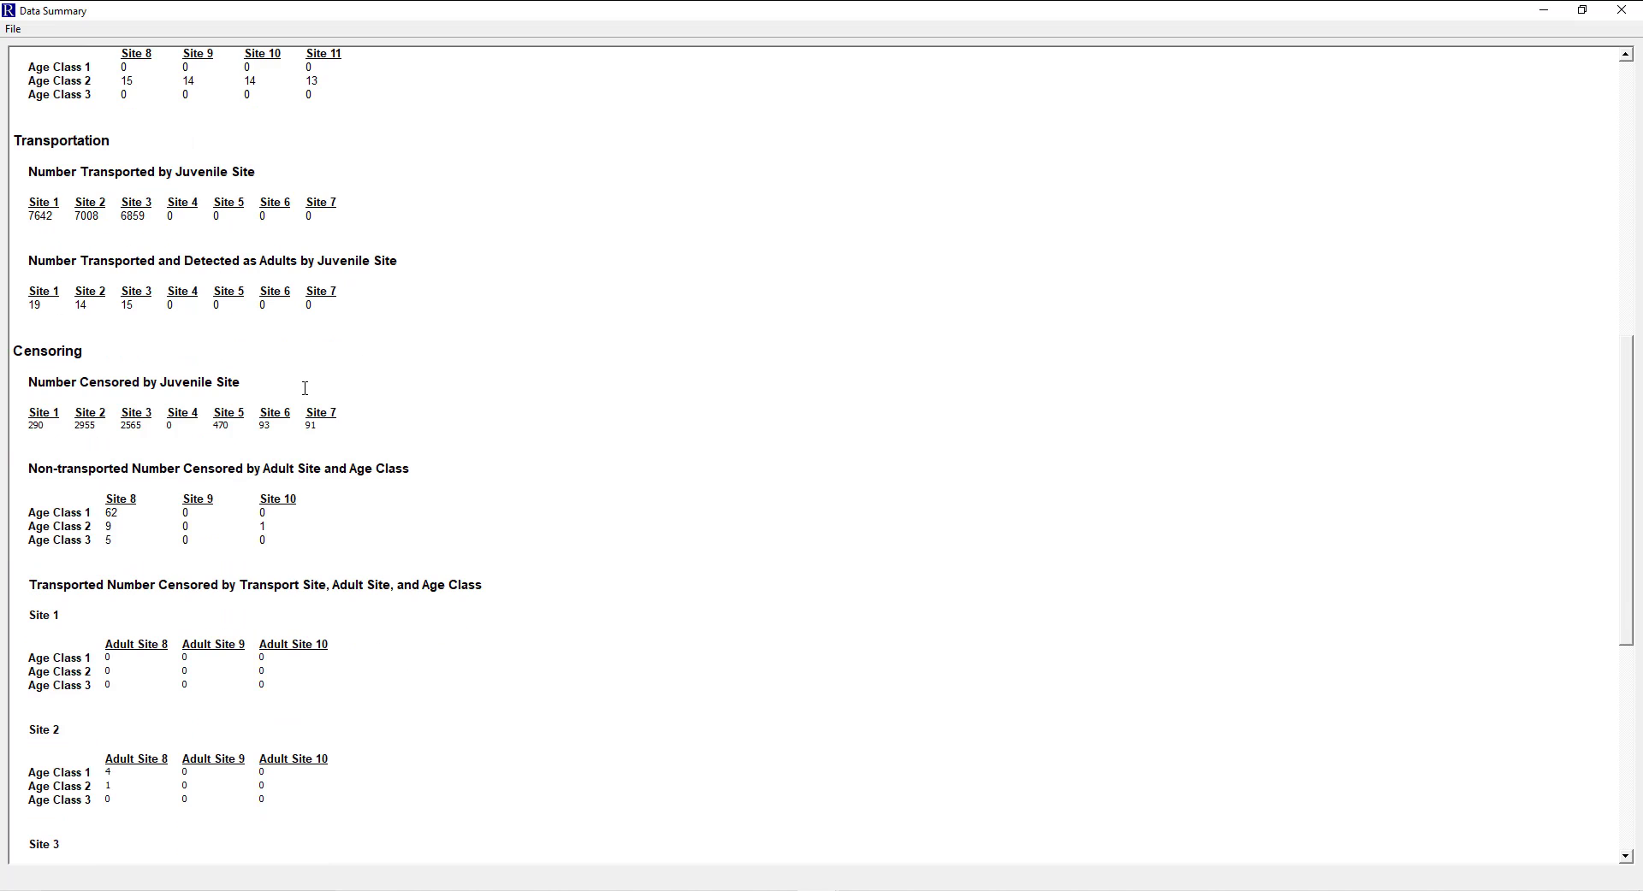
pyautogui.scroll(14, 304, 388)
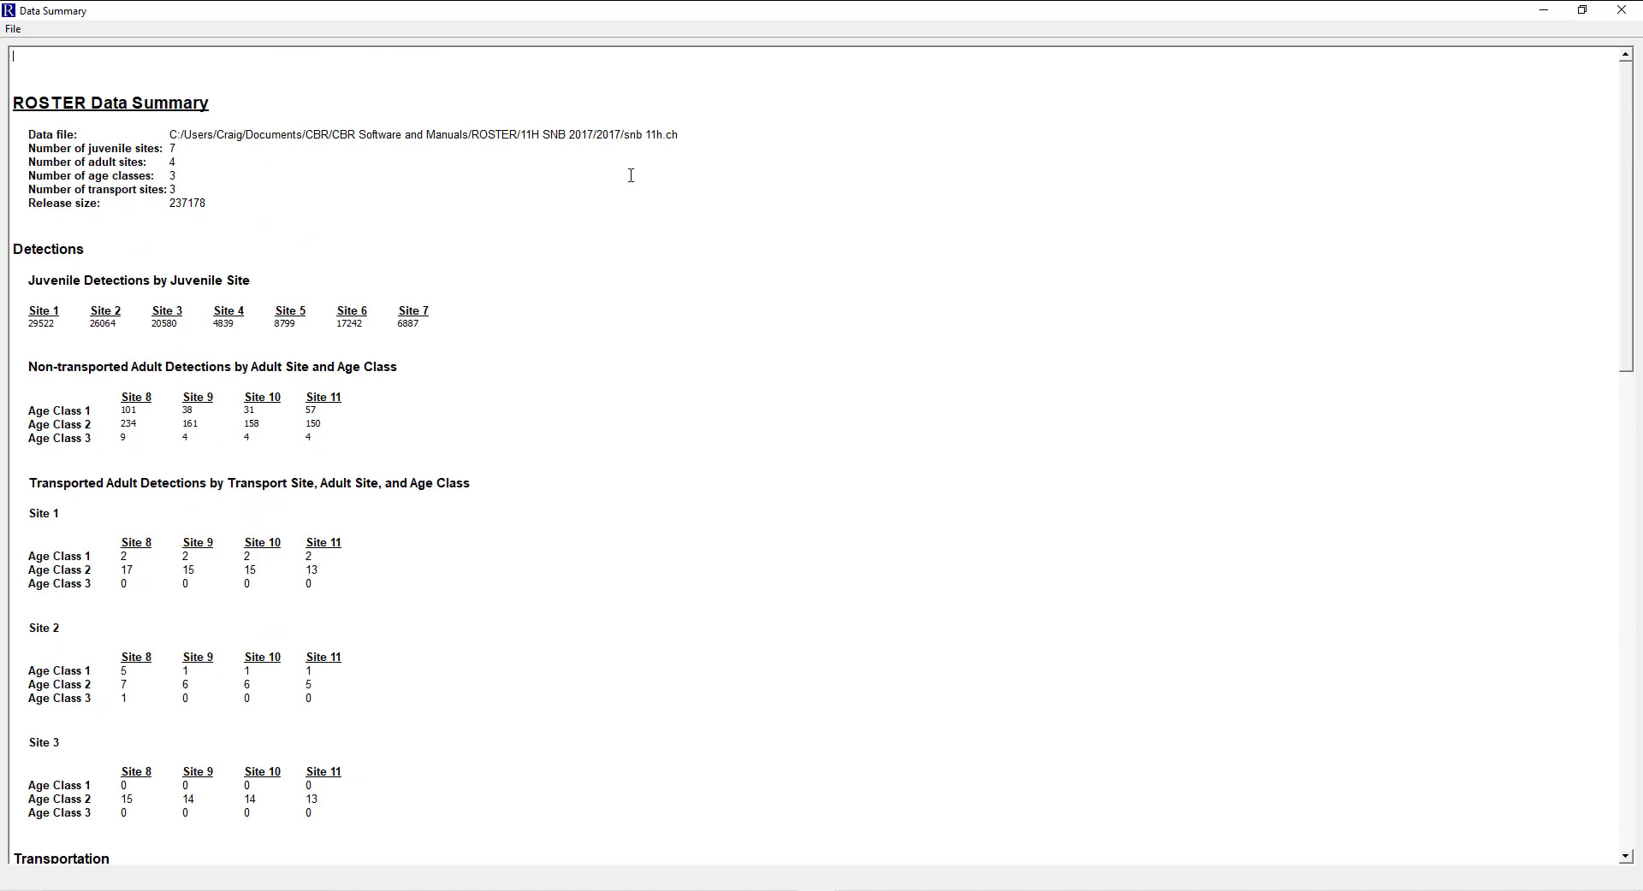
pyautogui.click(1621, 10)
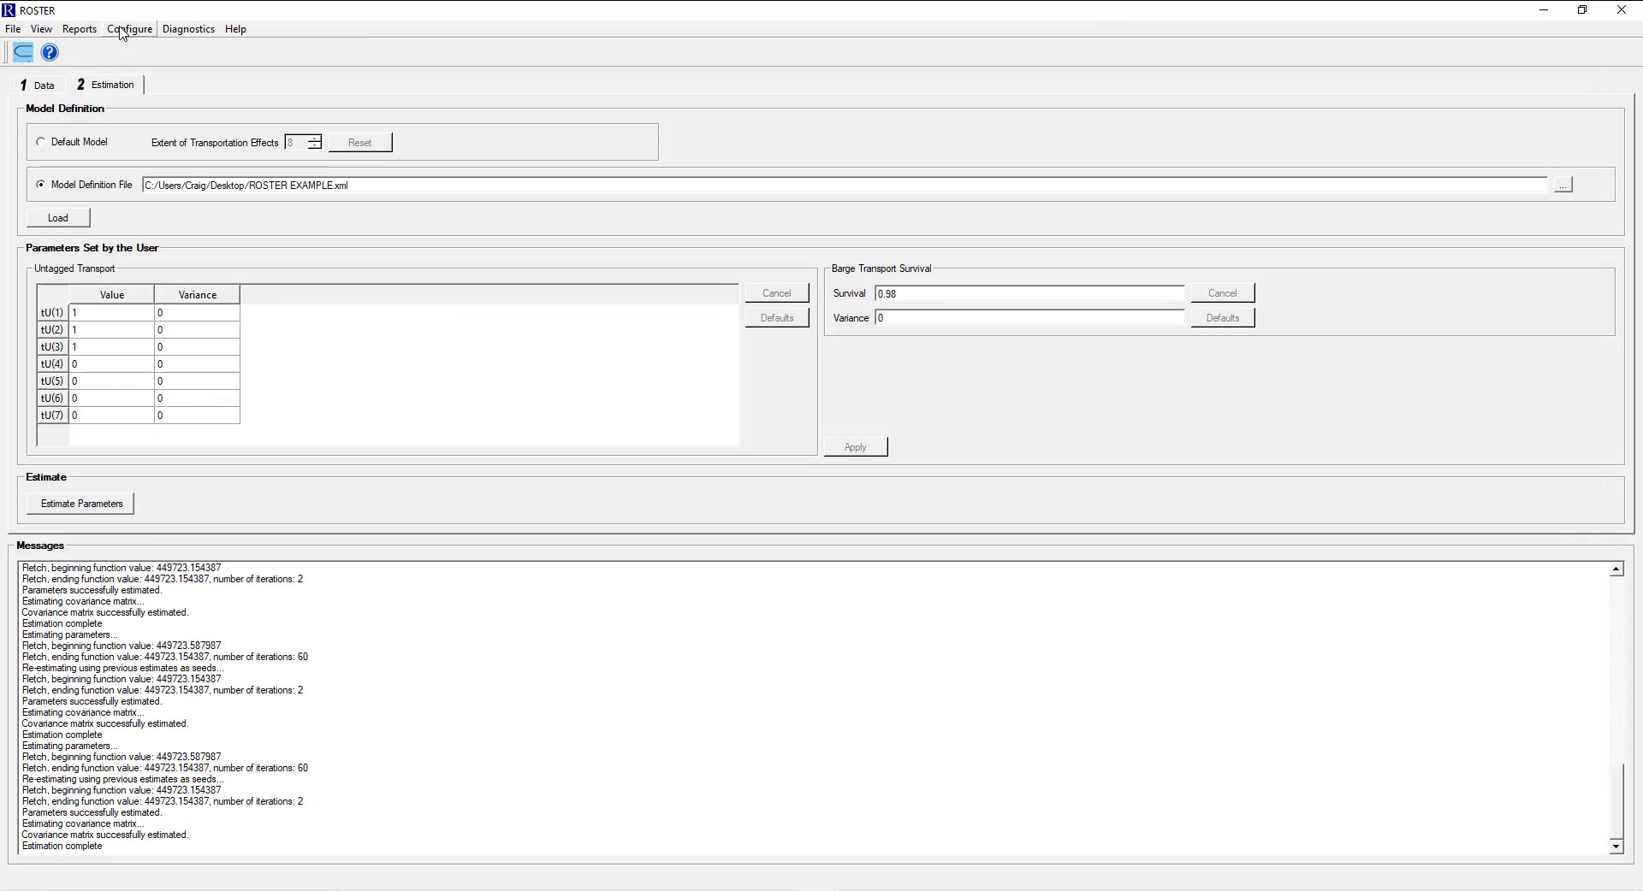
# View the Sufficient Statistics report at full size, look through its tables and close it
pyautogui.click(81, 30)
pyautogui.click(116, 67)
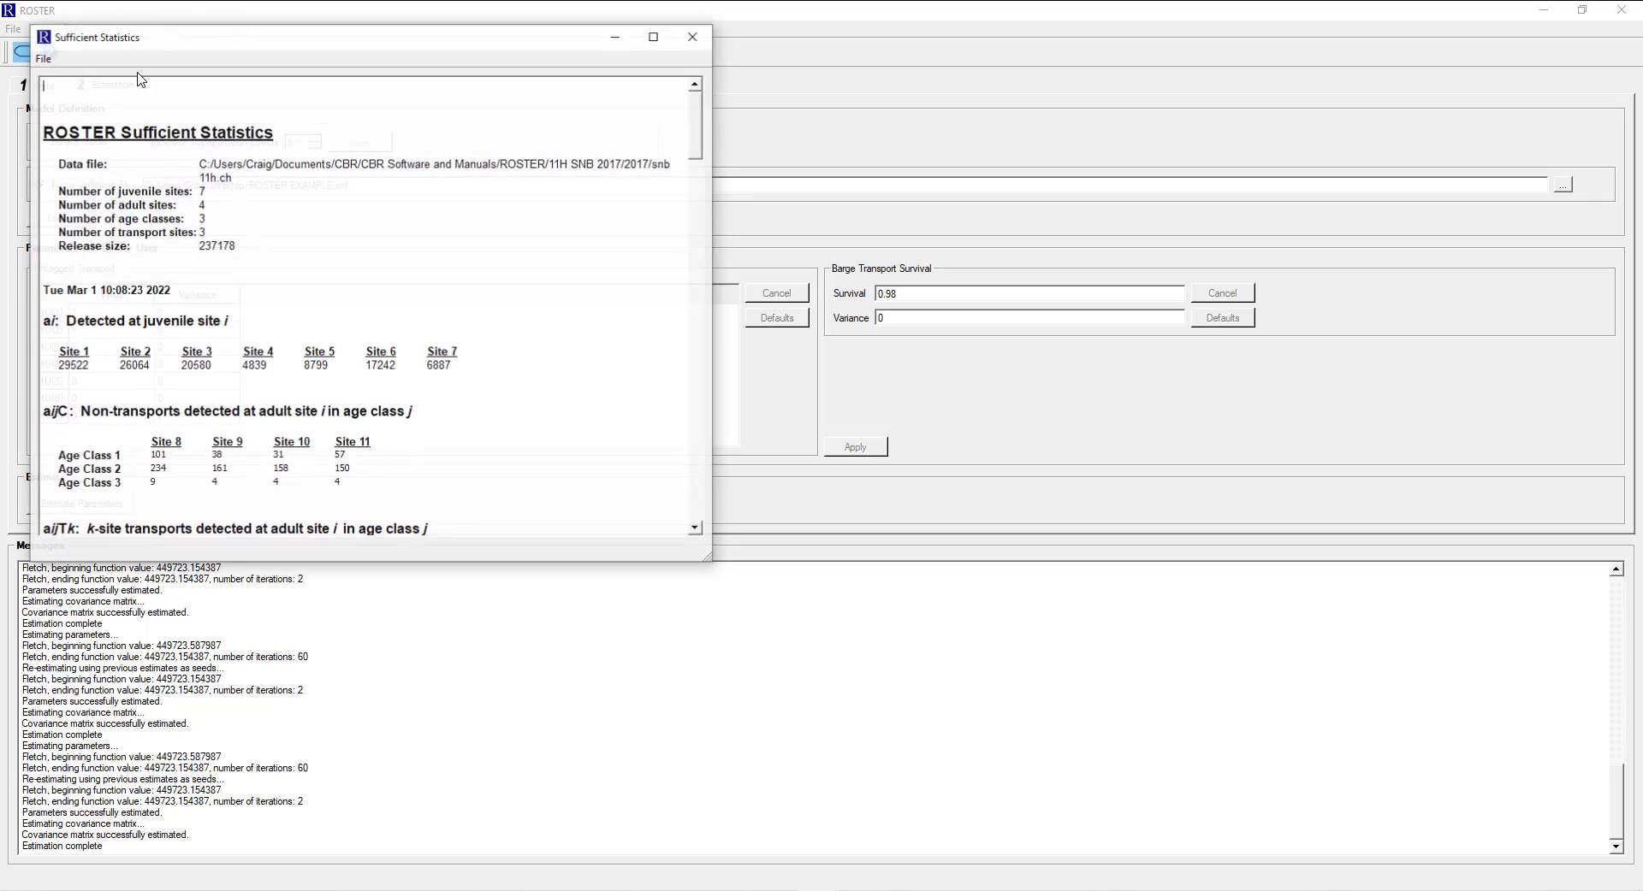
pyautogui.click(654, 41)
pyautogui.scroll(-6, 197, 188)
pyautogui.scroll(6, 198, 189)
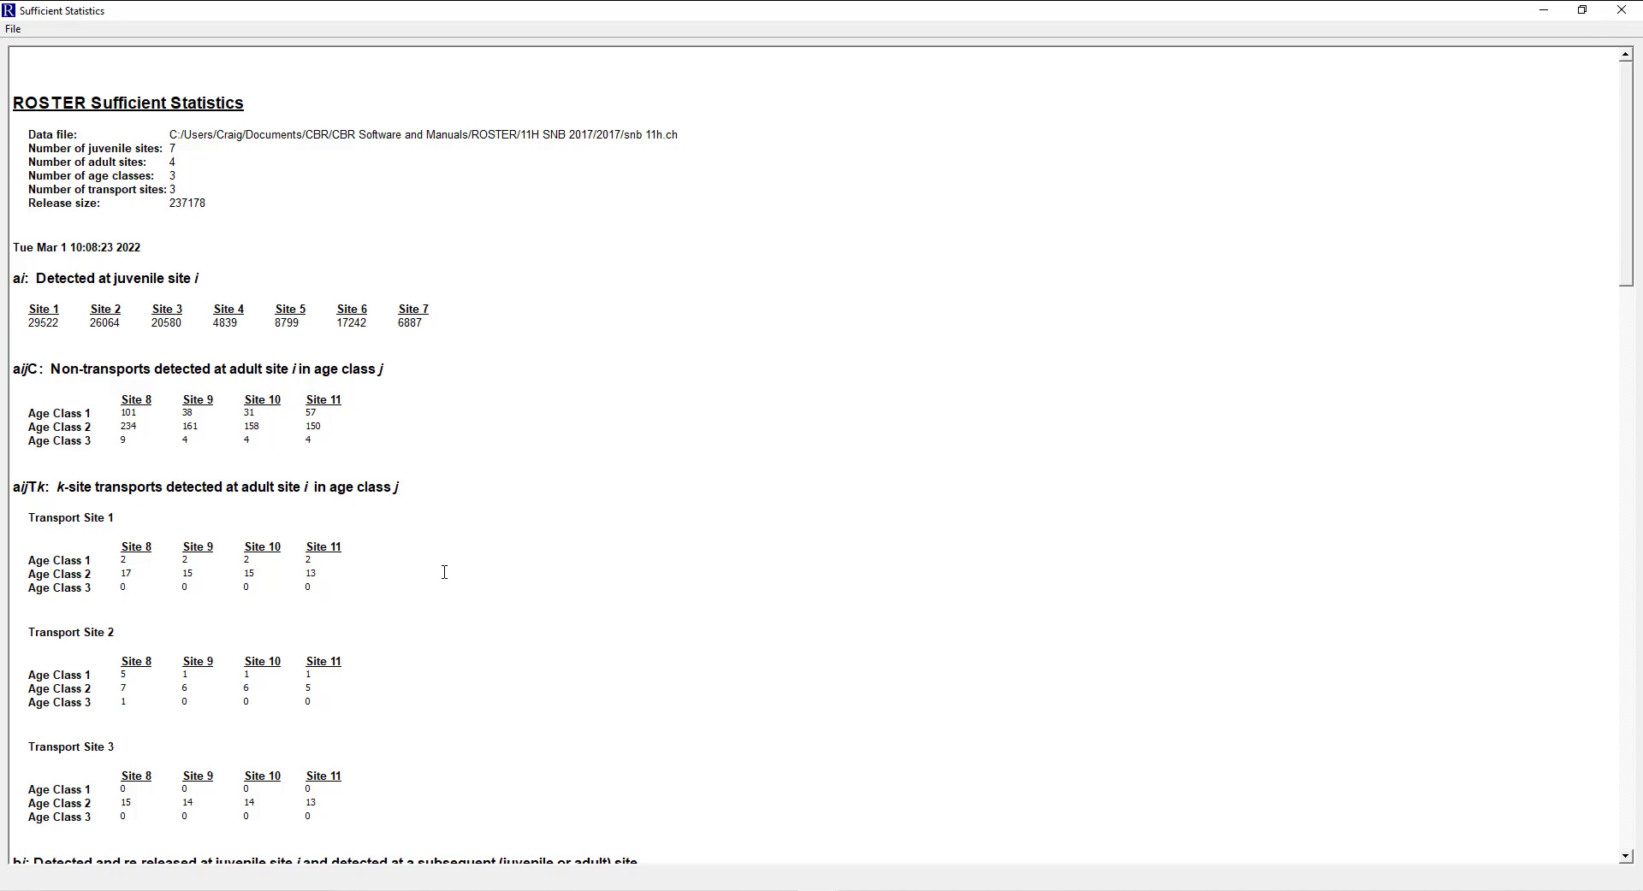
pyautogui.click(1629, 10)
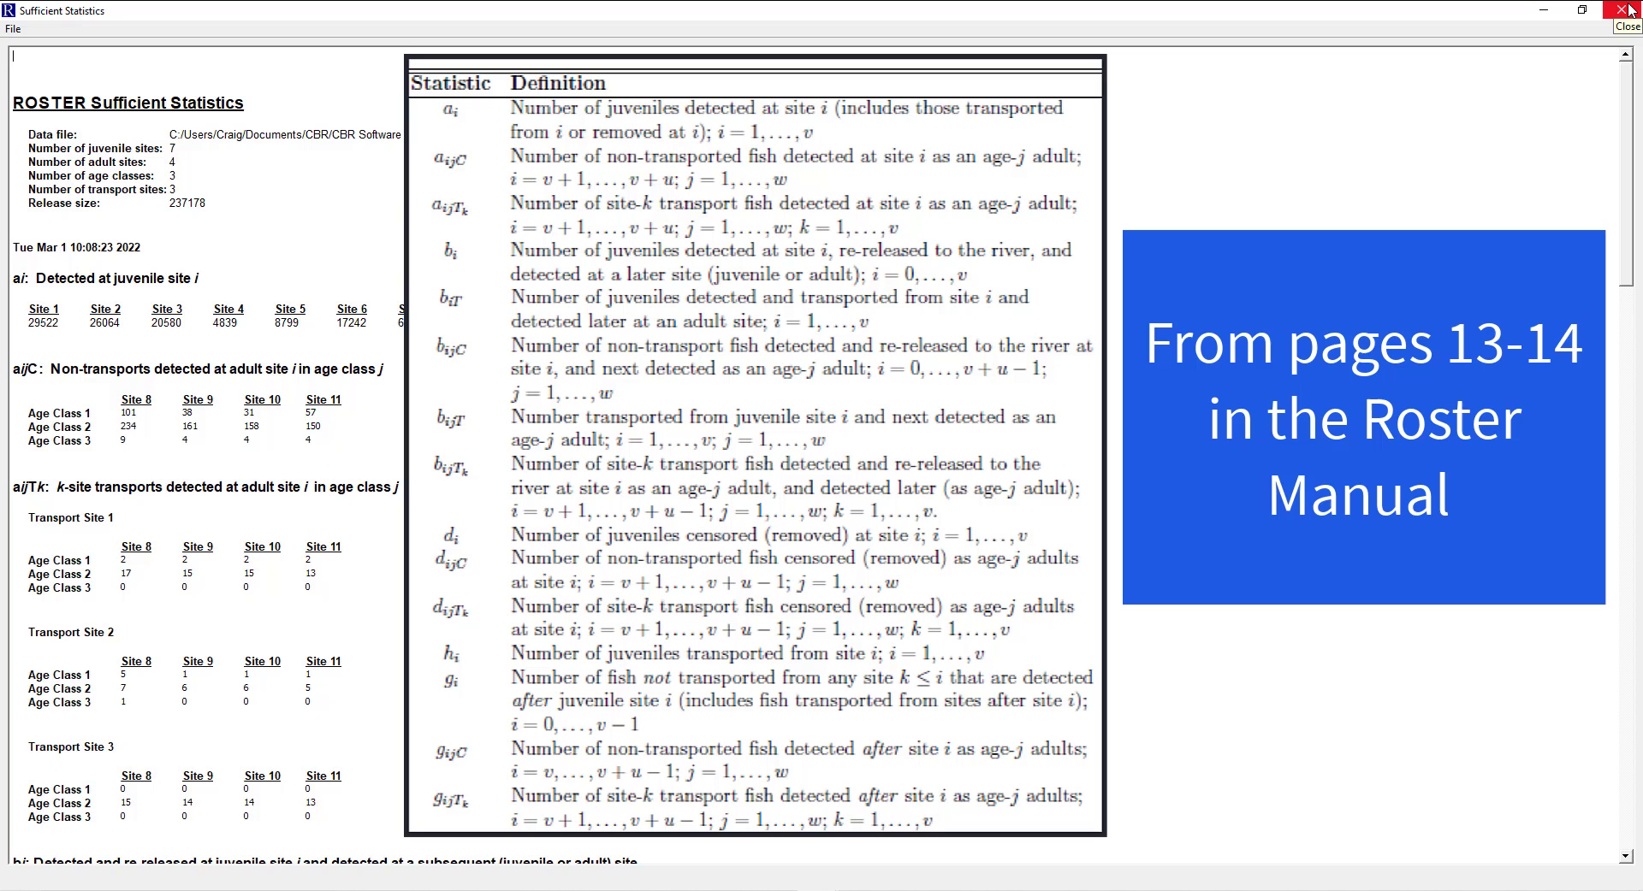
pyautogui.click(1629, 10)
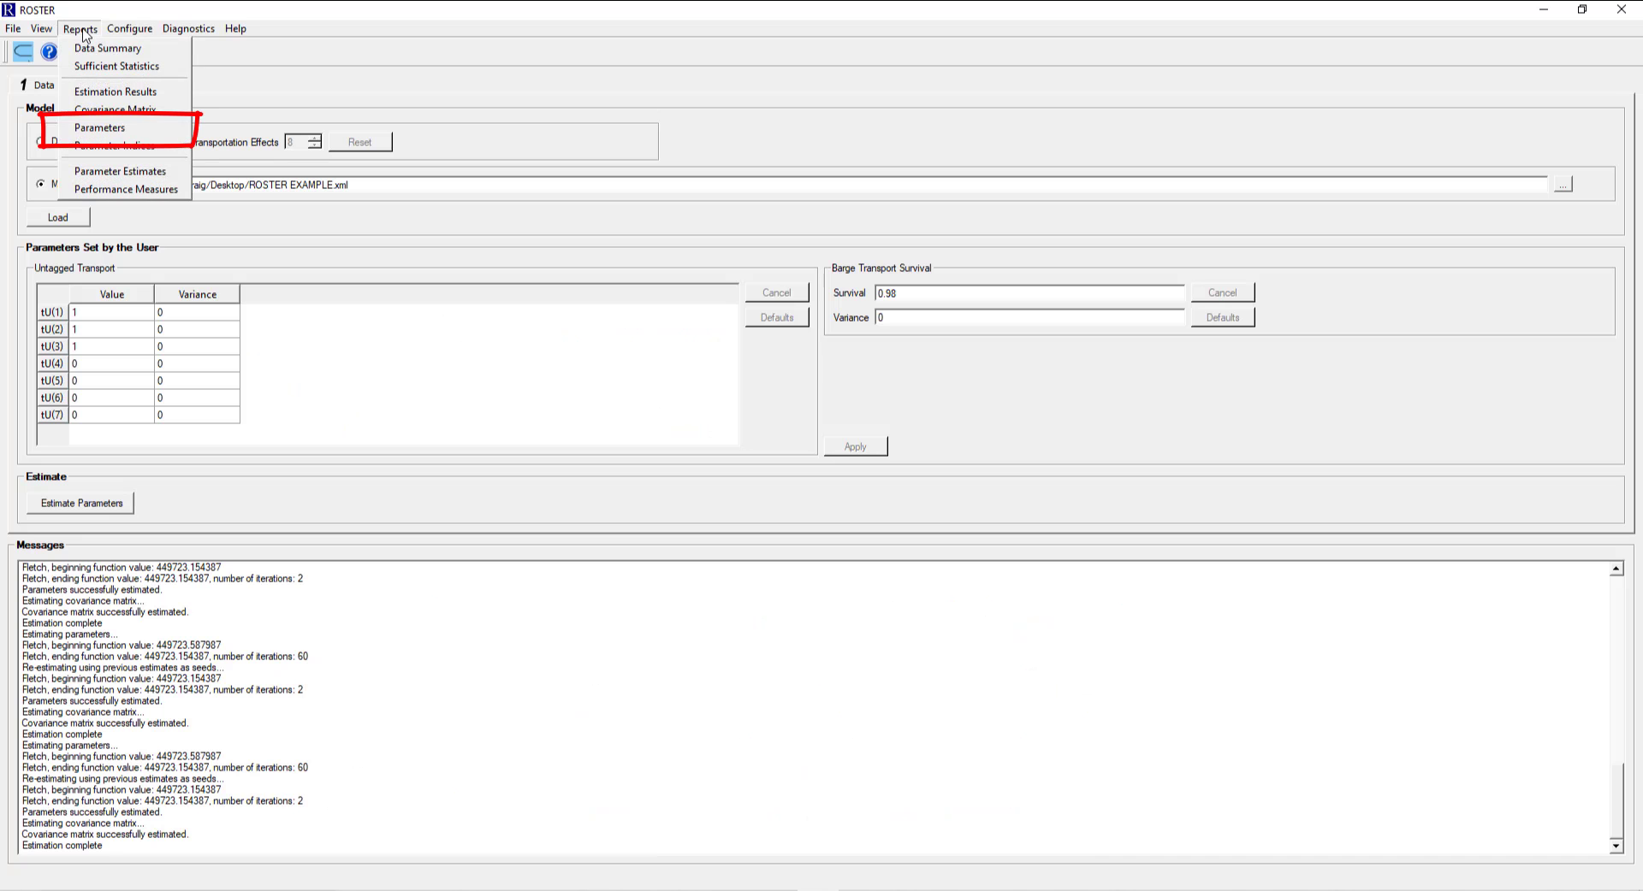
# View the Parameters report, comparing the MoM, Seed and Estimate columns of its parameter table, and close it
pyautogui.click(107, 134)
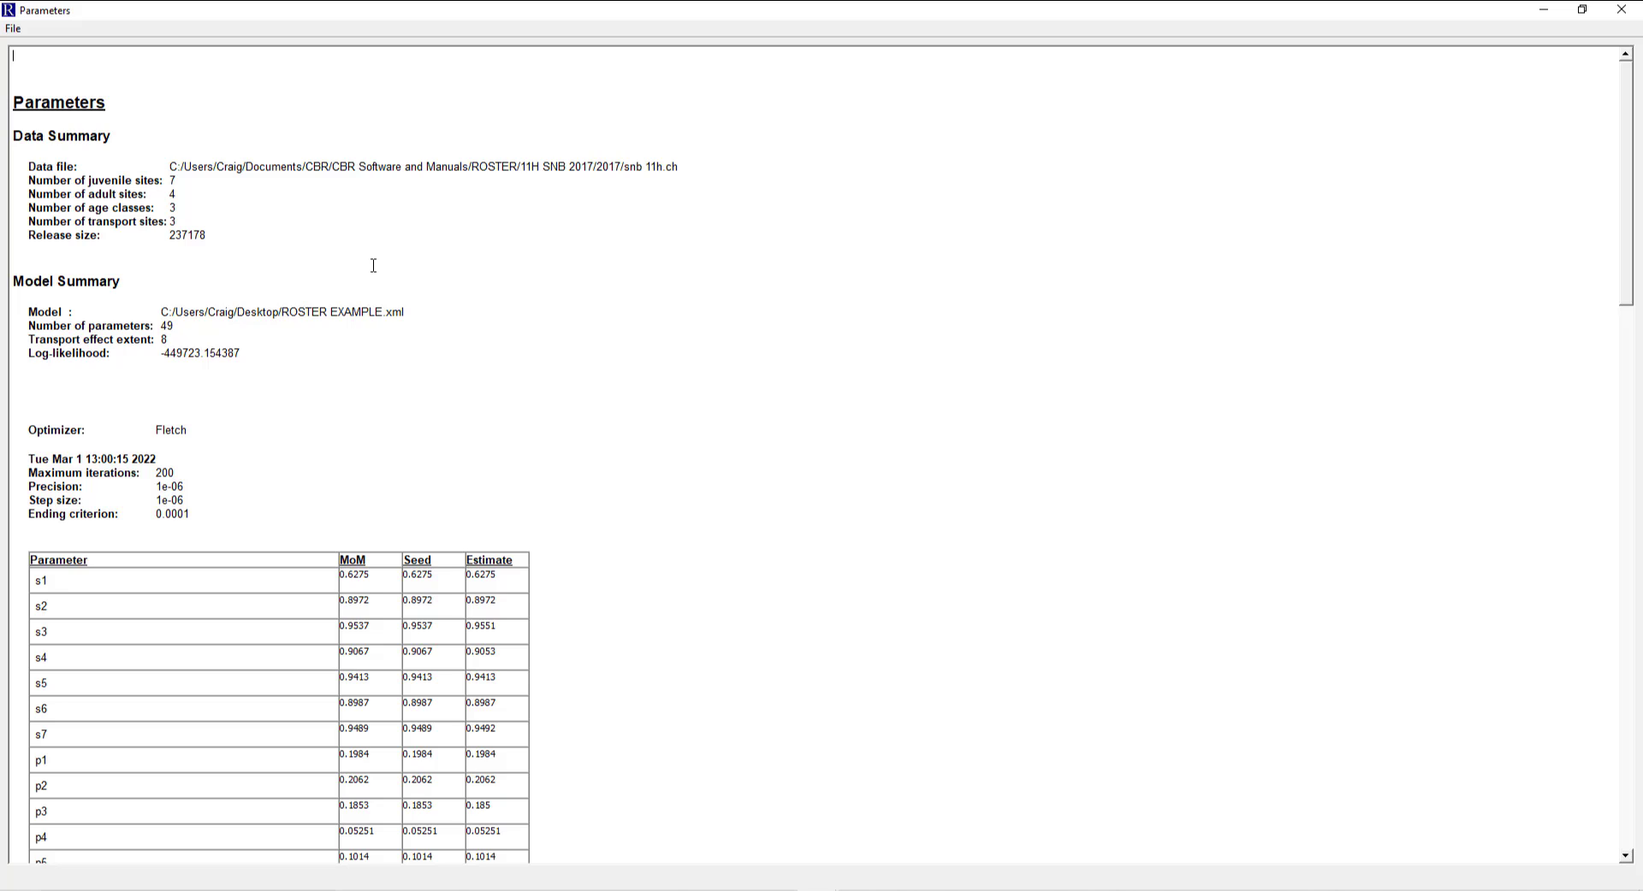
pyautogui.scroll(-1, 373, 269)
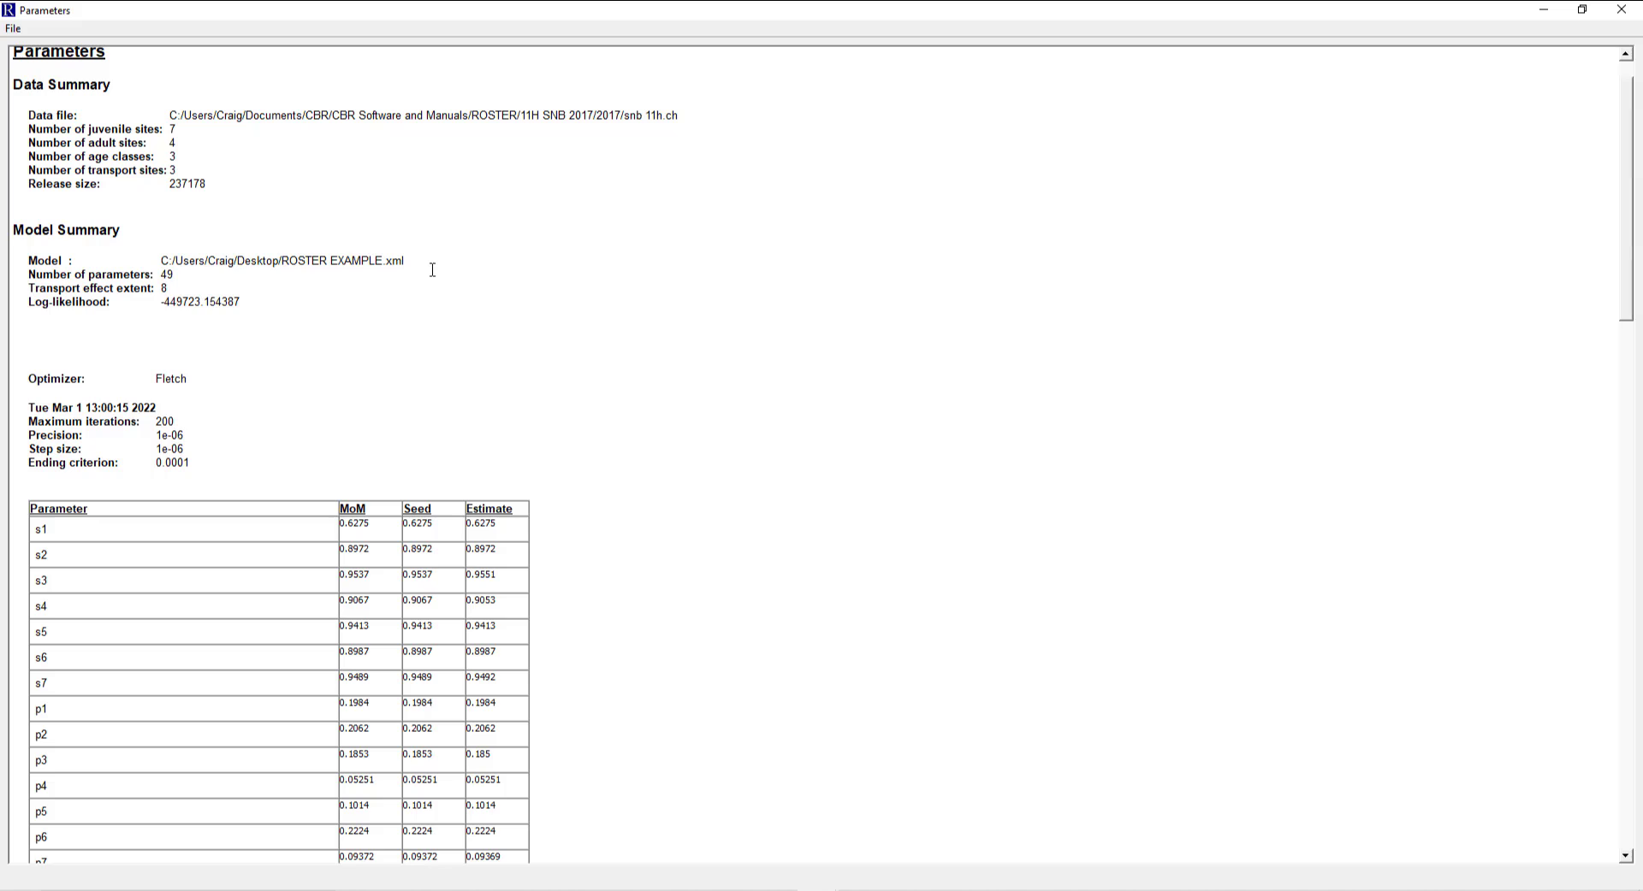
pyautogui.scroll(1, 433, 271)
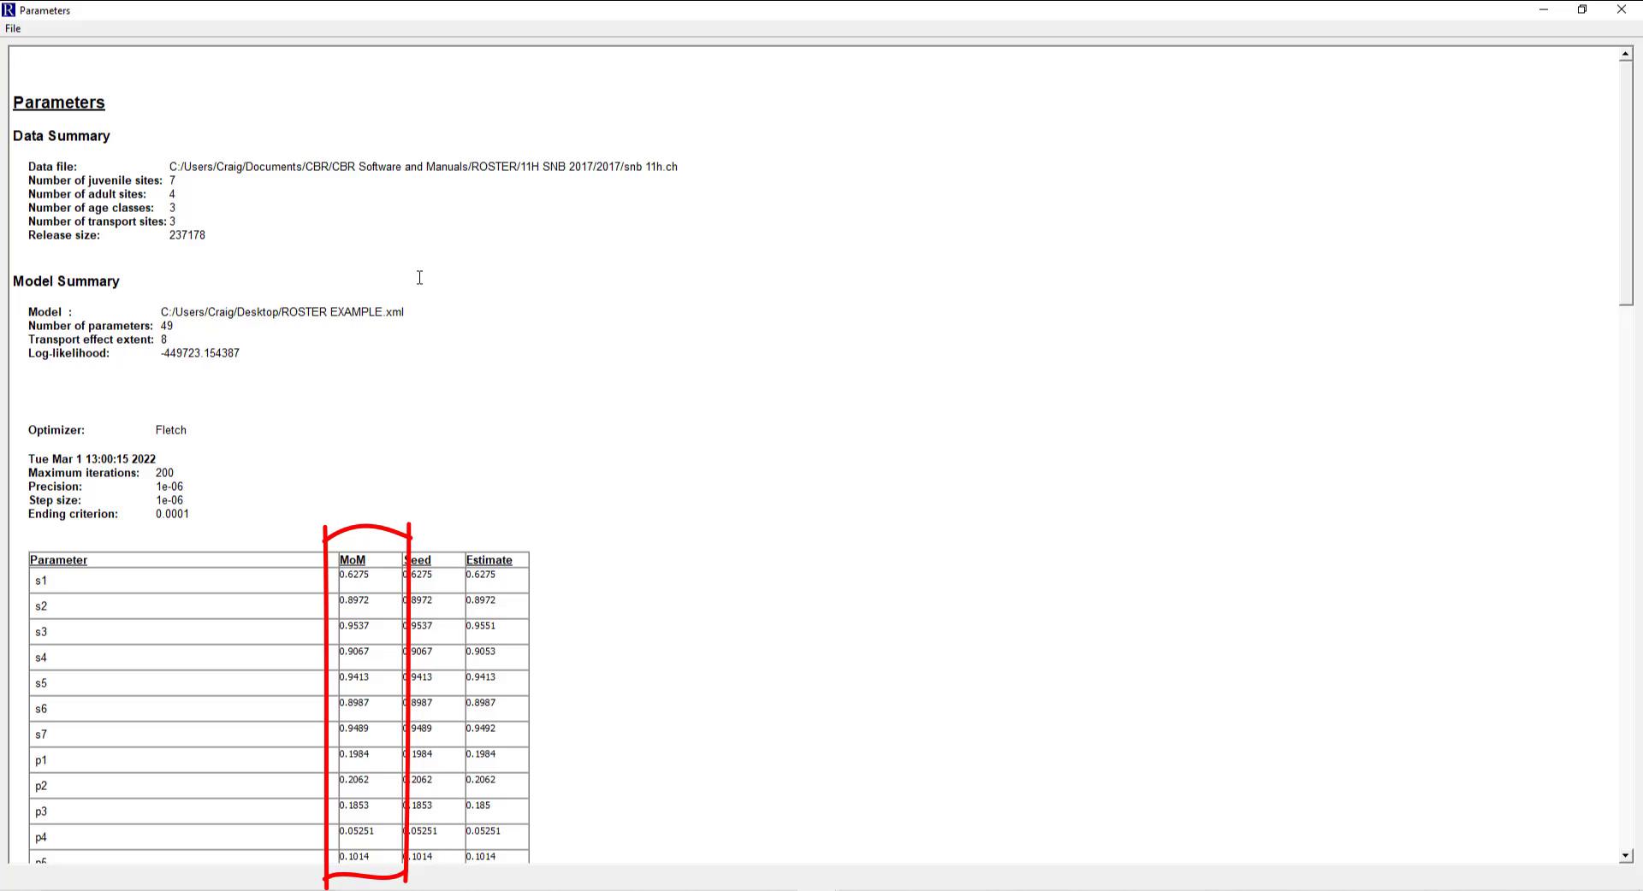
pyautogui.scroll(-3, 476, 351)
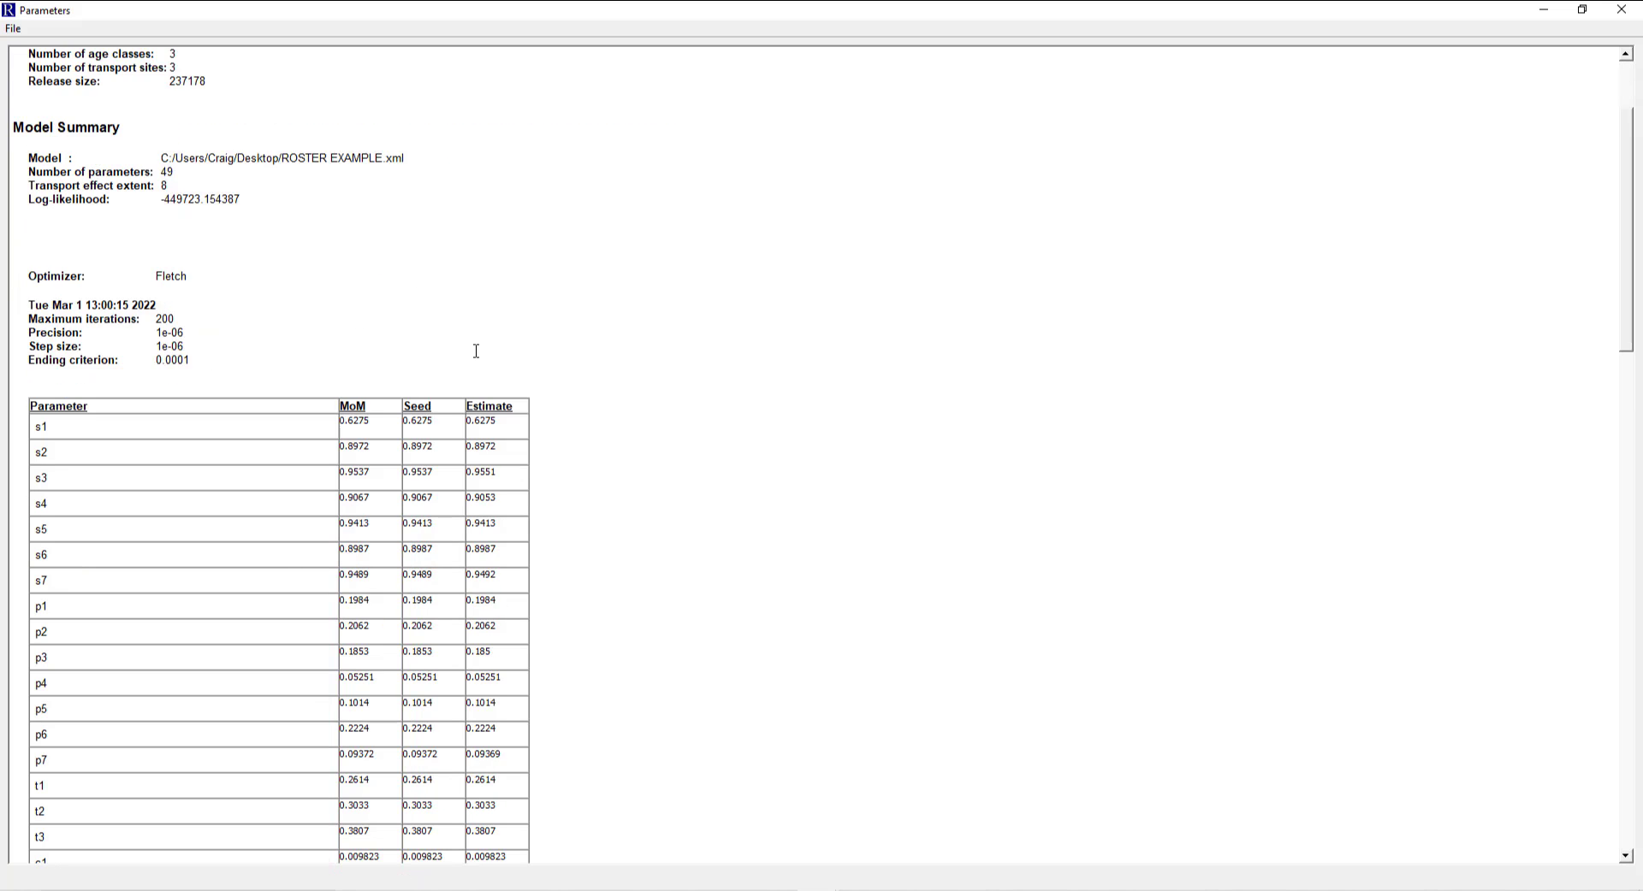
pyautogui.scroll(-1, 477, 350)
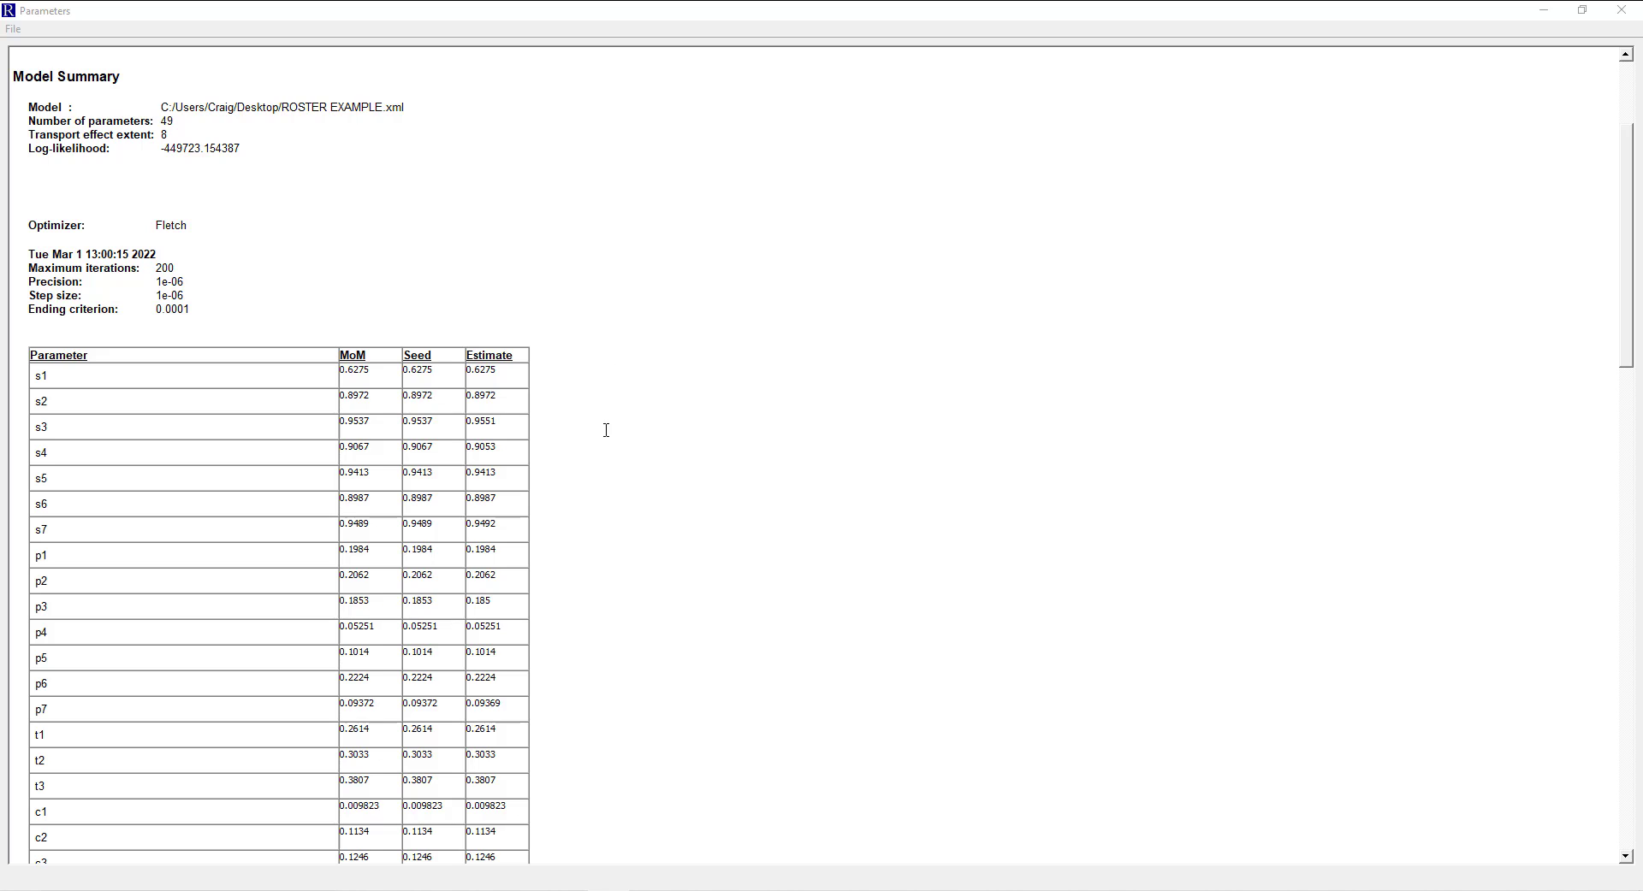
pyautogui.scroll(-1, 587, 453)
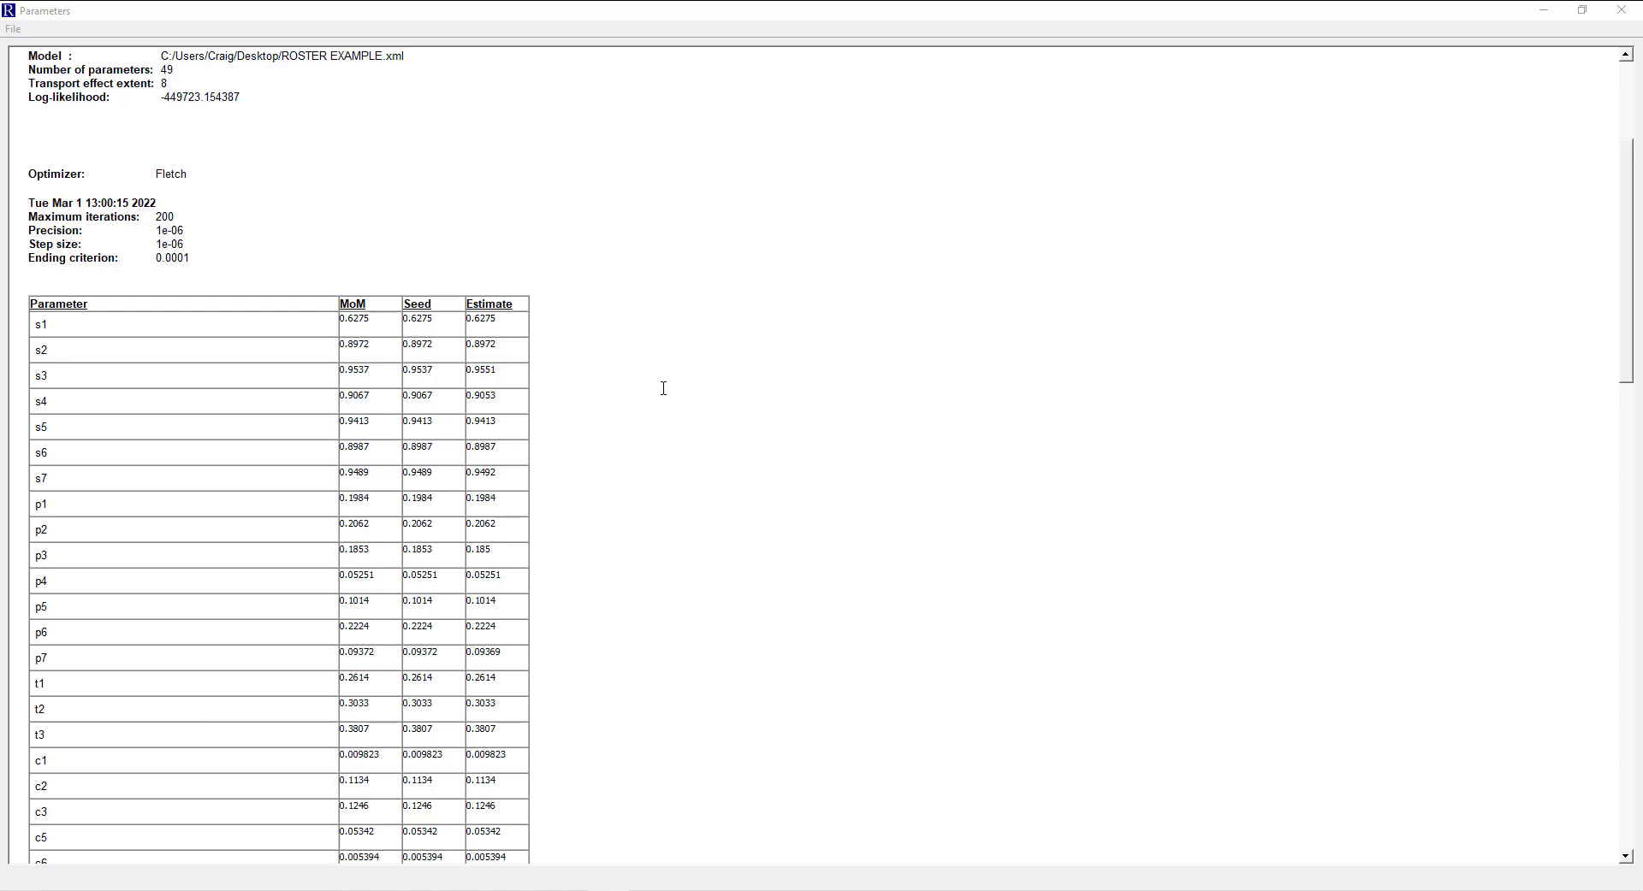
pyautogui.scroll(-1, 663, 389)
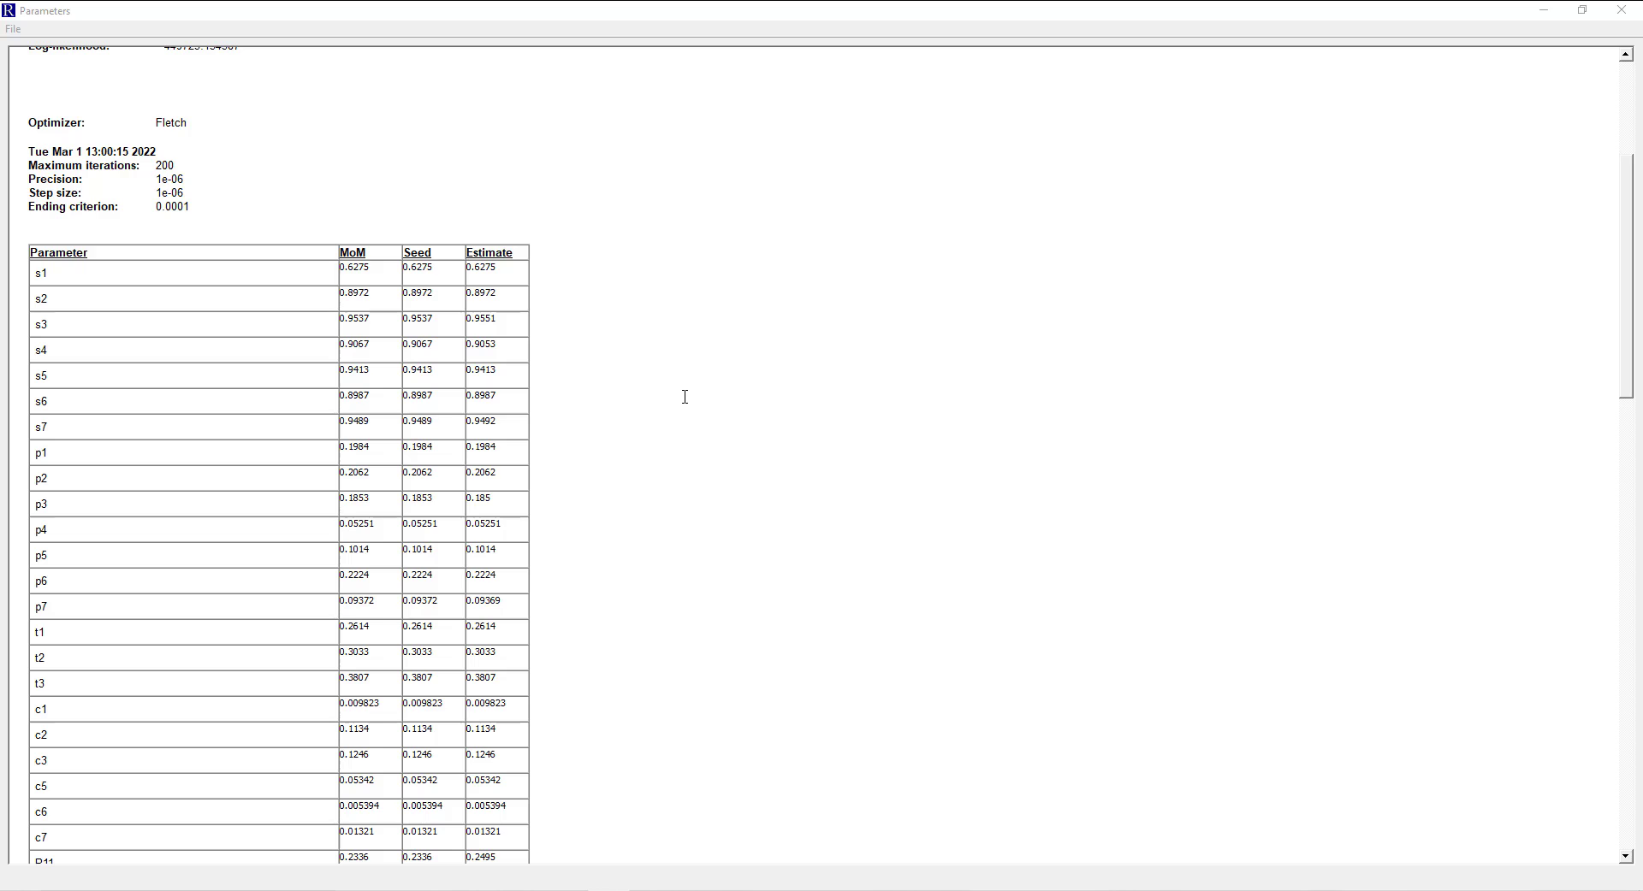
pyautogui.scroll(3, 685, 396)
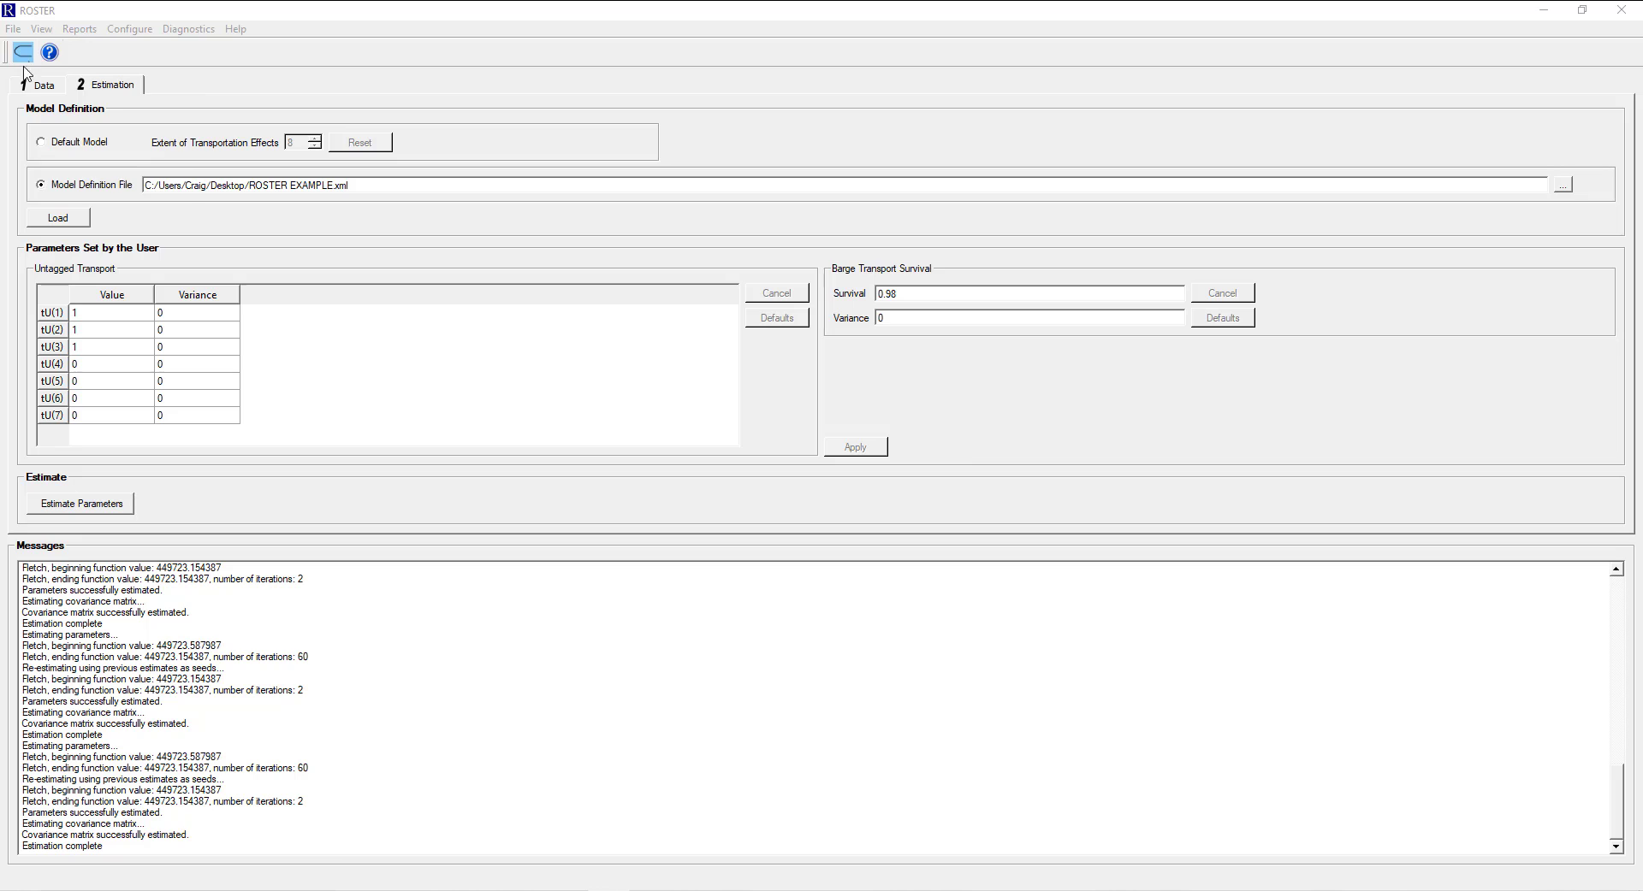
# View the Parameter Indices report at full size, look through the index assigned to each parameter, and close it
pyautogui.click(81, 29)
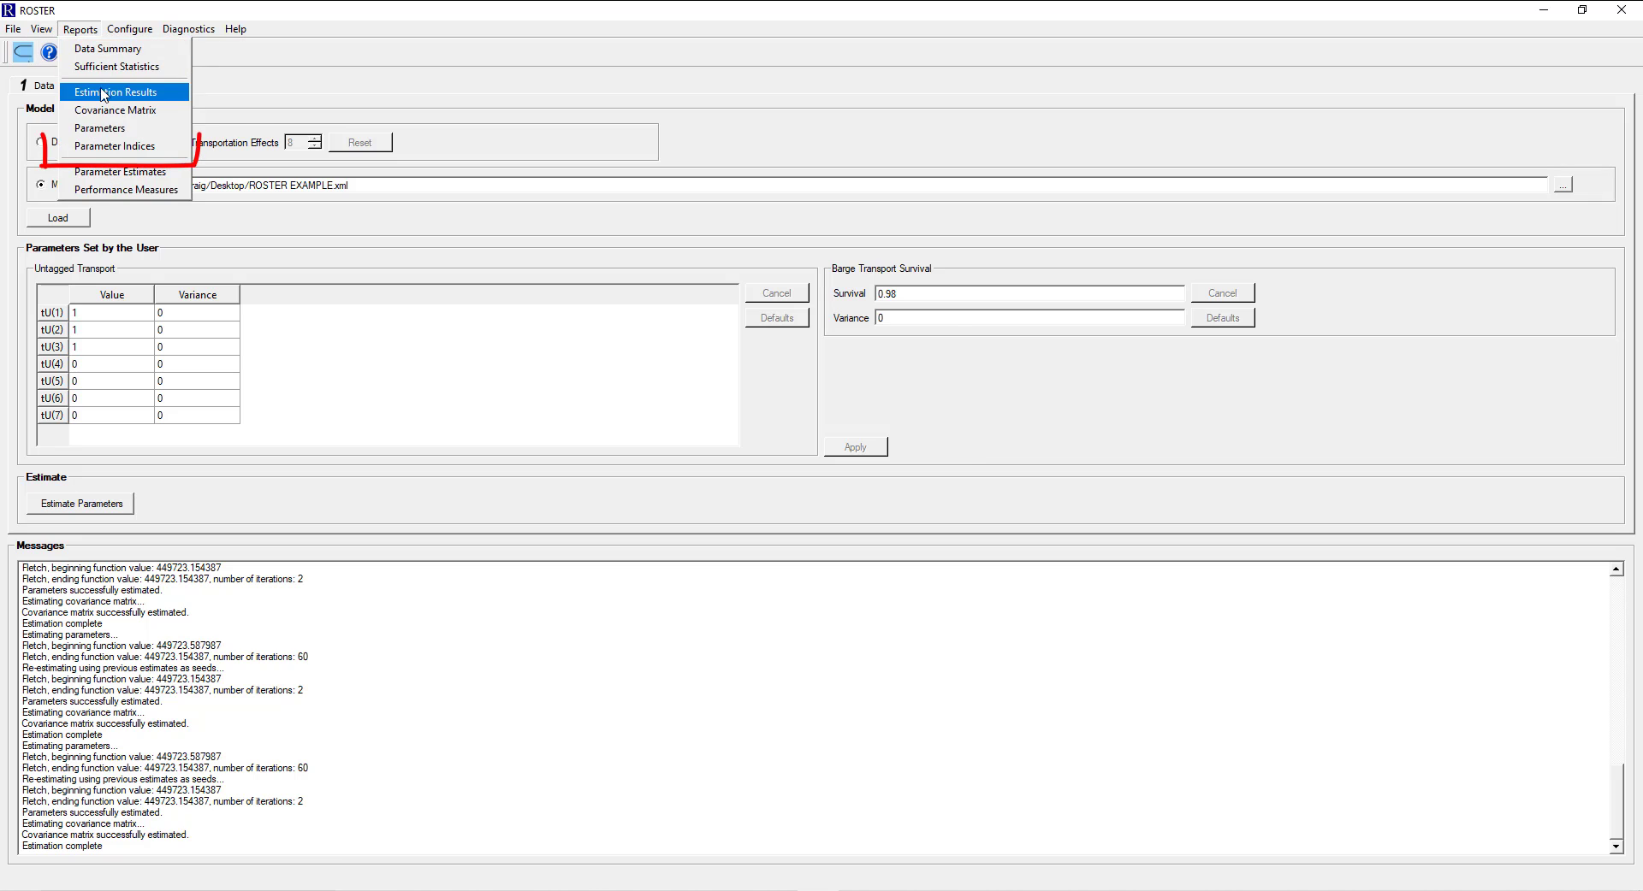
pyautogui.click(111, 145)
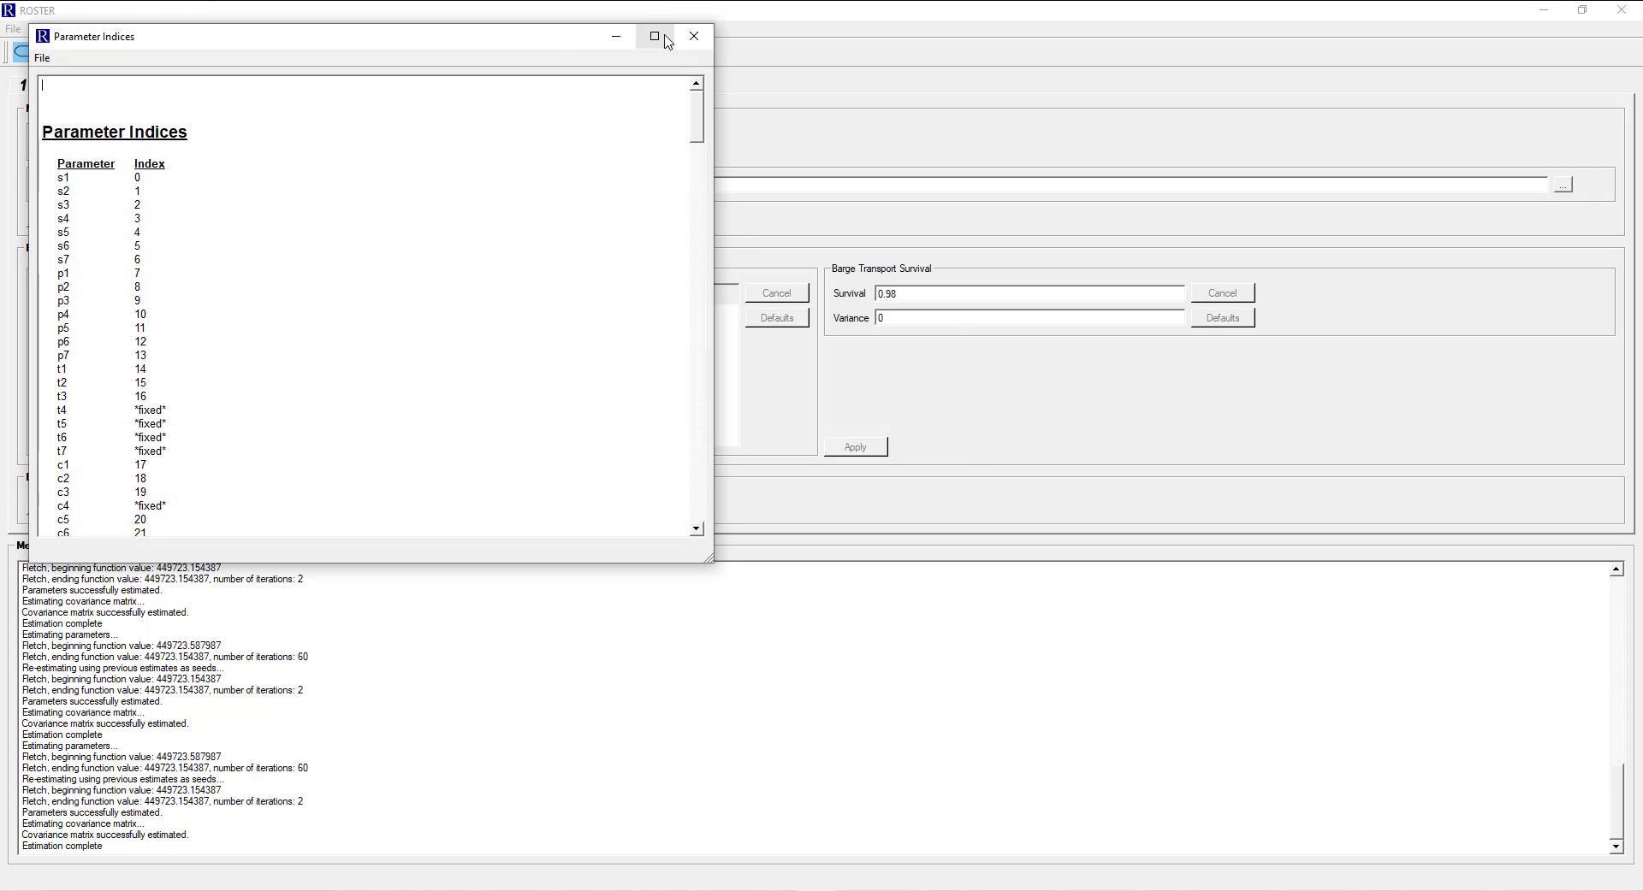
pyautogui.click(652, 33)
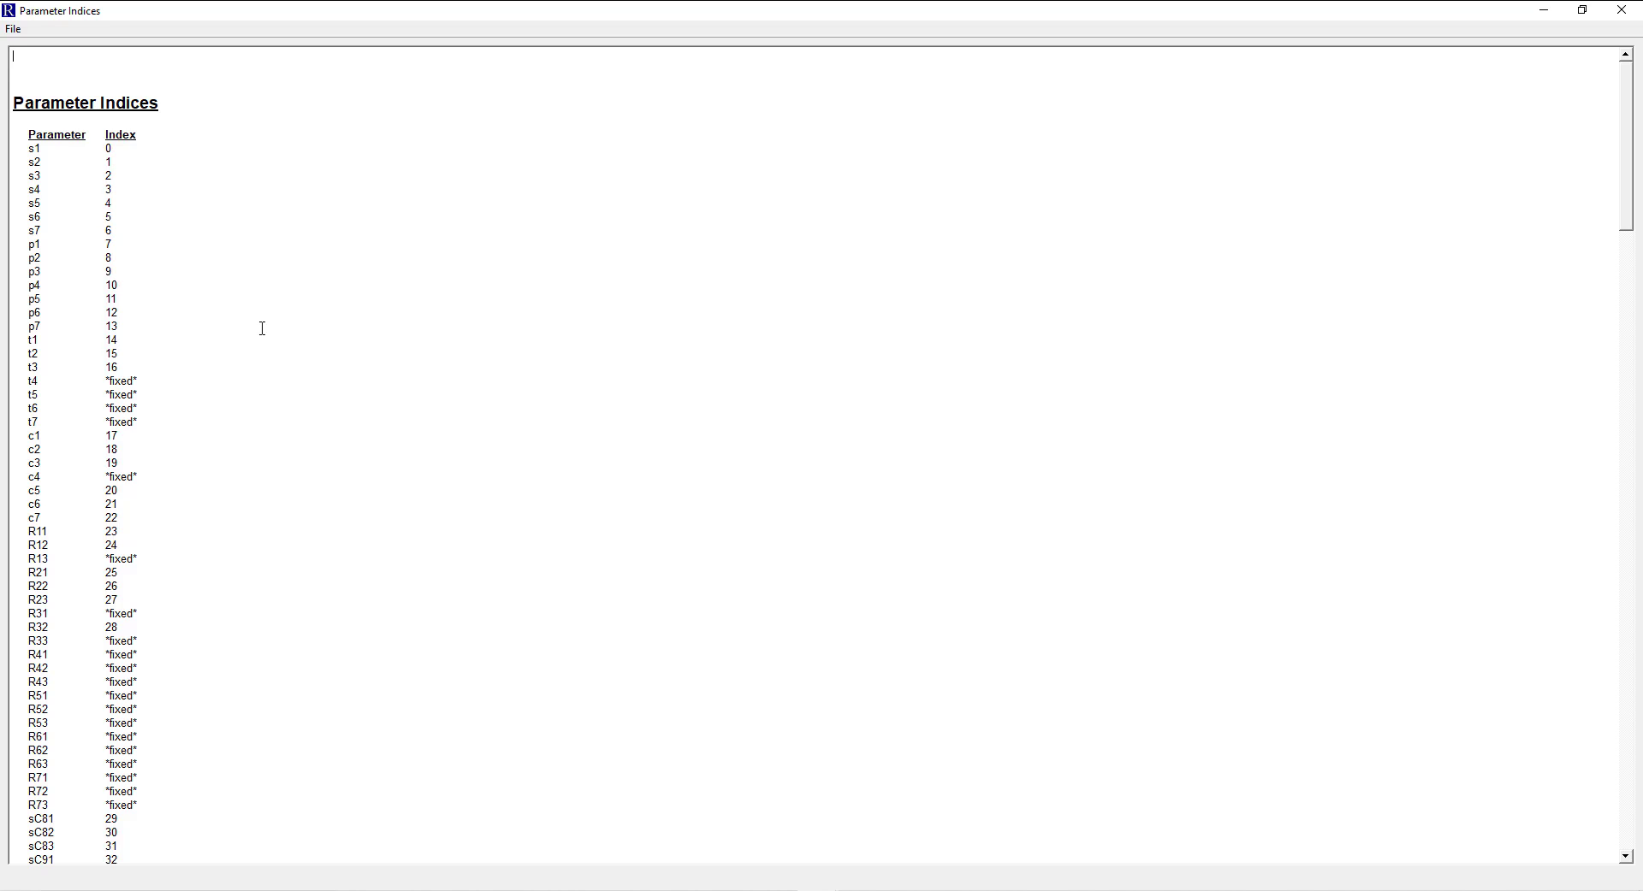
pyautogui.scroll(-1, 267, 353)
pyautogui.scroll(-2, 266, 354)
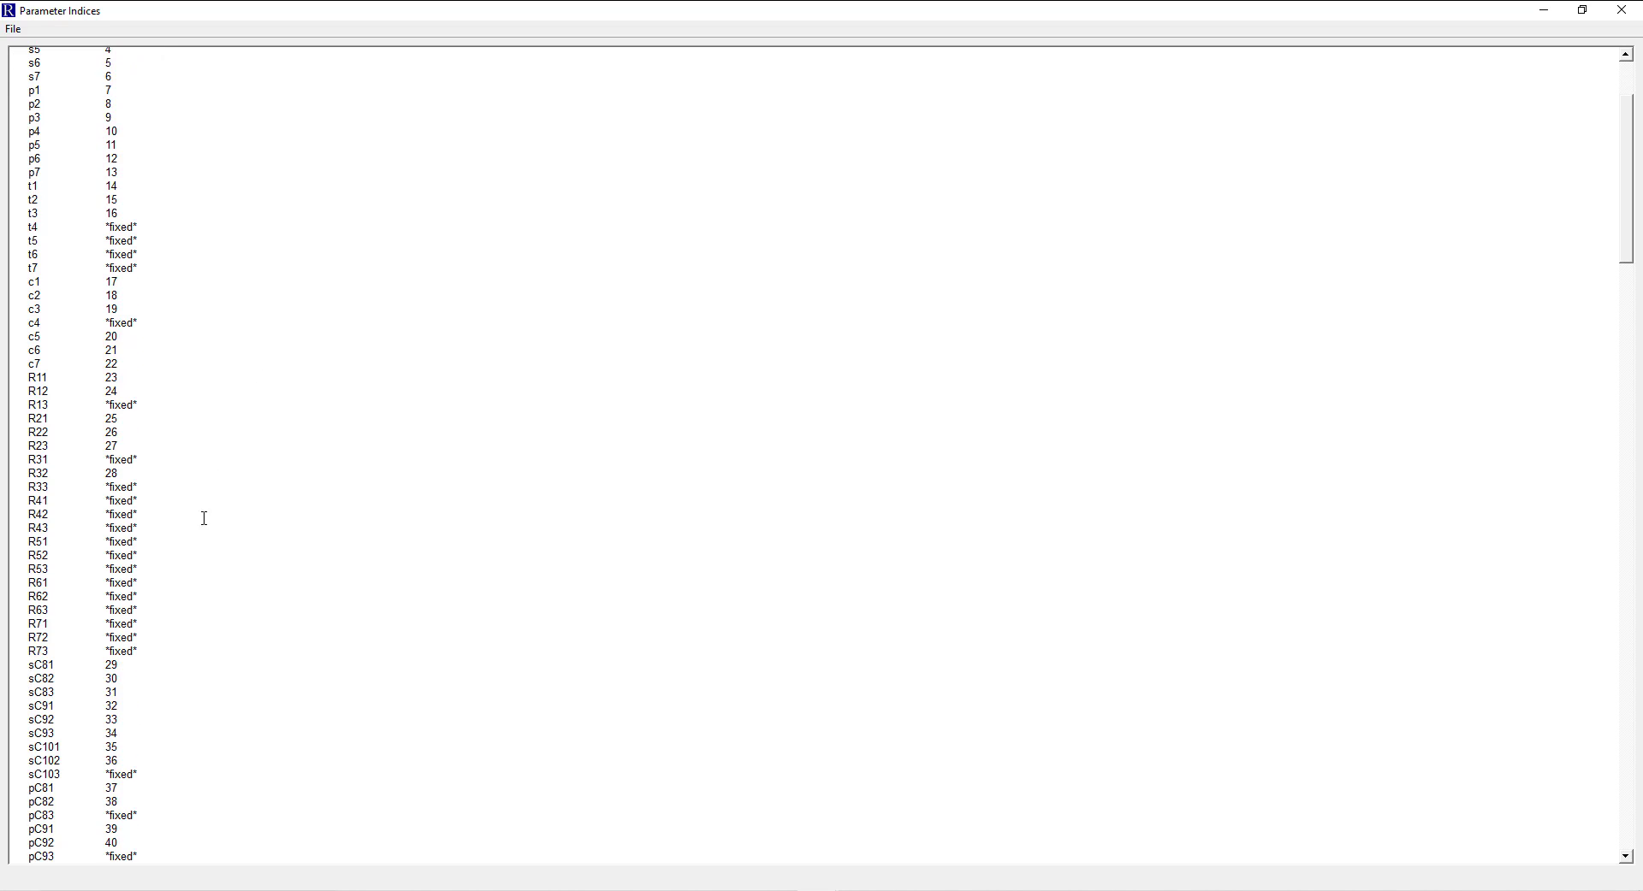
pyautogui.scroll(3, 275, 515)
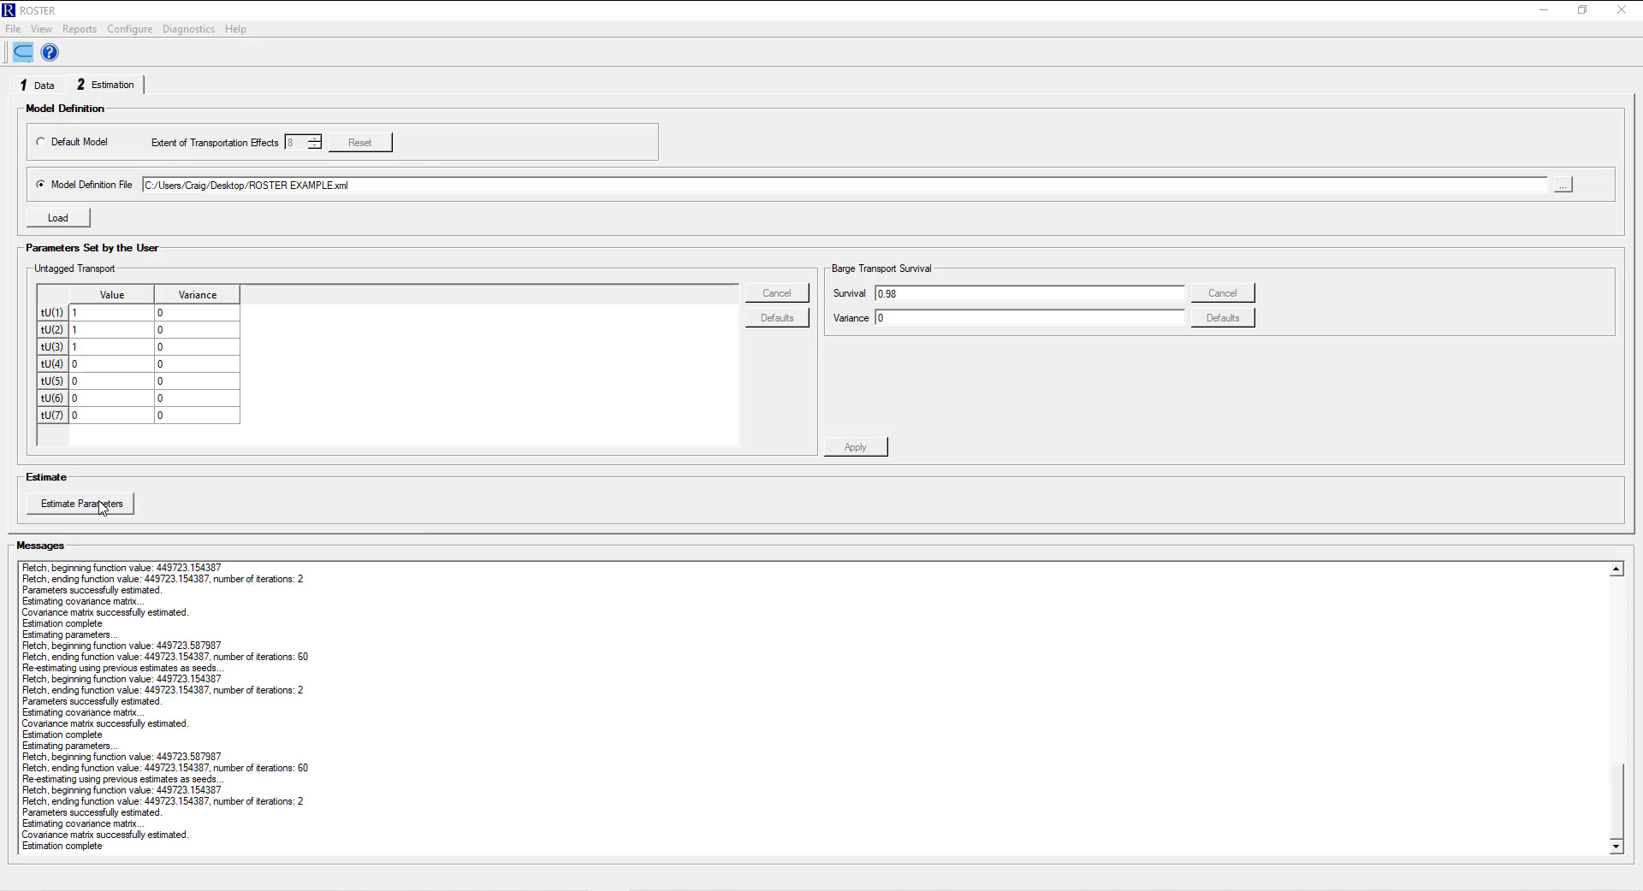
# Estimate the parameters again, view the resulting Estimation Results report at full size and close it
pyautogui.click(103, 504)
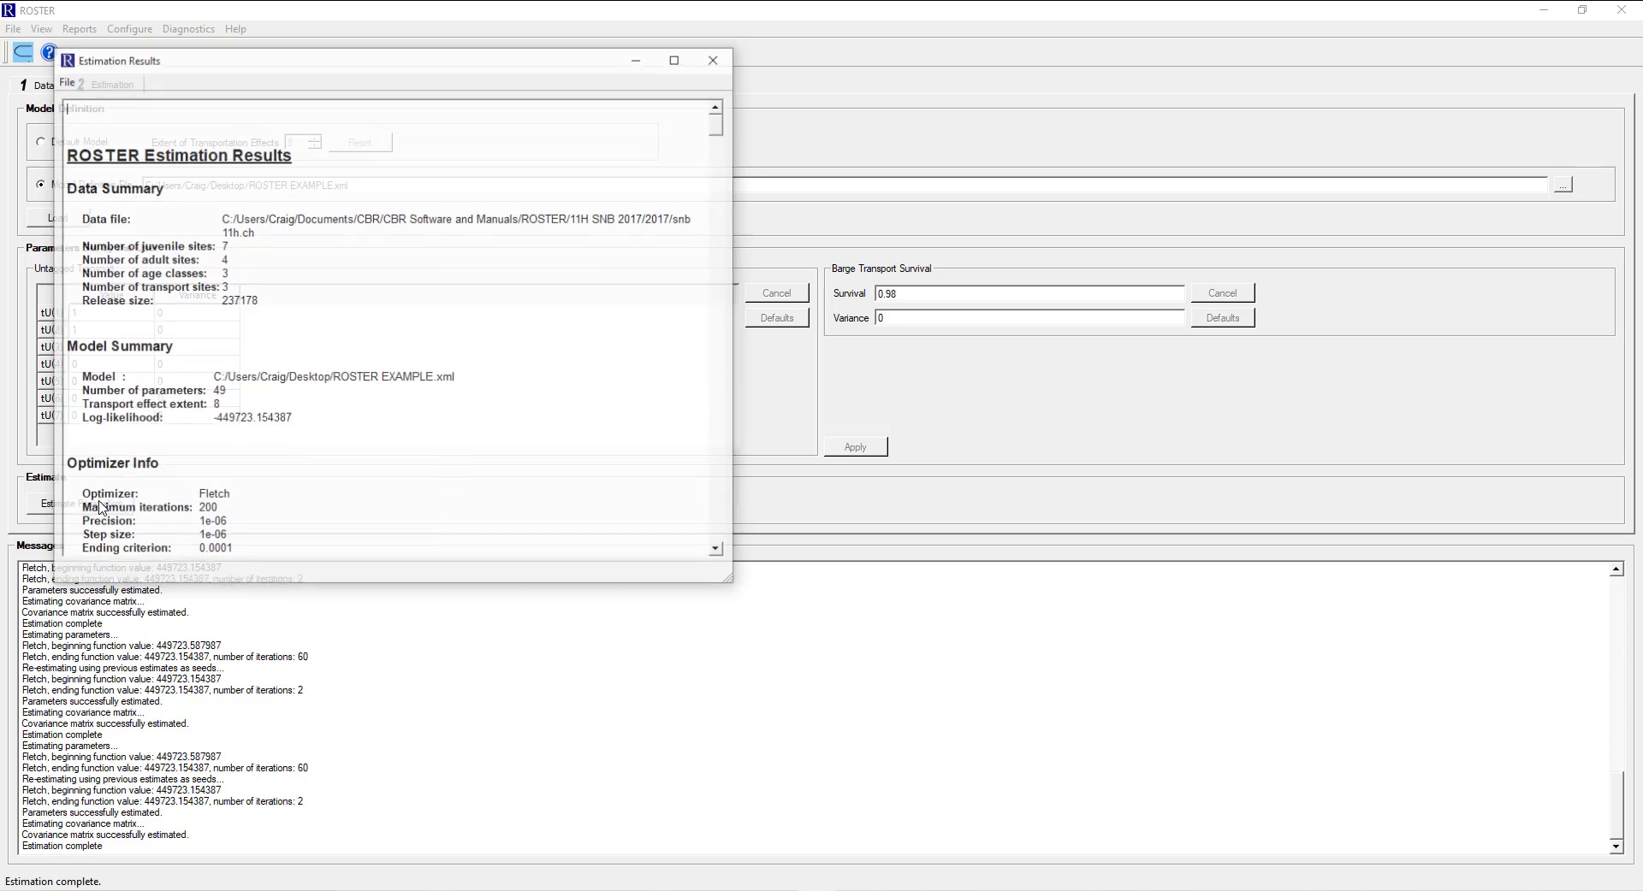
pyautogui.moveTo(494, 67); pyautogui.dragTo(750, 106)
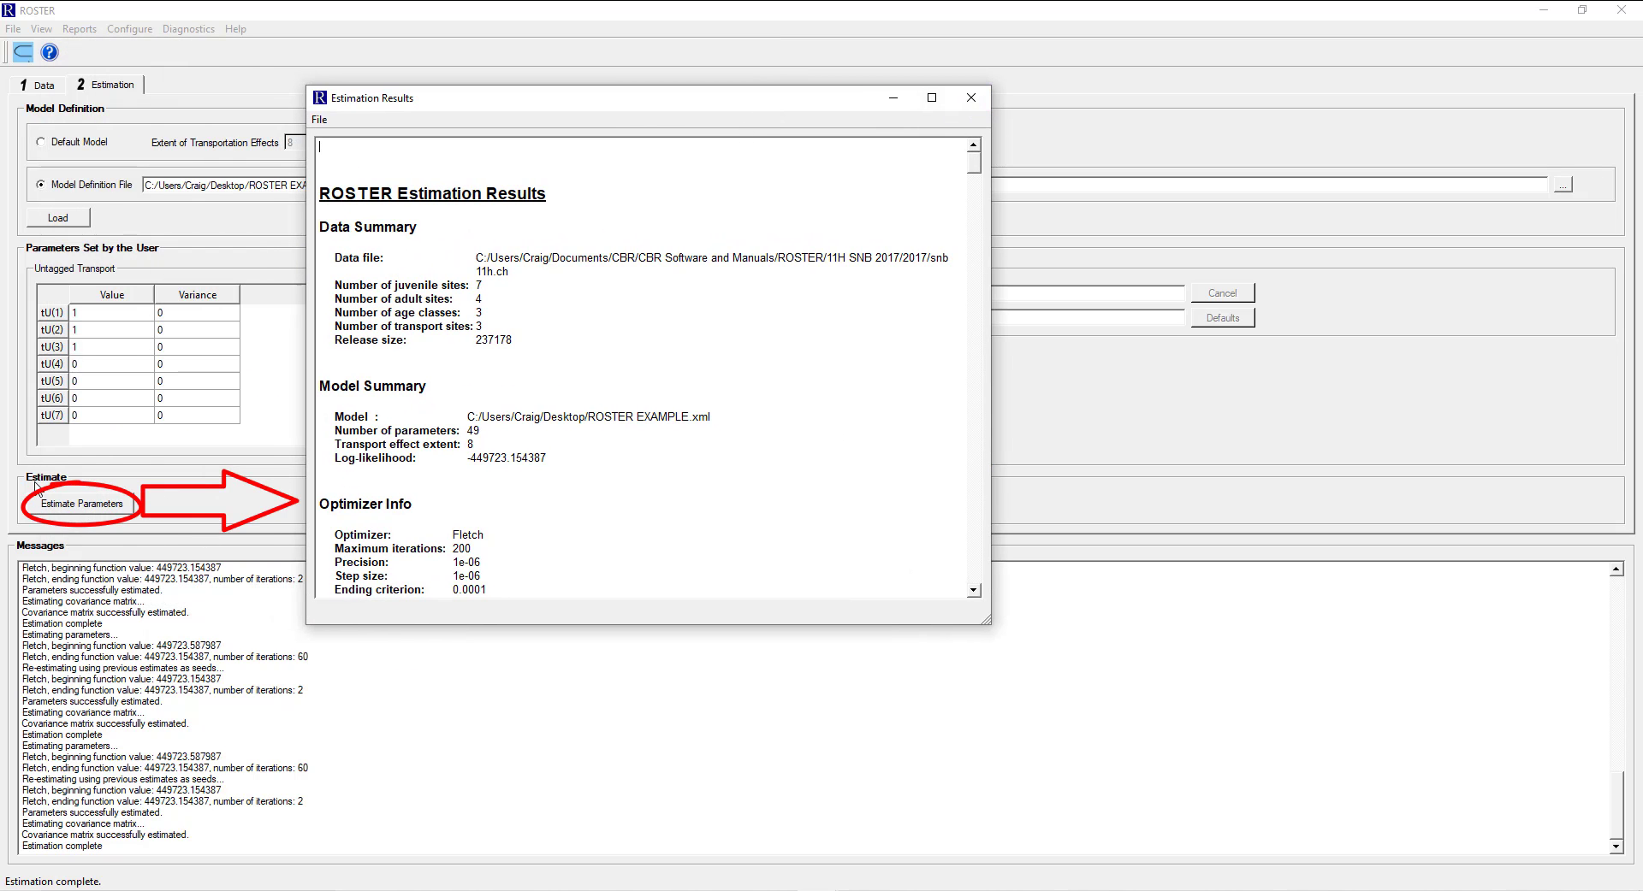
pyautogui.click(931, 97)
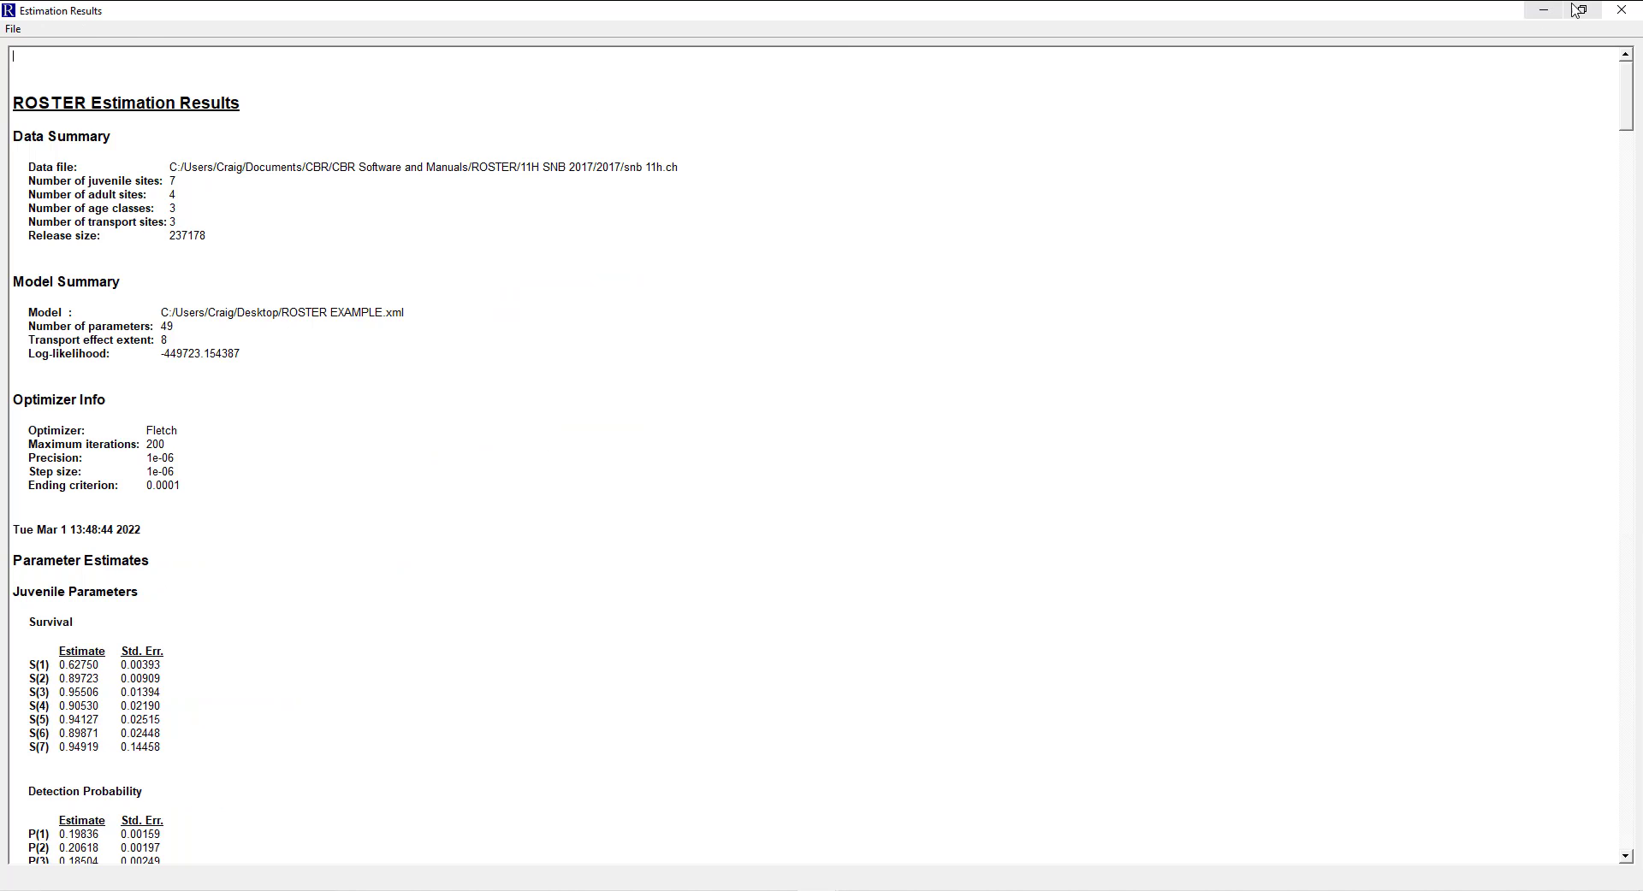
pyautogui.click(1622, 10)
# Reopen the Estimation Results report from the available reports and look through it to the end
pyautogui.click(77, 29)
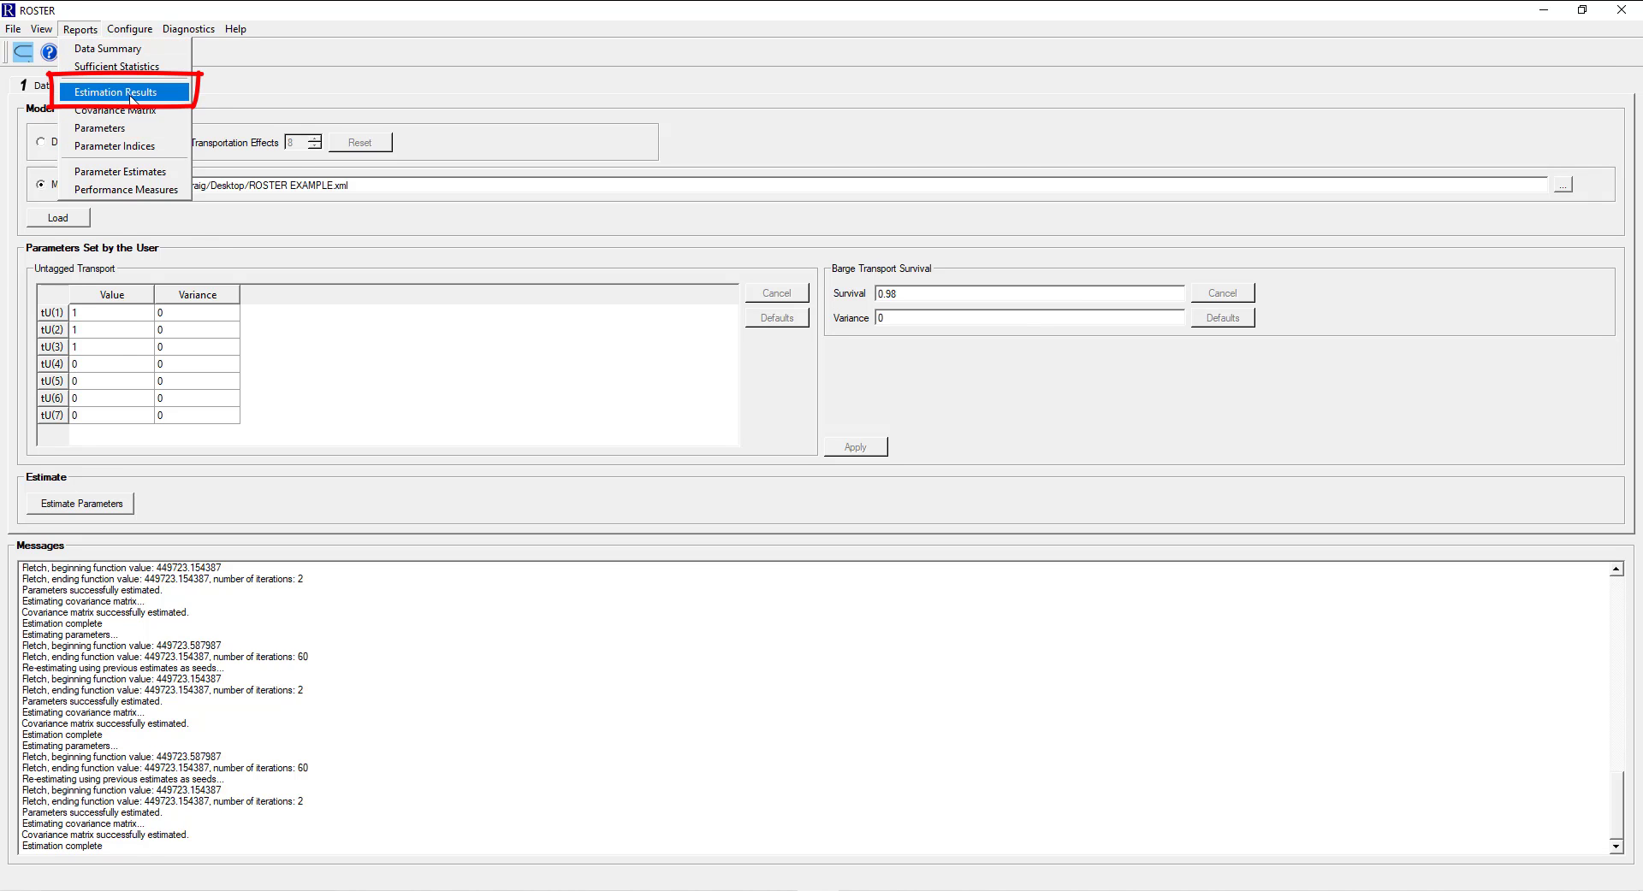
pyautogui.click(116, 91)
pyautogui.moveTo(1627, 101); pyautogui.dragTo(1625, 822)
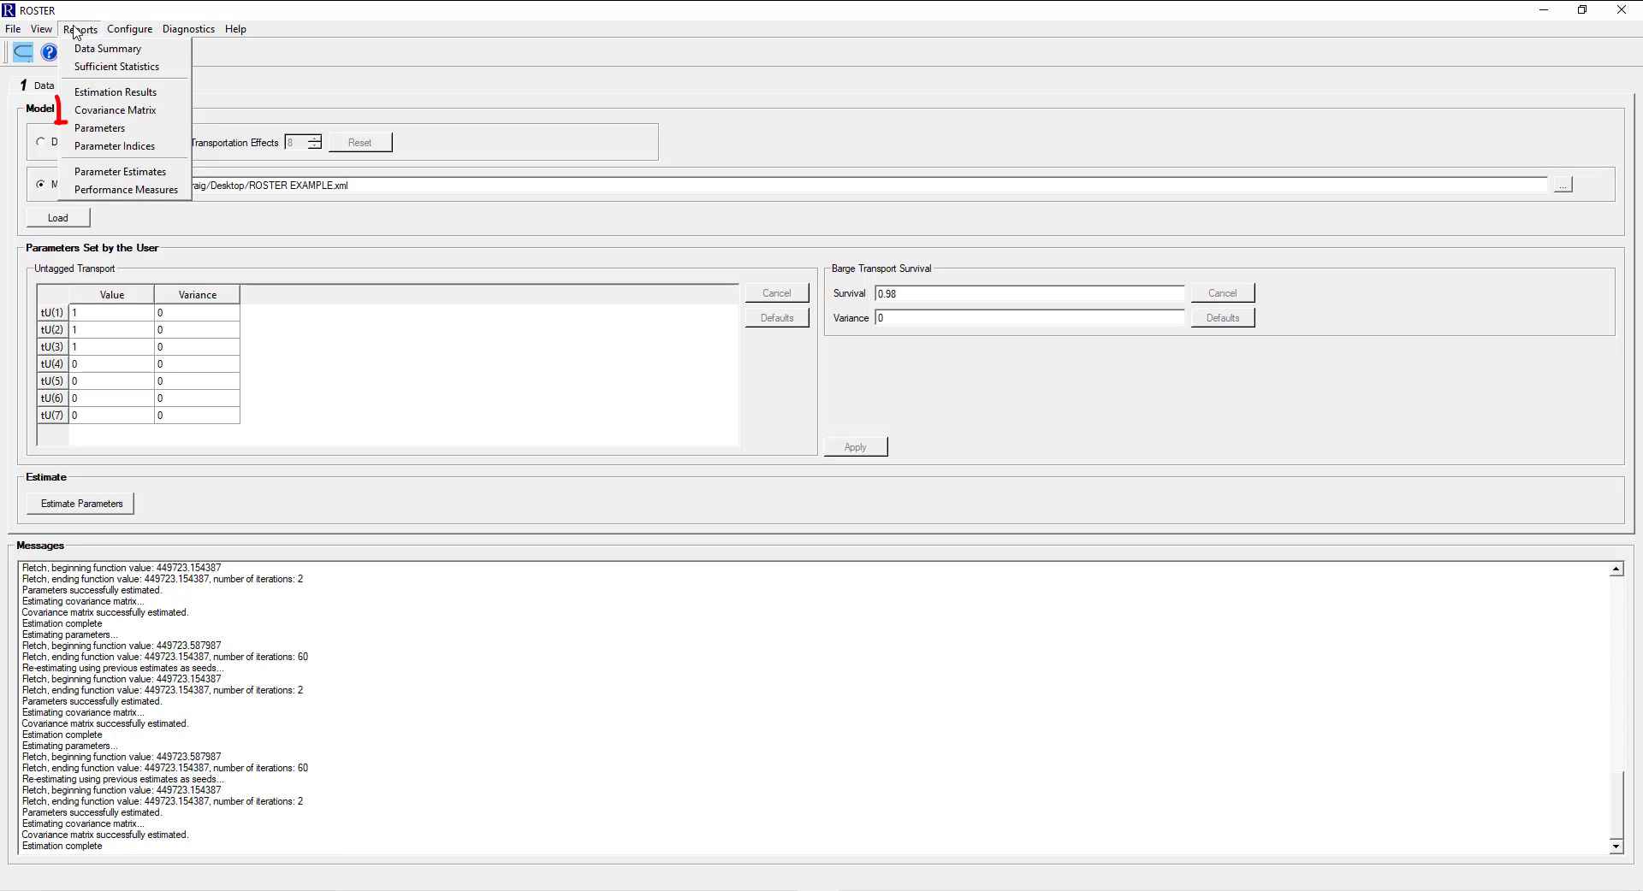
# View the Covariance Matrix report at full size, examine its variances and covariances, and close it
pyautogui.click(115, 109)
pyautogui.click(594, 125)
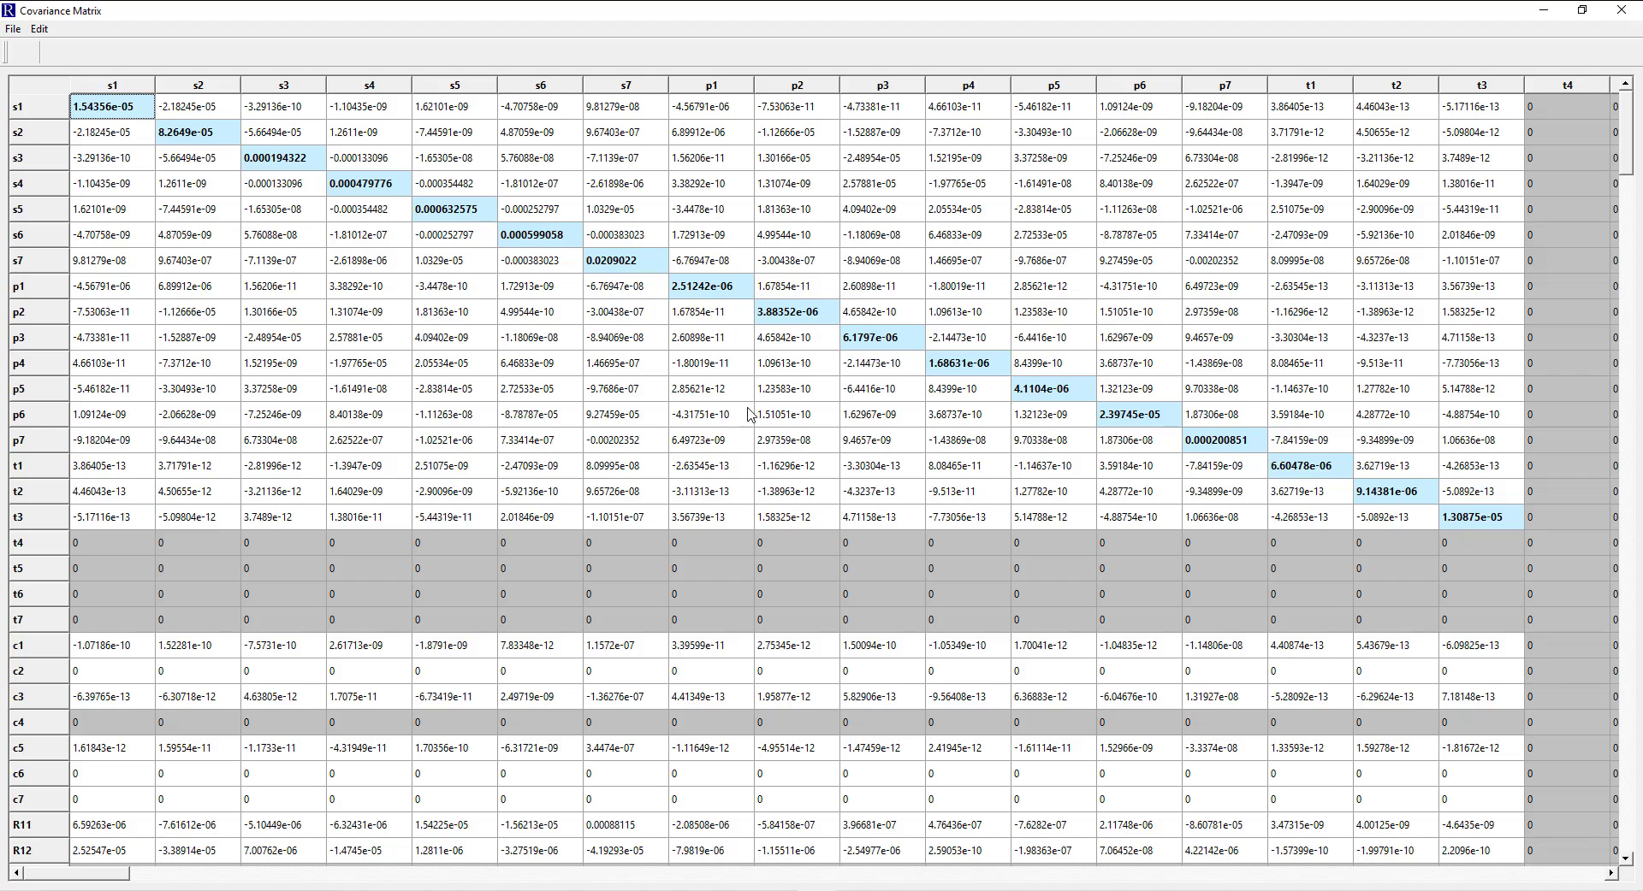
pyautogui.click(10, 26)
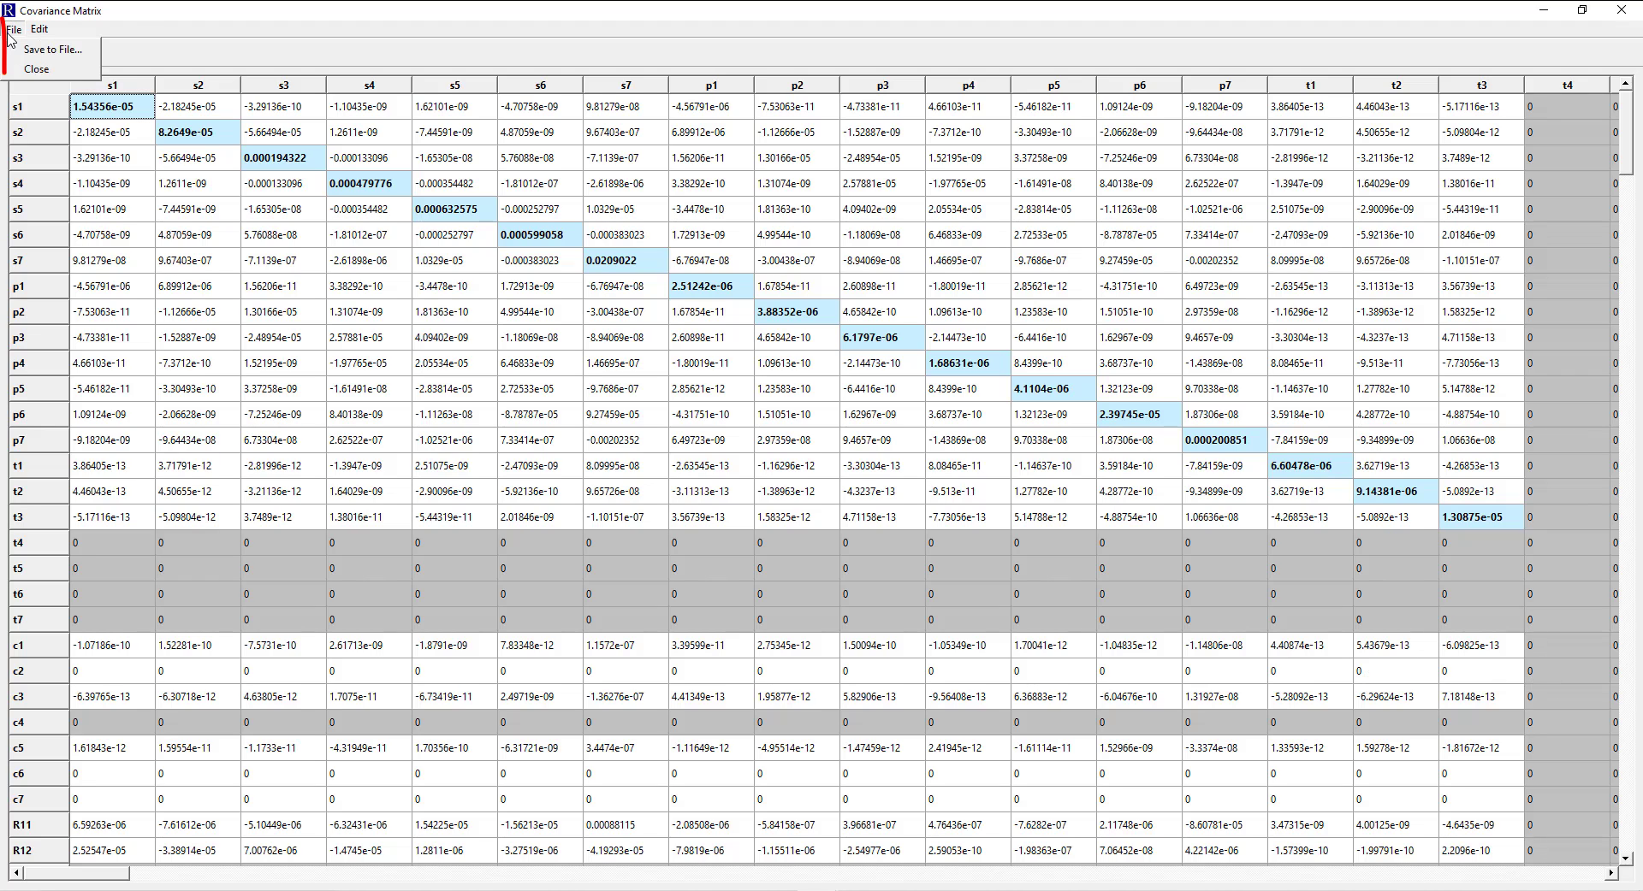
pyautogui.click(36, 68)
# View the Parameter Estimates report, examining its estimates and standard errors, and close it
pyautogui.click(81, 29)
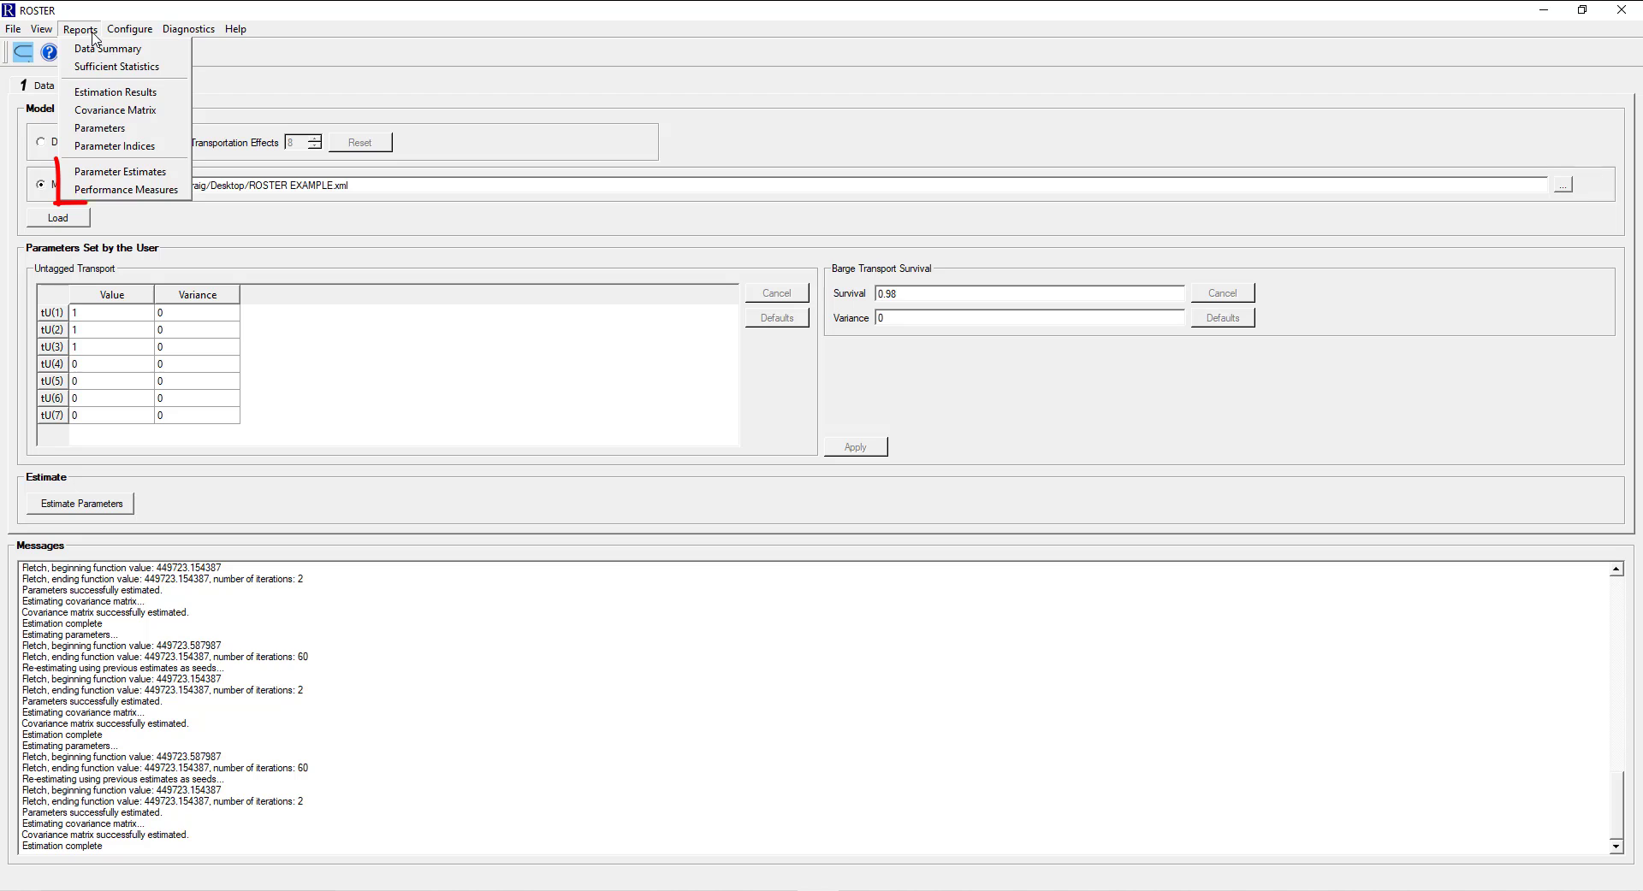
pyautogui.click(120, 178)
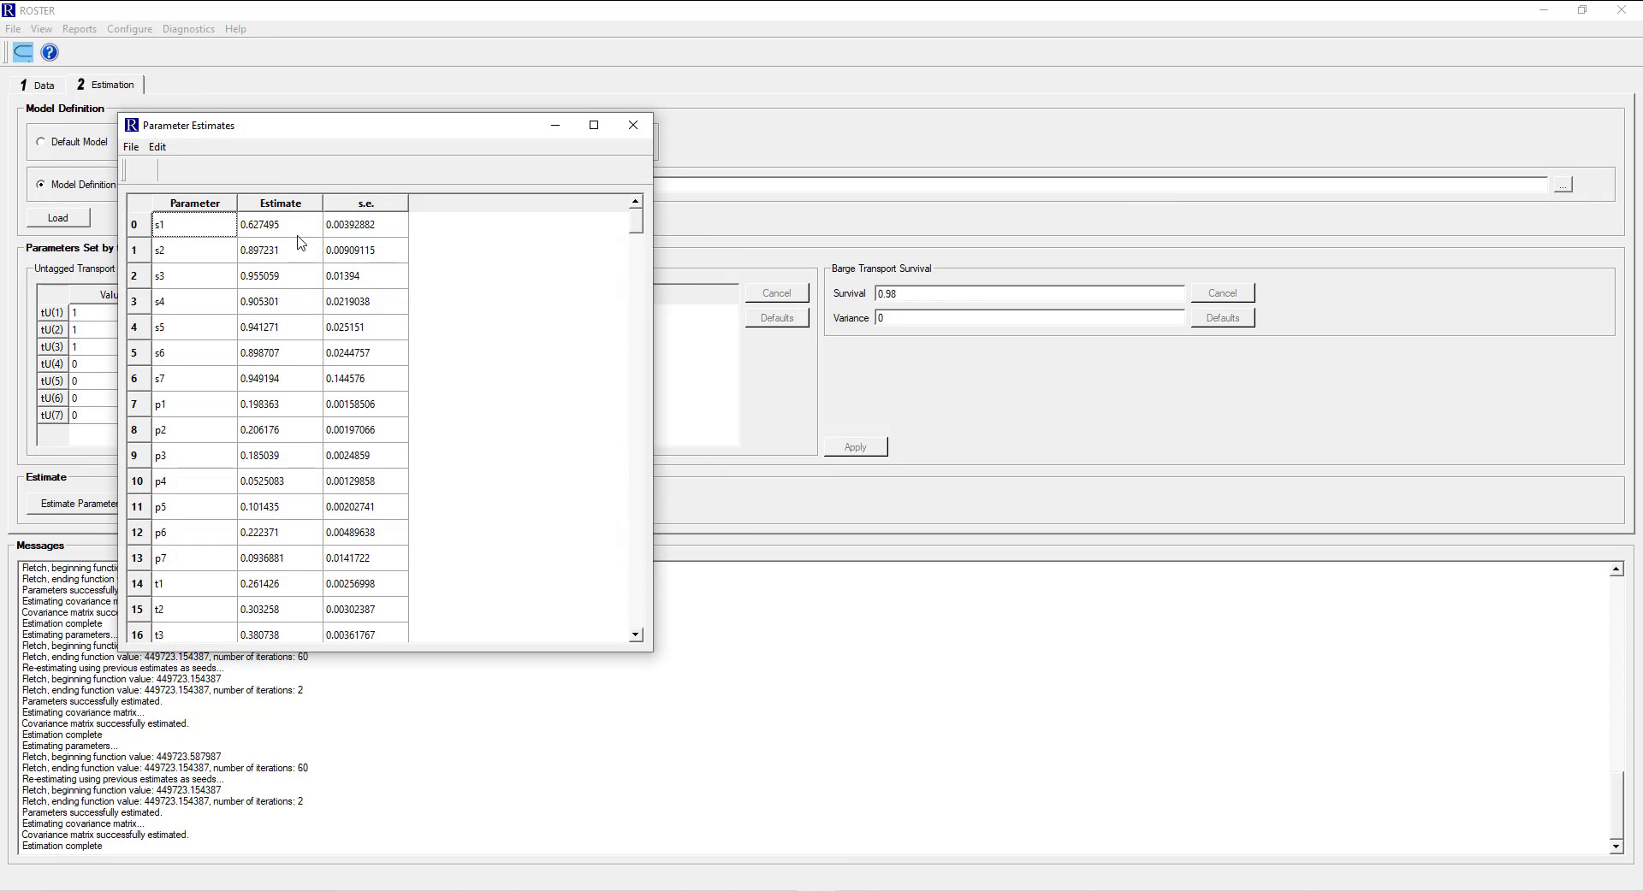
pyautogui.moveTo(631, 228)
pyautogui.mouseDown()
pyautogui.moveTo(641, 531)
pyautogui.moveTo(638, 224)
pyautogui.mouseUp()
pyautogui.click(634, 125)
# View the Performance Measures report, look through its values and standard errors, and close it
pyautogui.click(80, 29)
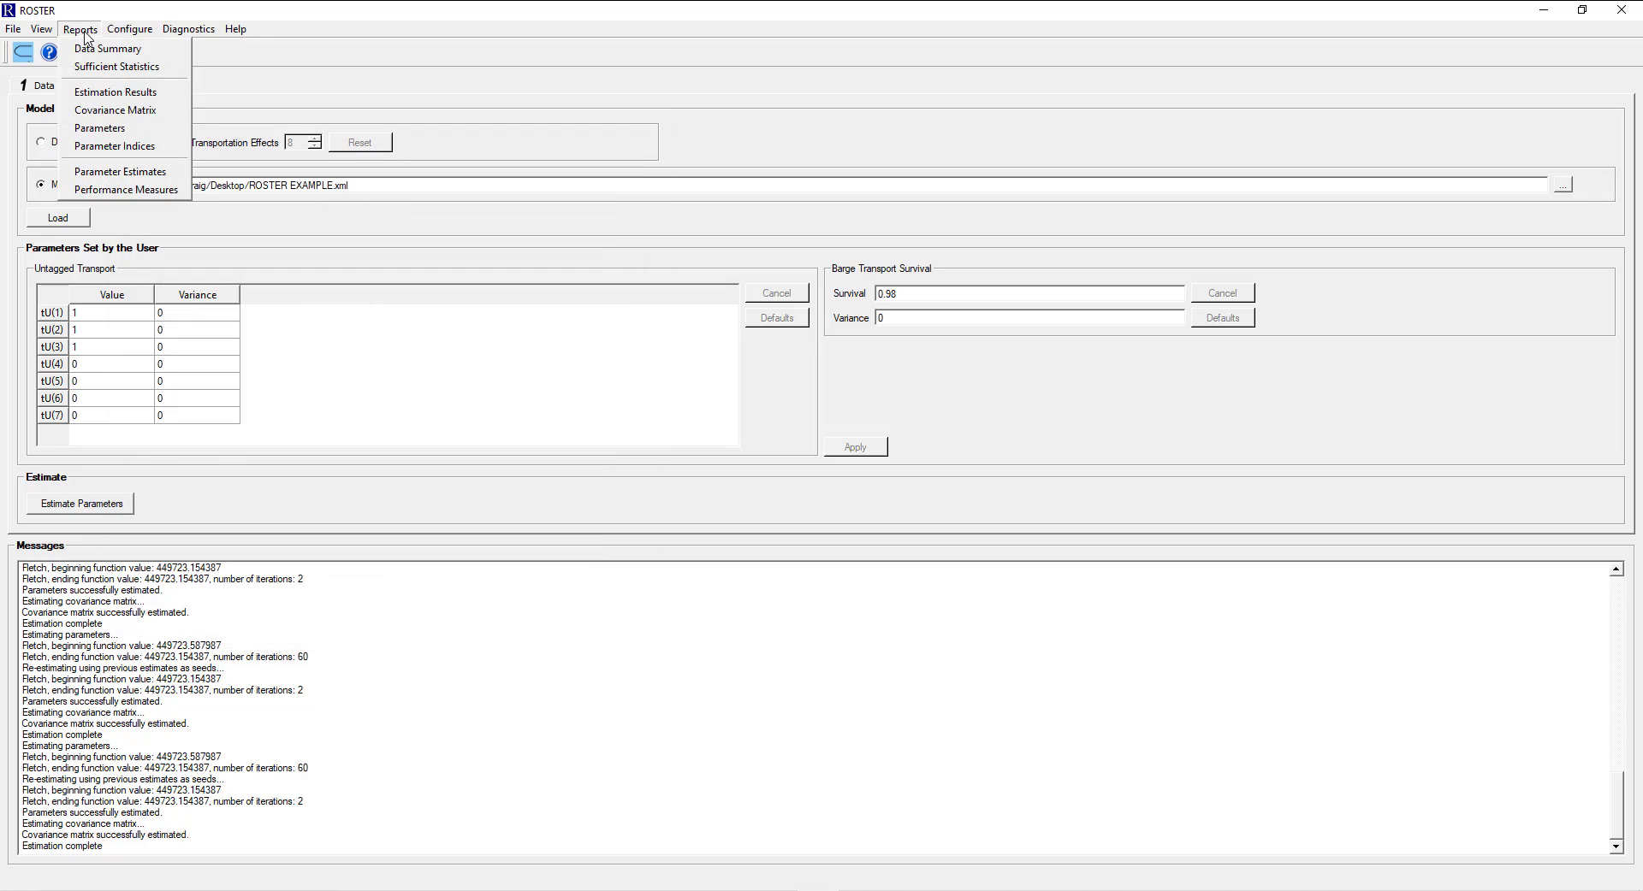
pyautogui.click(137, 191)
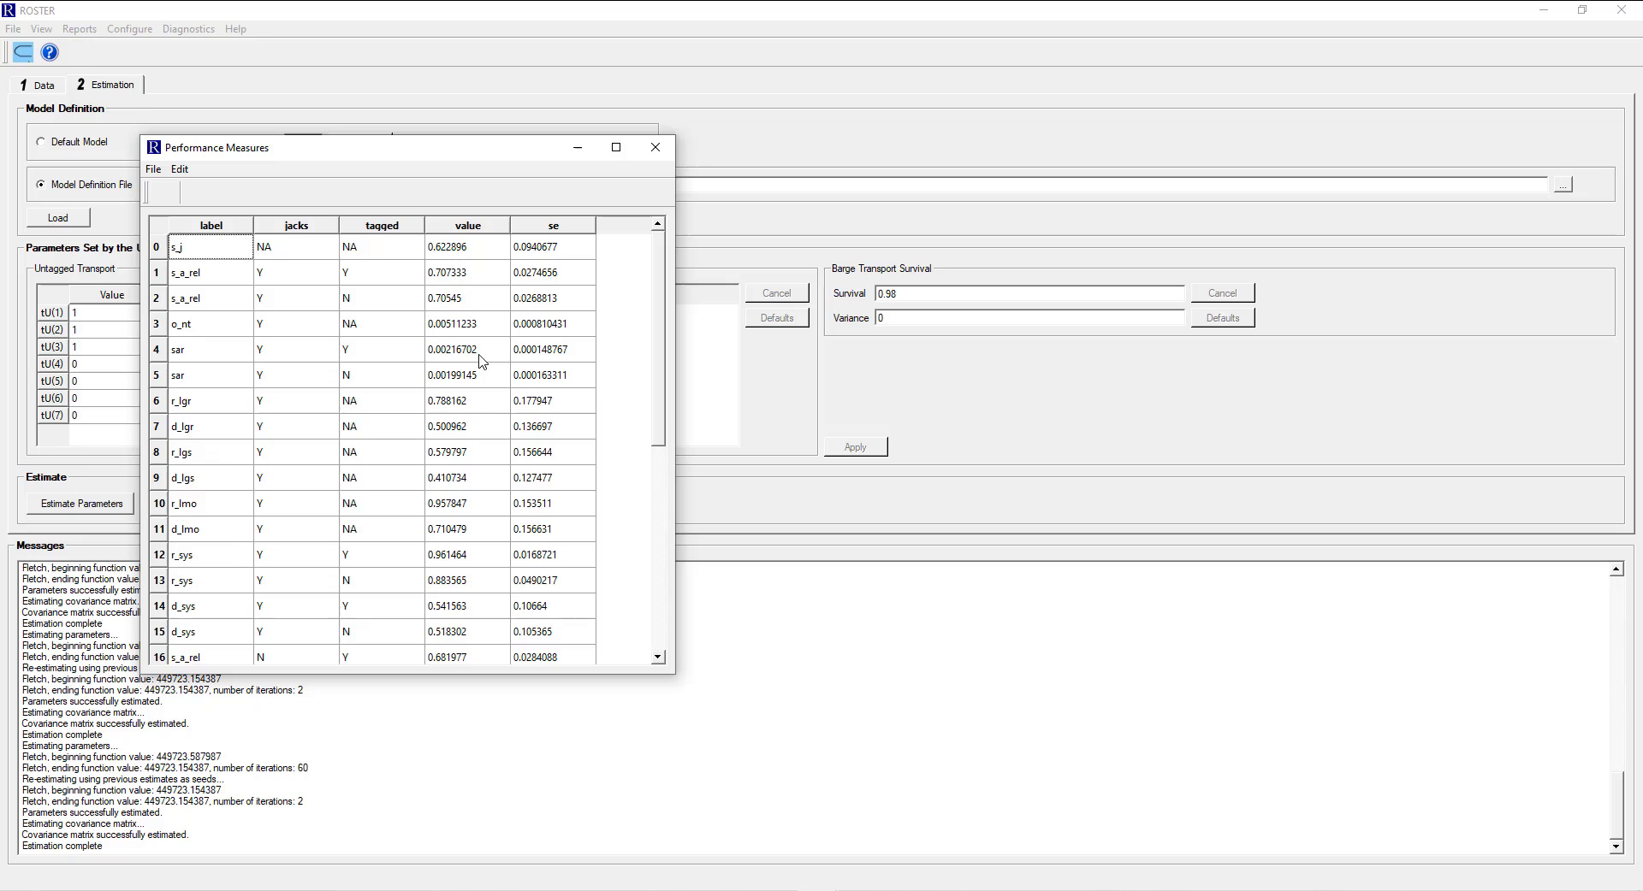
pyautogui.scroll(-5, 475, 355)
pyautogui.scroll(5, 454, 342)
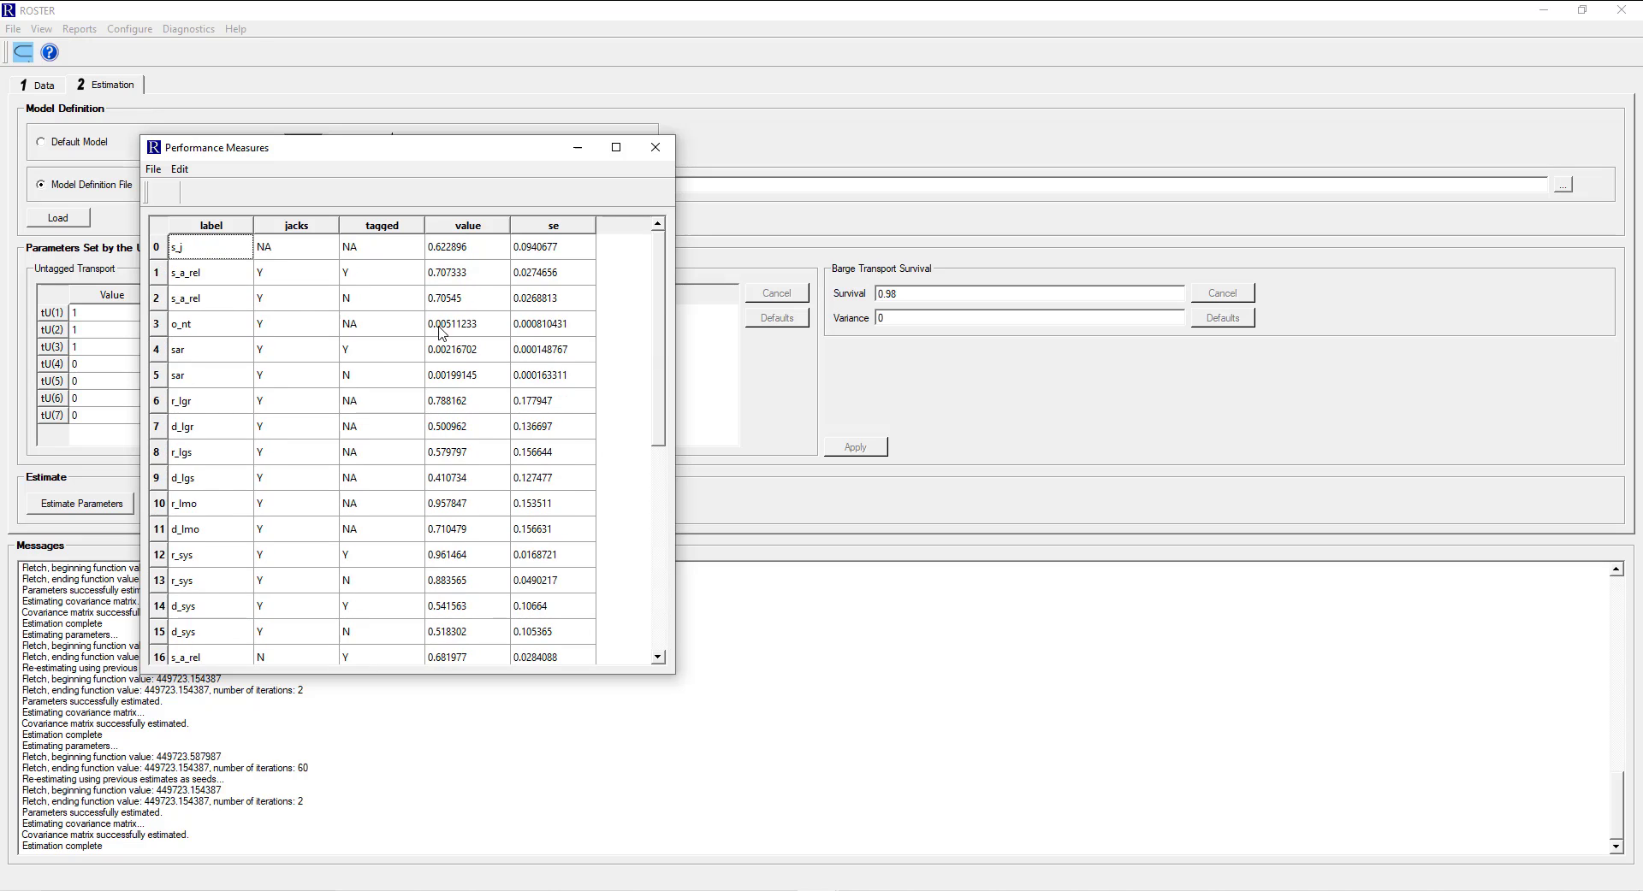
pyautogui.click(656, 147)
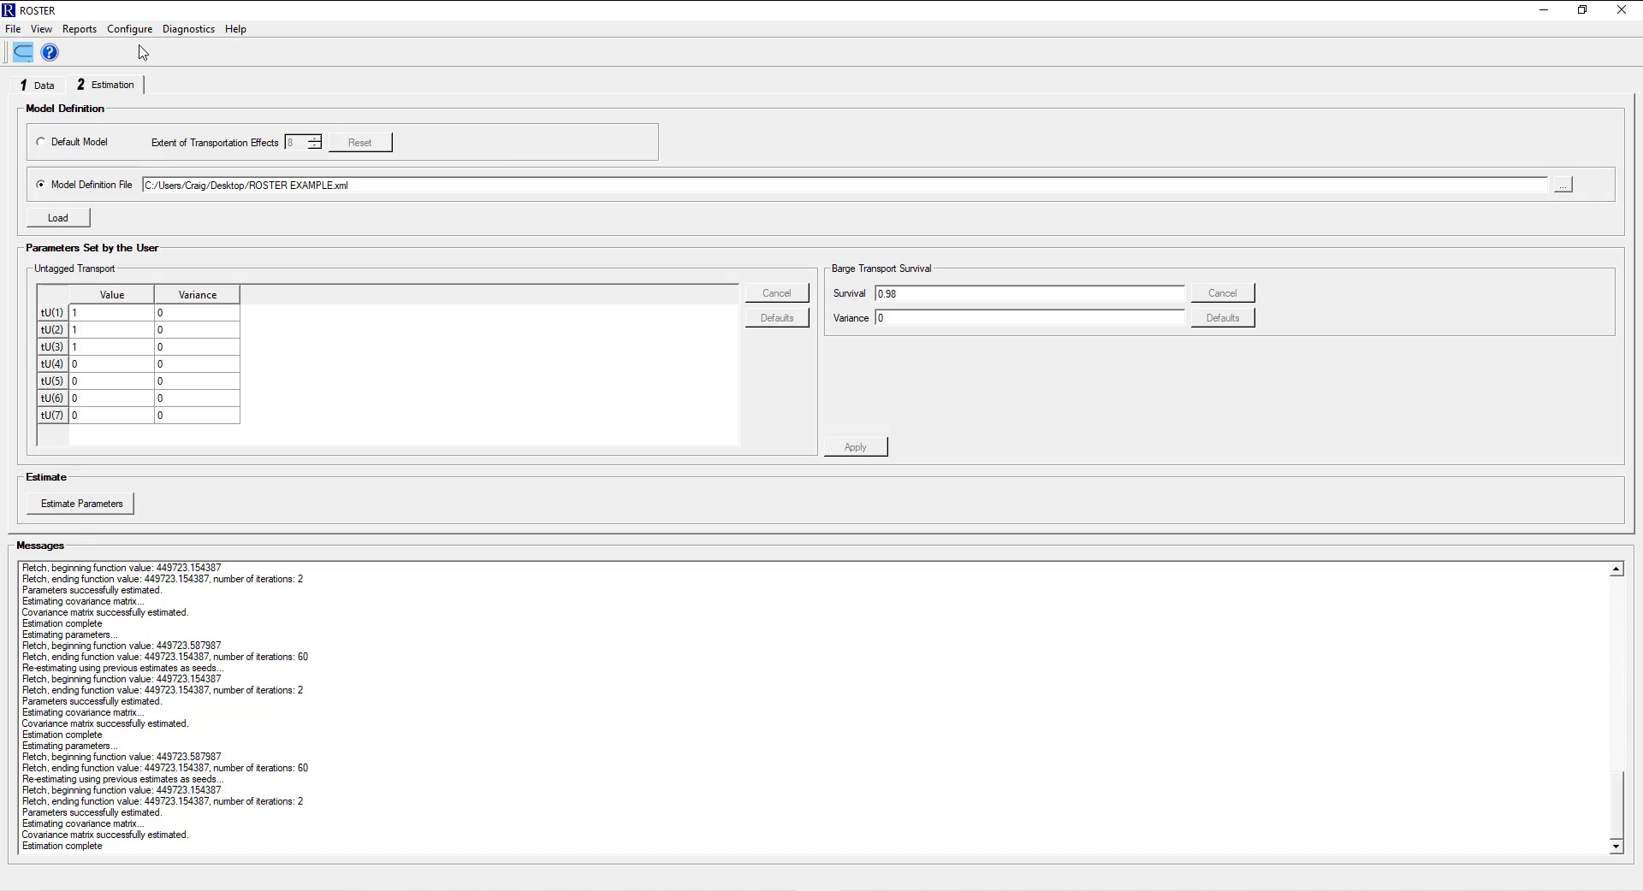
# Review the optimizer setup, including its maximum iterations, precision, step size and ending criterion, and close it
pyautogui.click(130, 29)
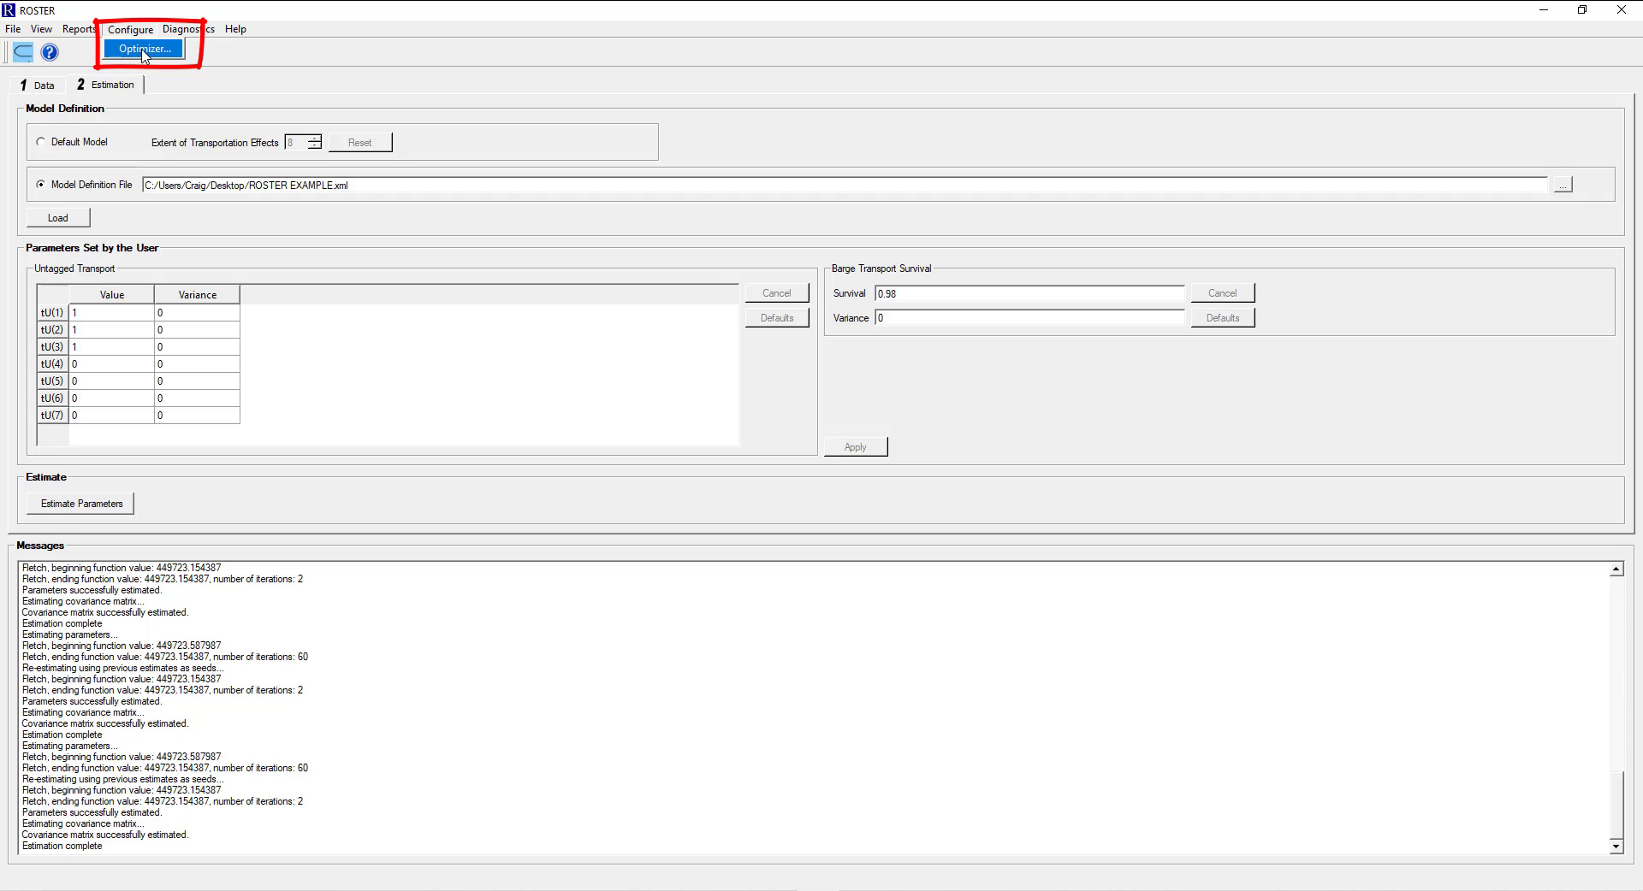
pyautogui.click(144, 51)
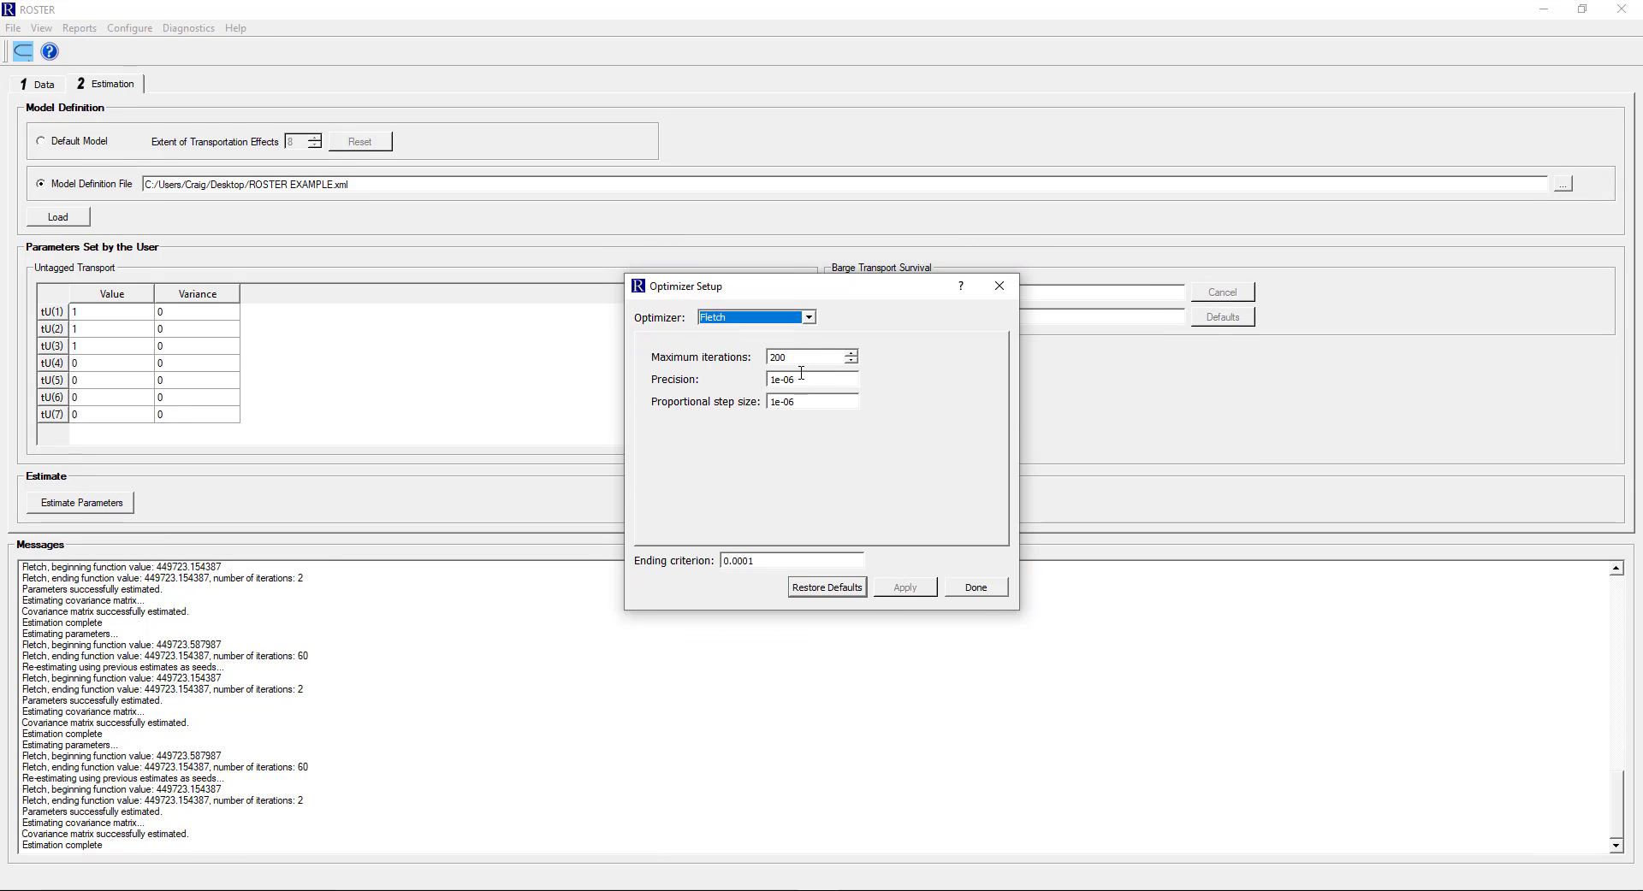
pyautogui.click(976, 588)
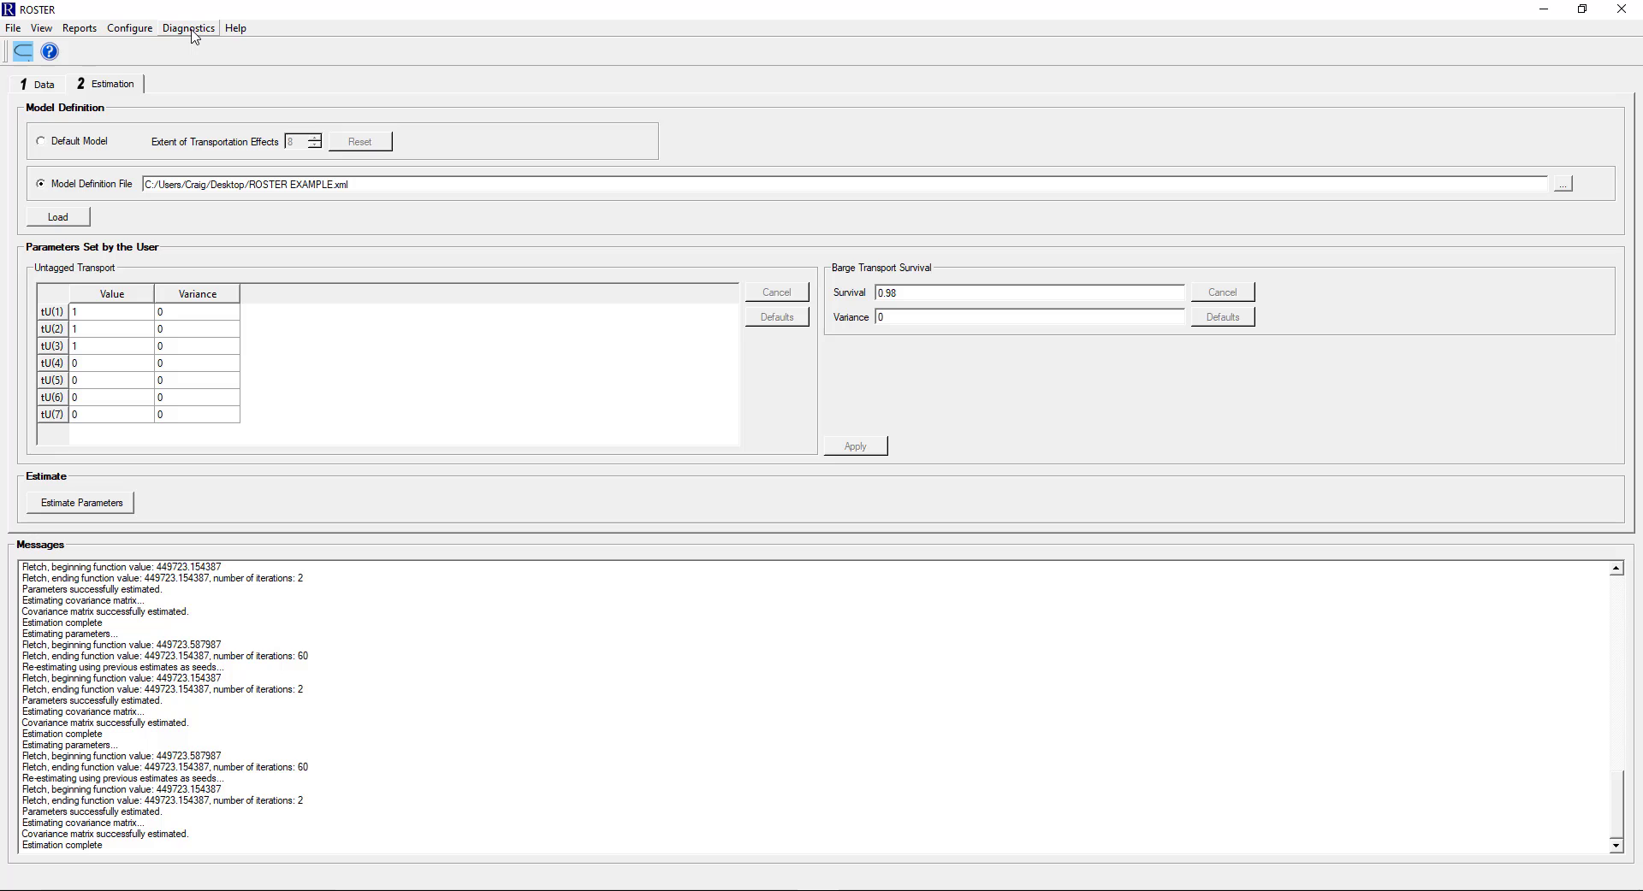
# Try the random noise option for the initial parameter seeds, switch it off again and cancel the Parameter Seeds settings
pyautogui.click(190, 29)
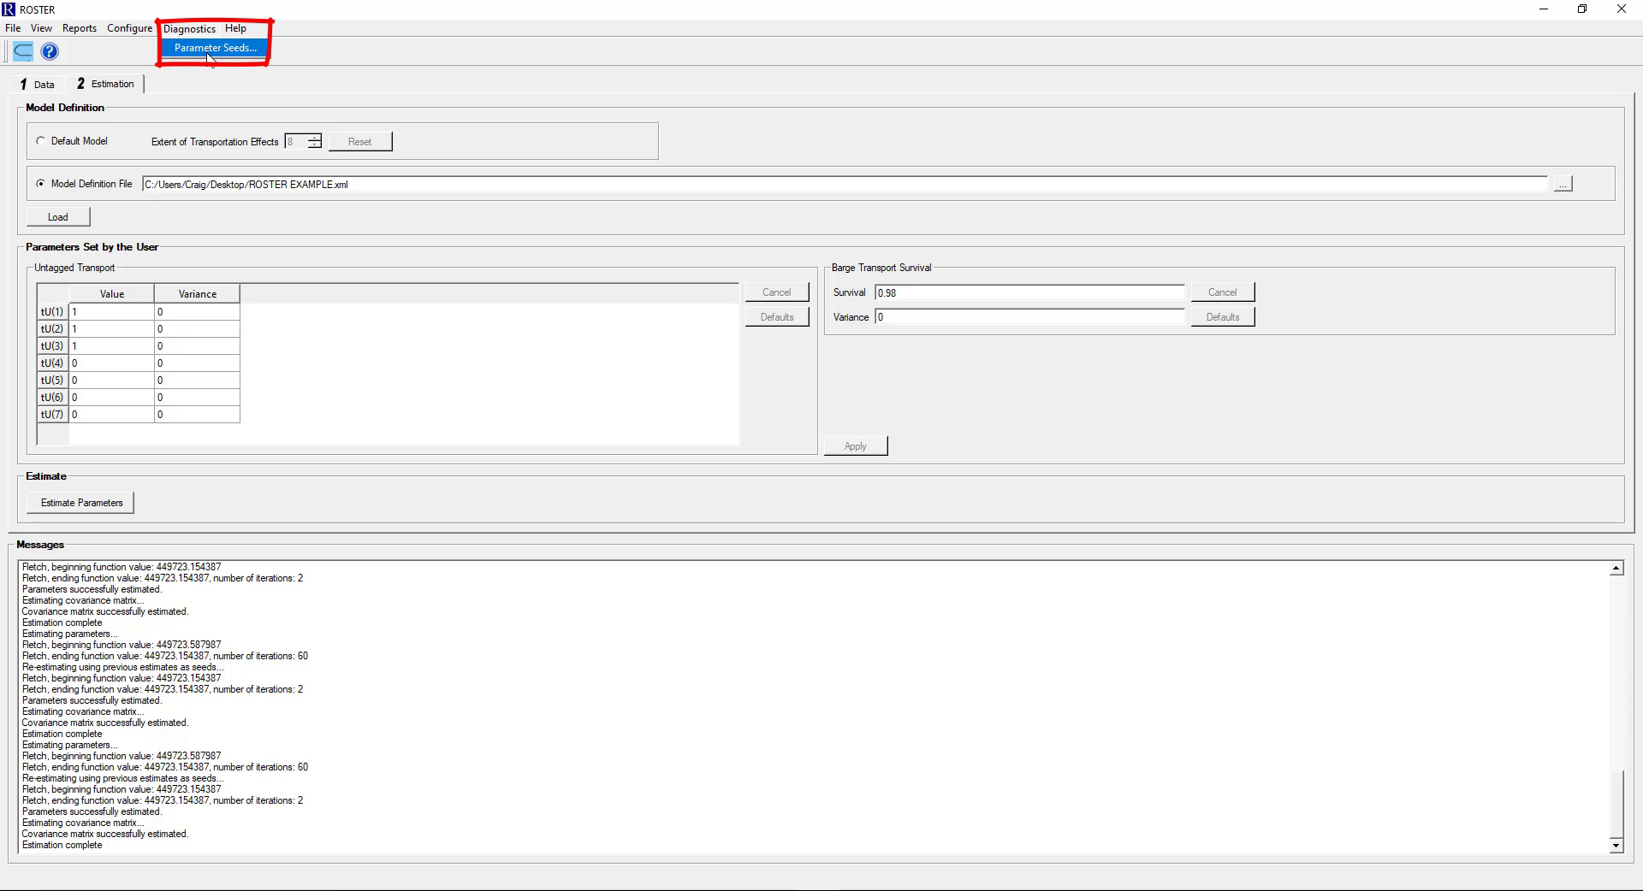
pyautogui.click(213, 48)
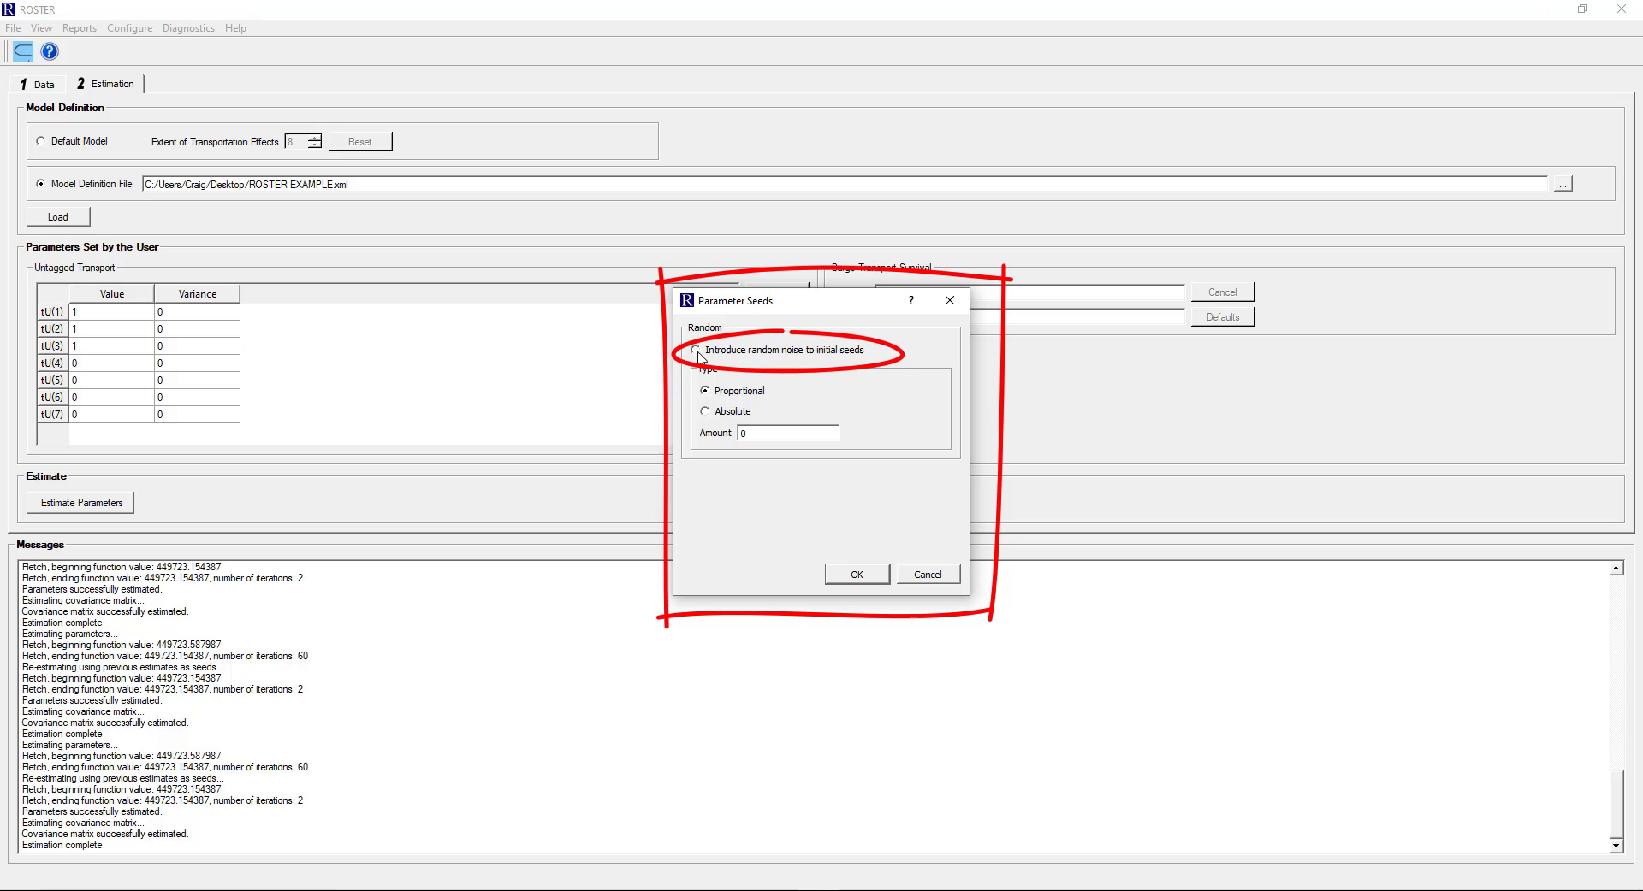
pyautogui.click(696, 350)
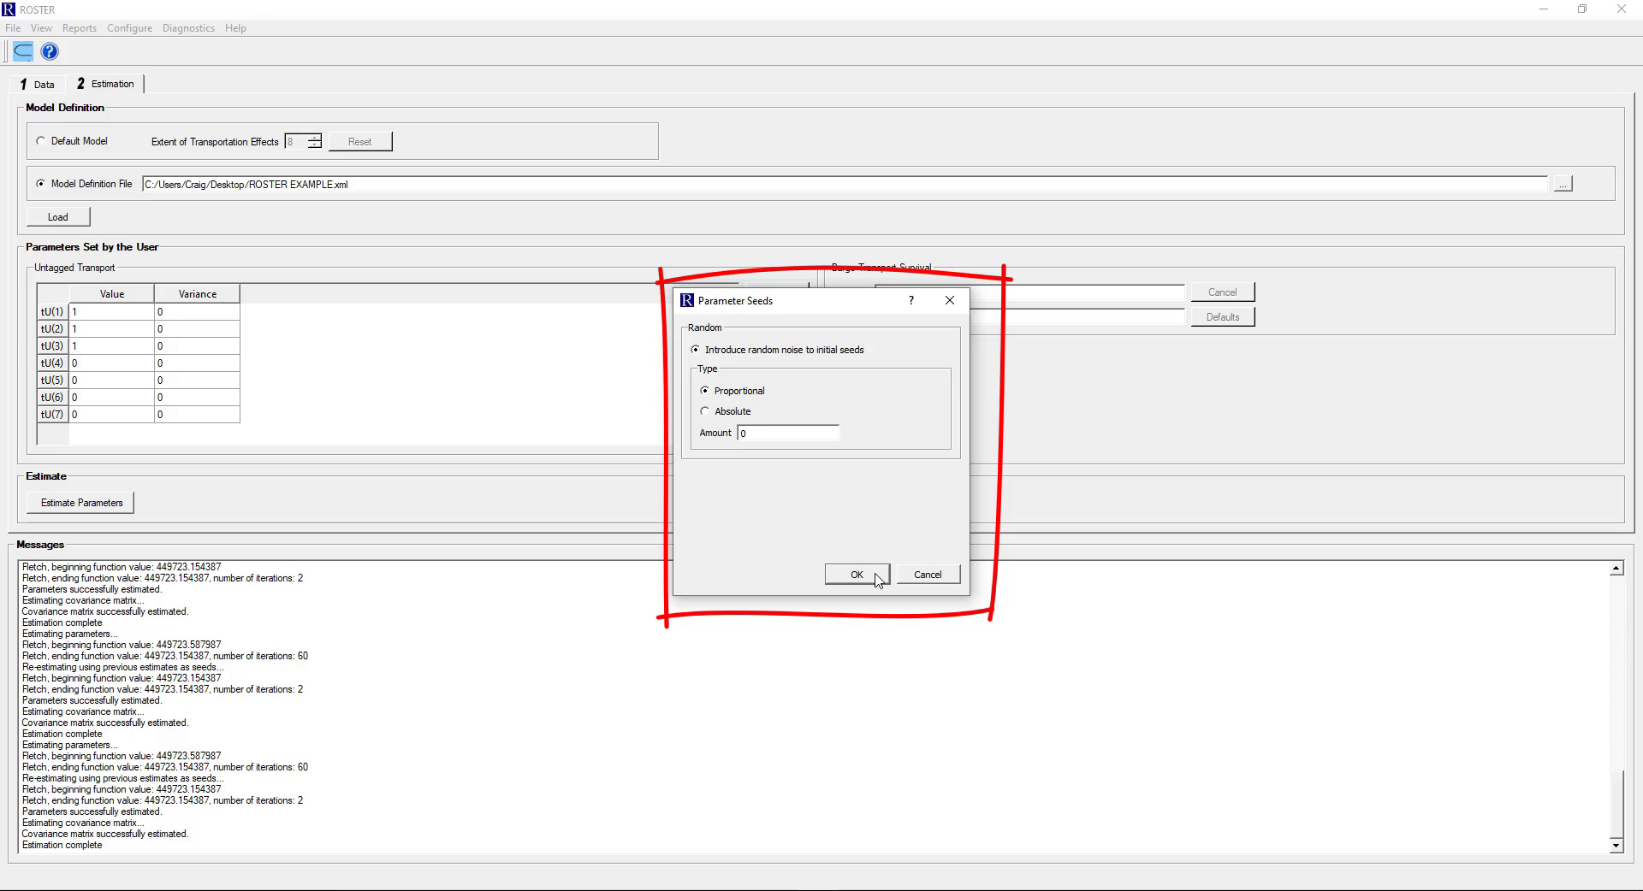
pyautogui.click(695, 350)
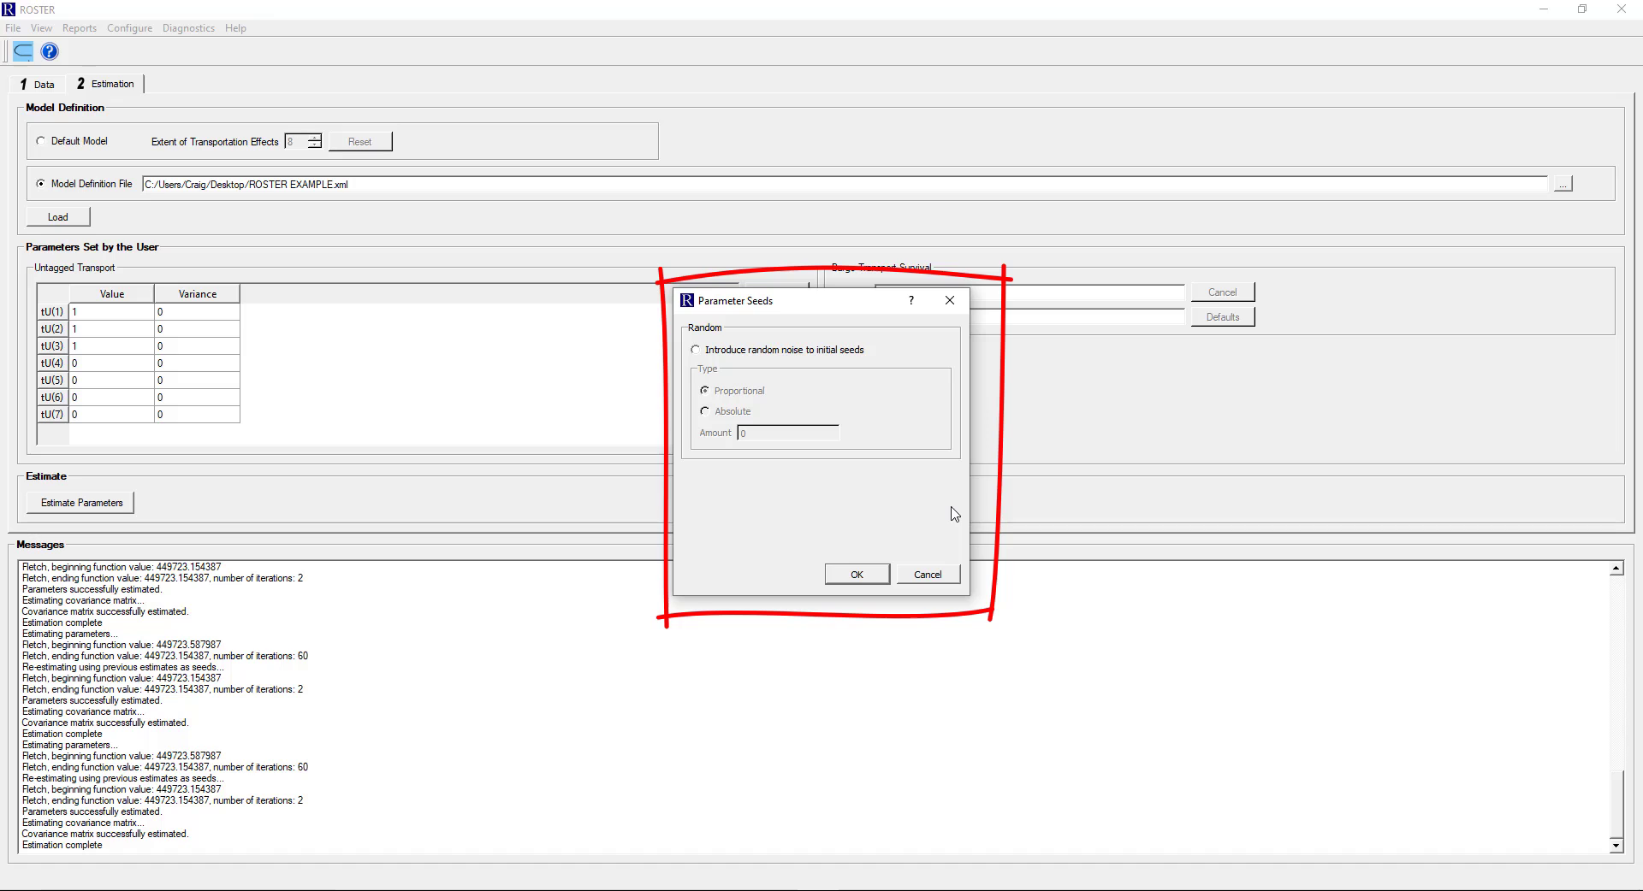
pyautogui.click(915, 574)
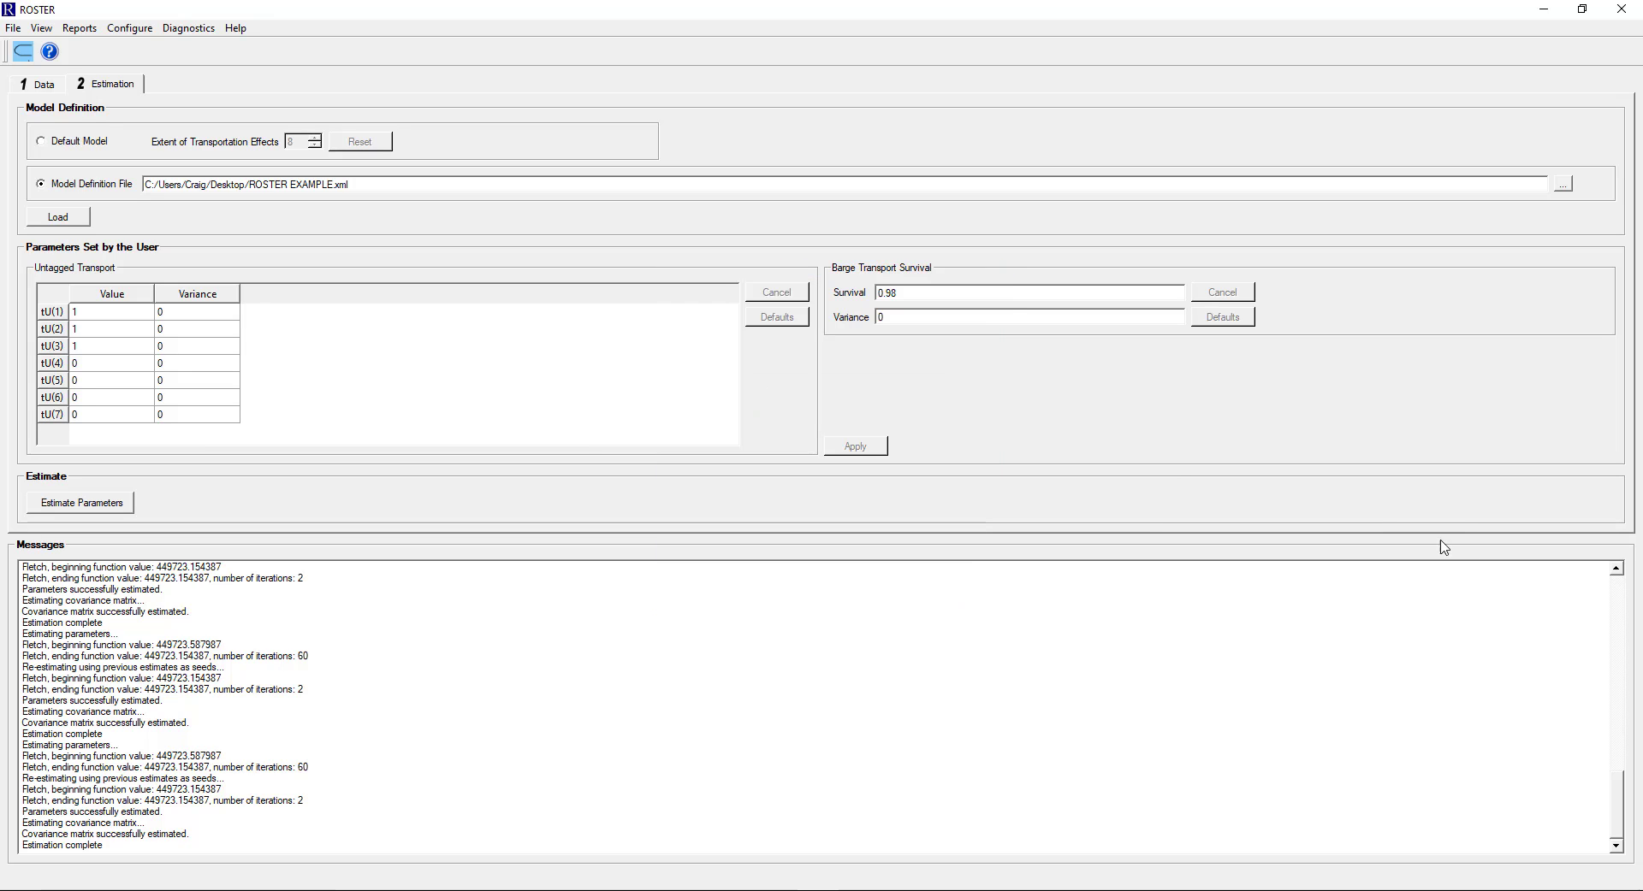